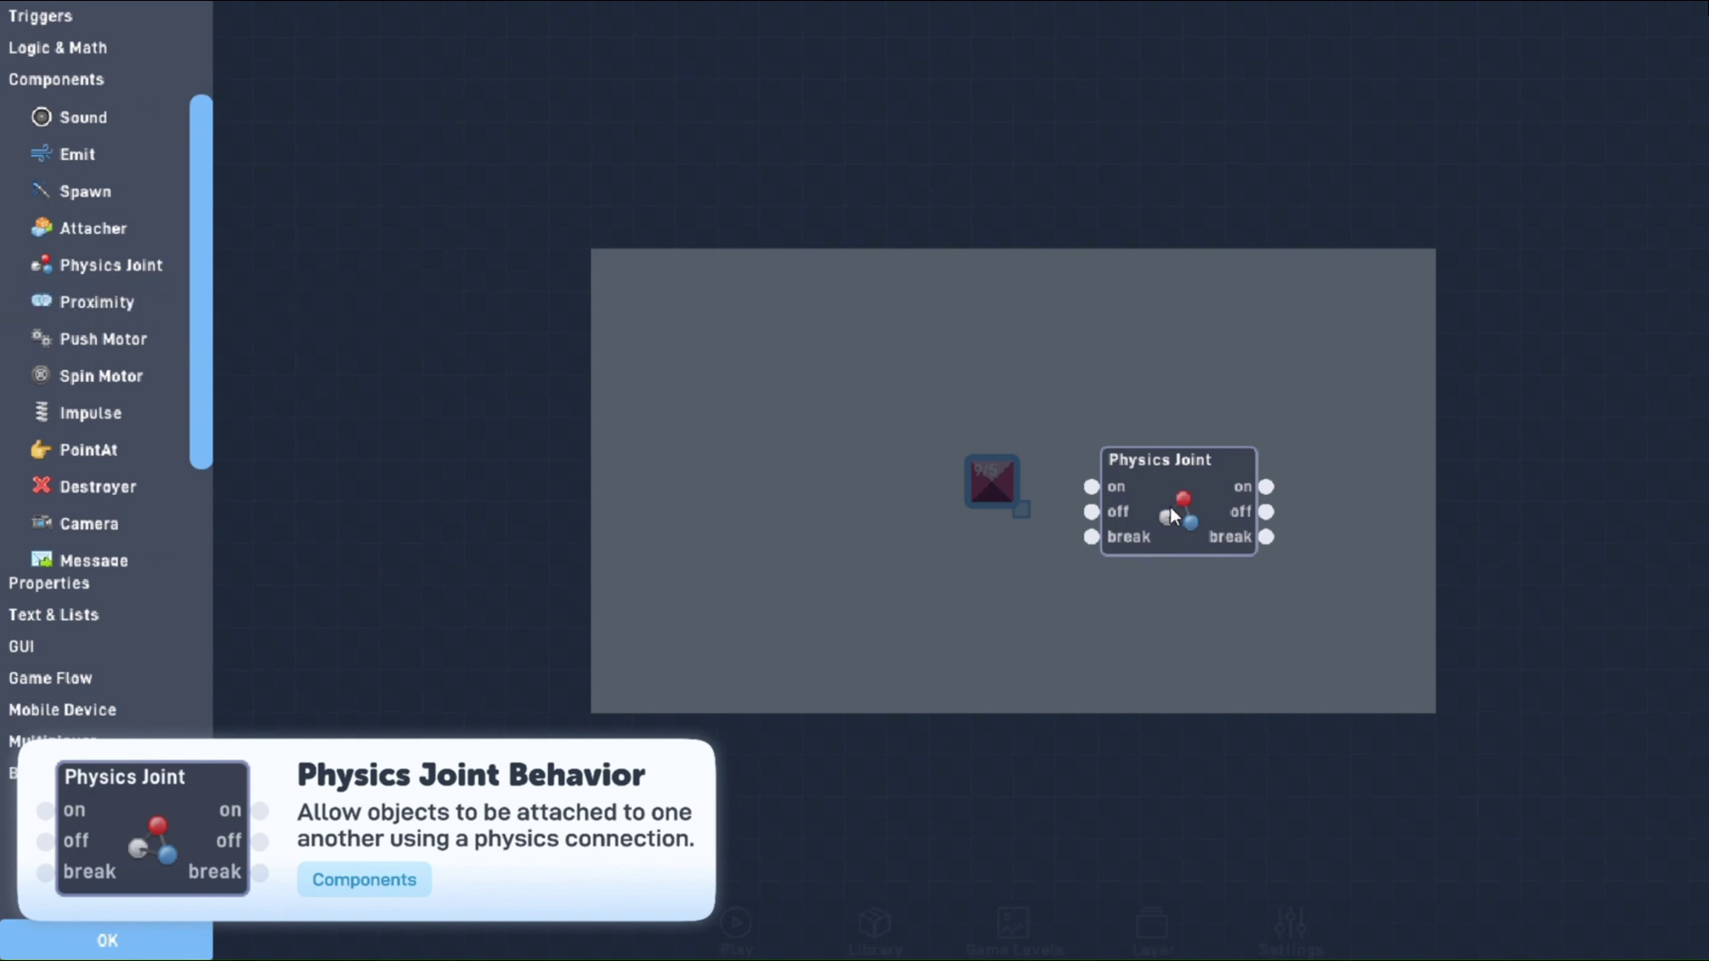
Open the Physics Joint's settings, close them, then reopen them, still on Spinning Connection.
left_click(1171, 515)
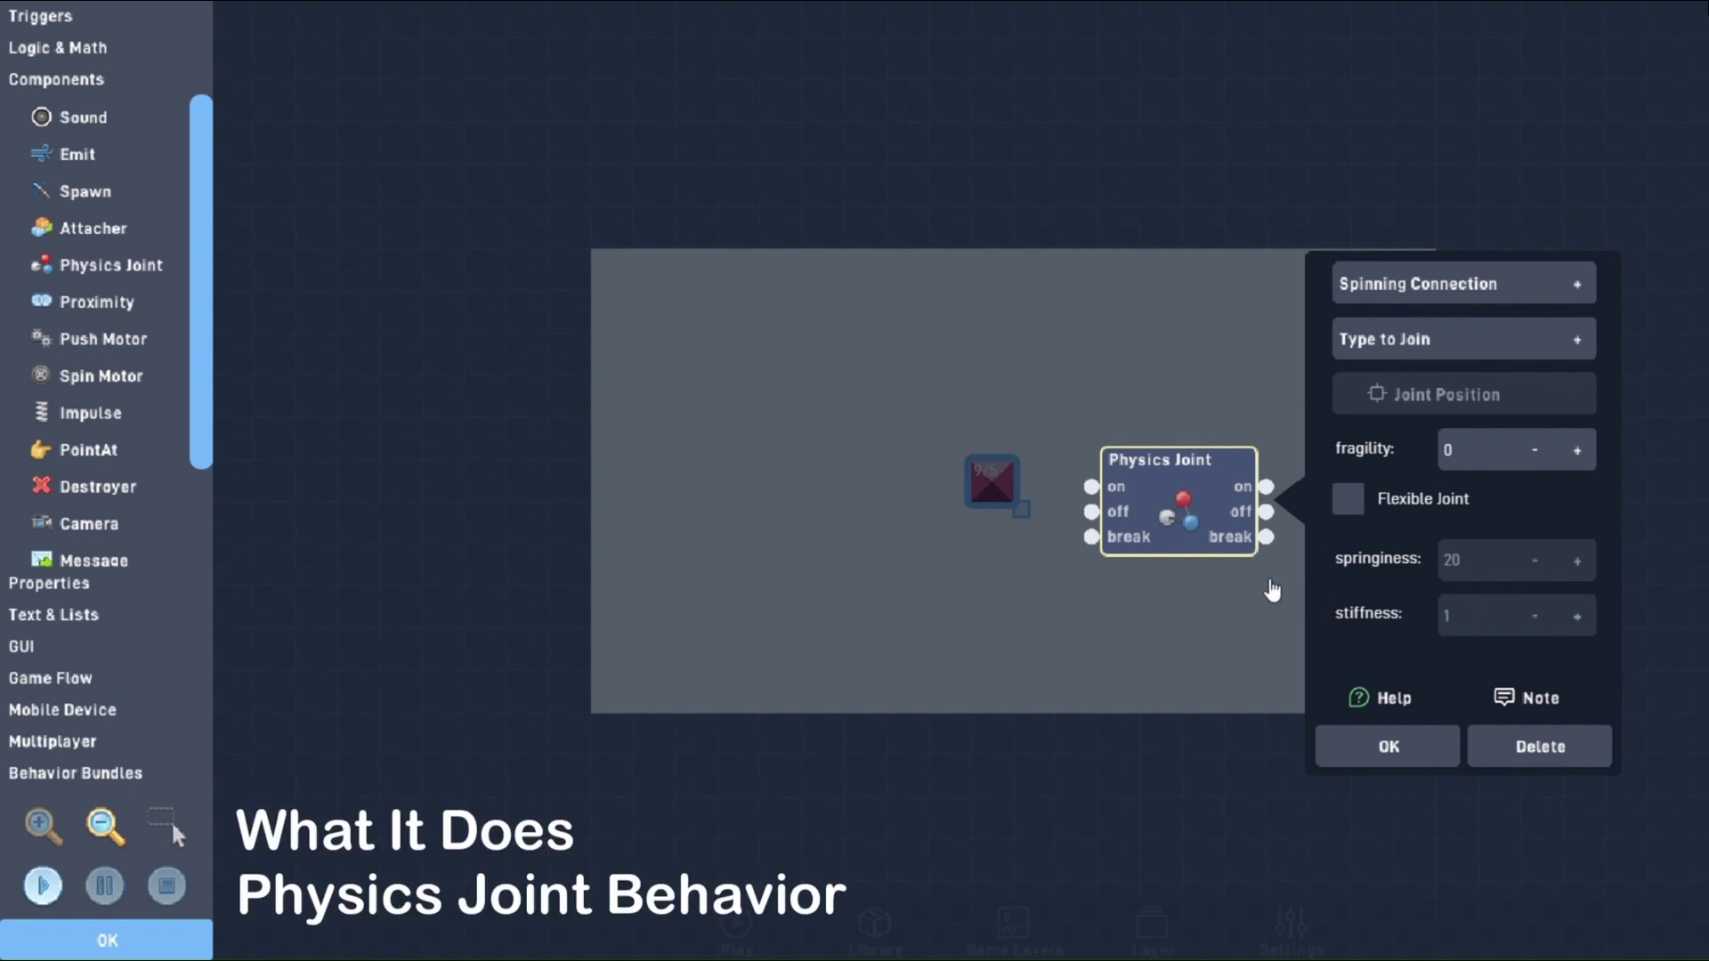
left_click(1369, 747)
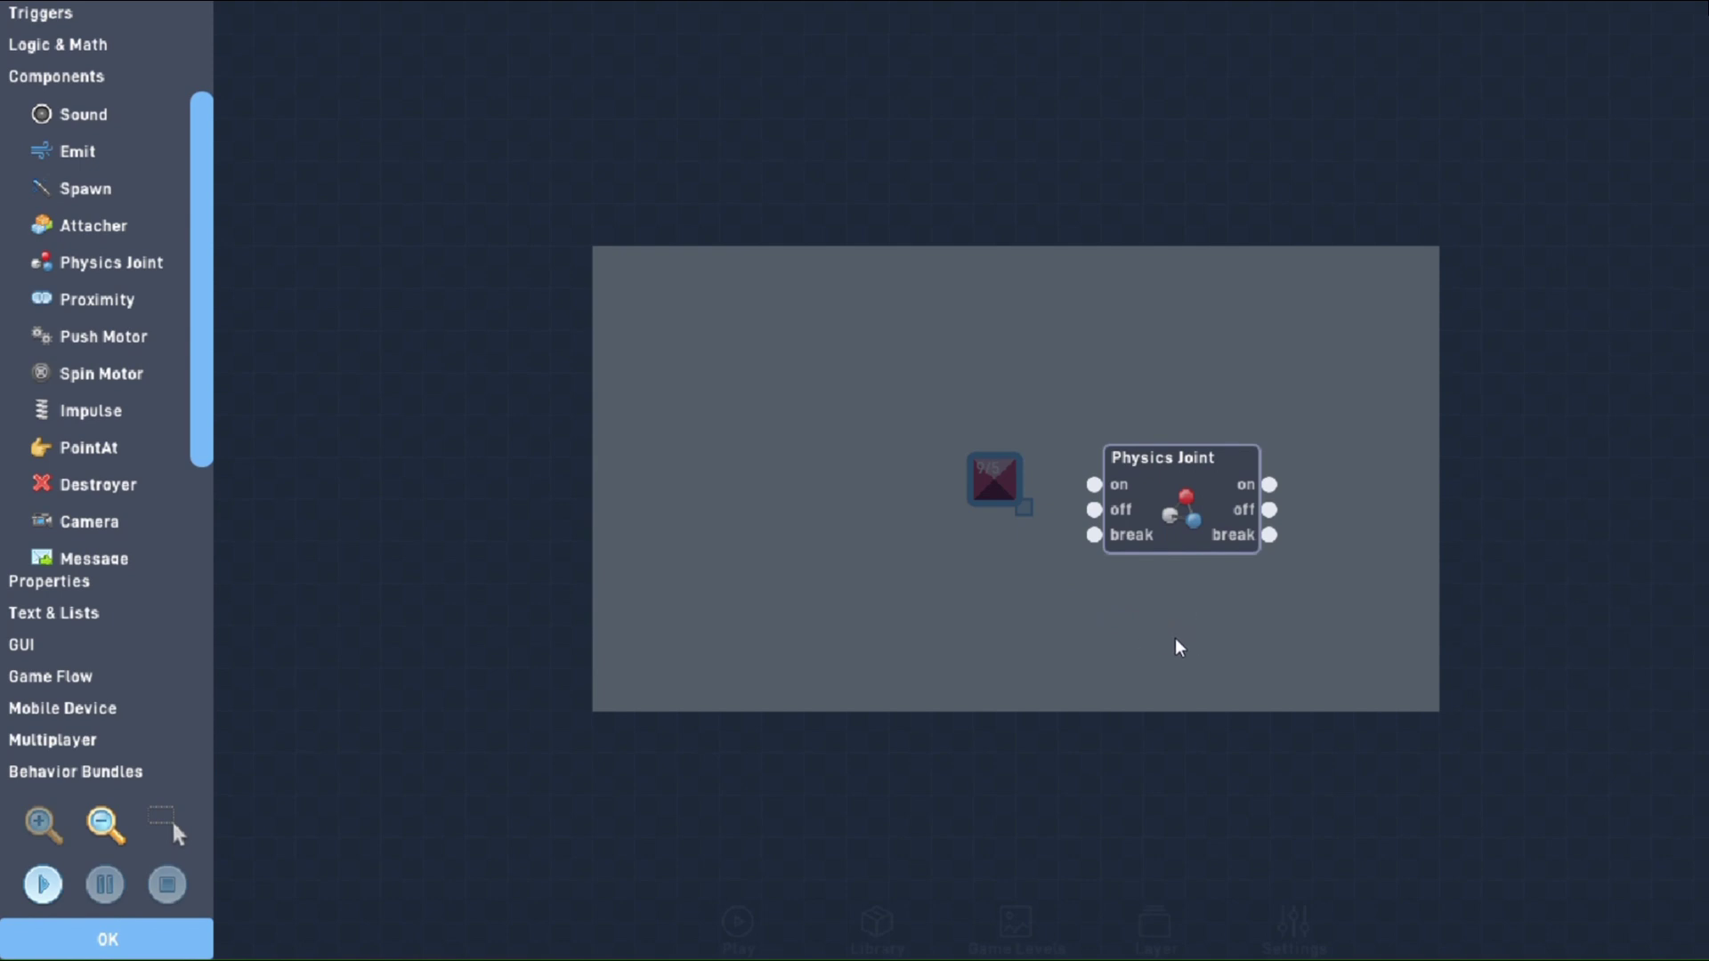
left_click(1173, 532)
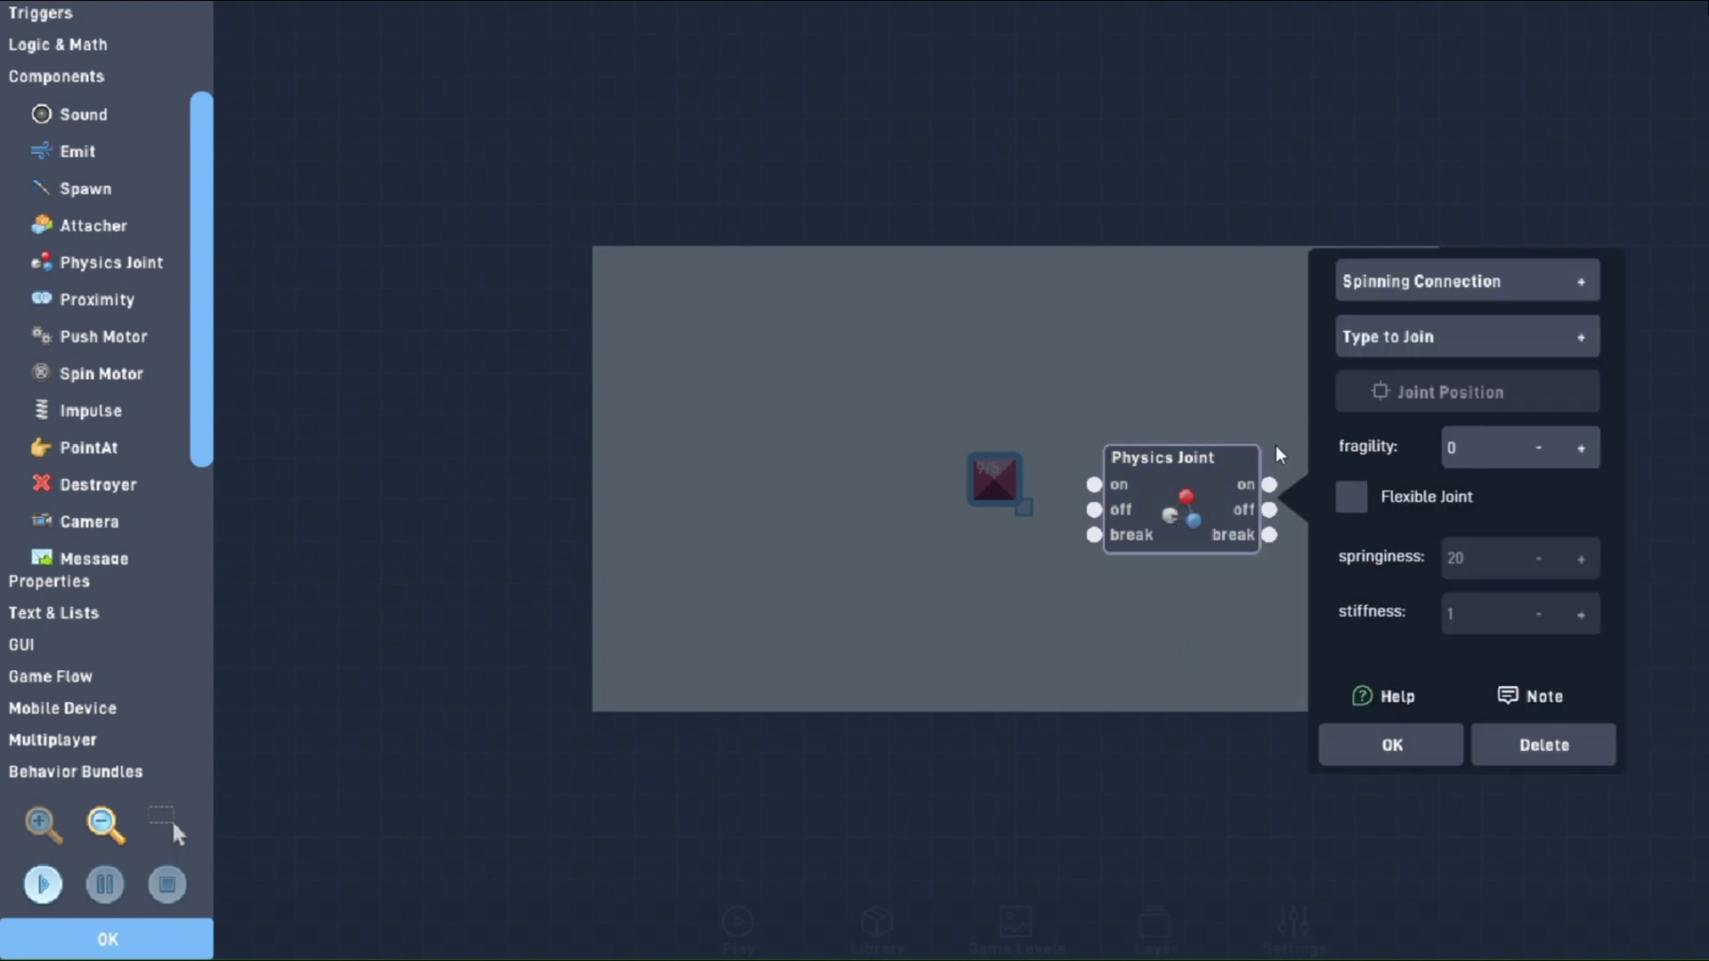
Review the Spinning, Welded and String connection types, keeping Spinning Connection.
left_click(1430, 299)
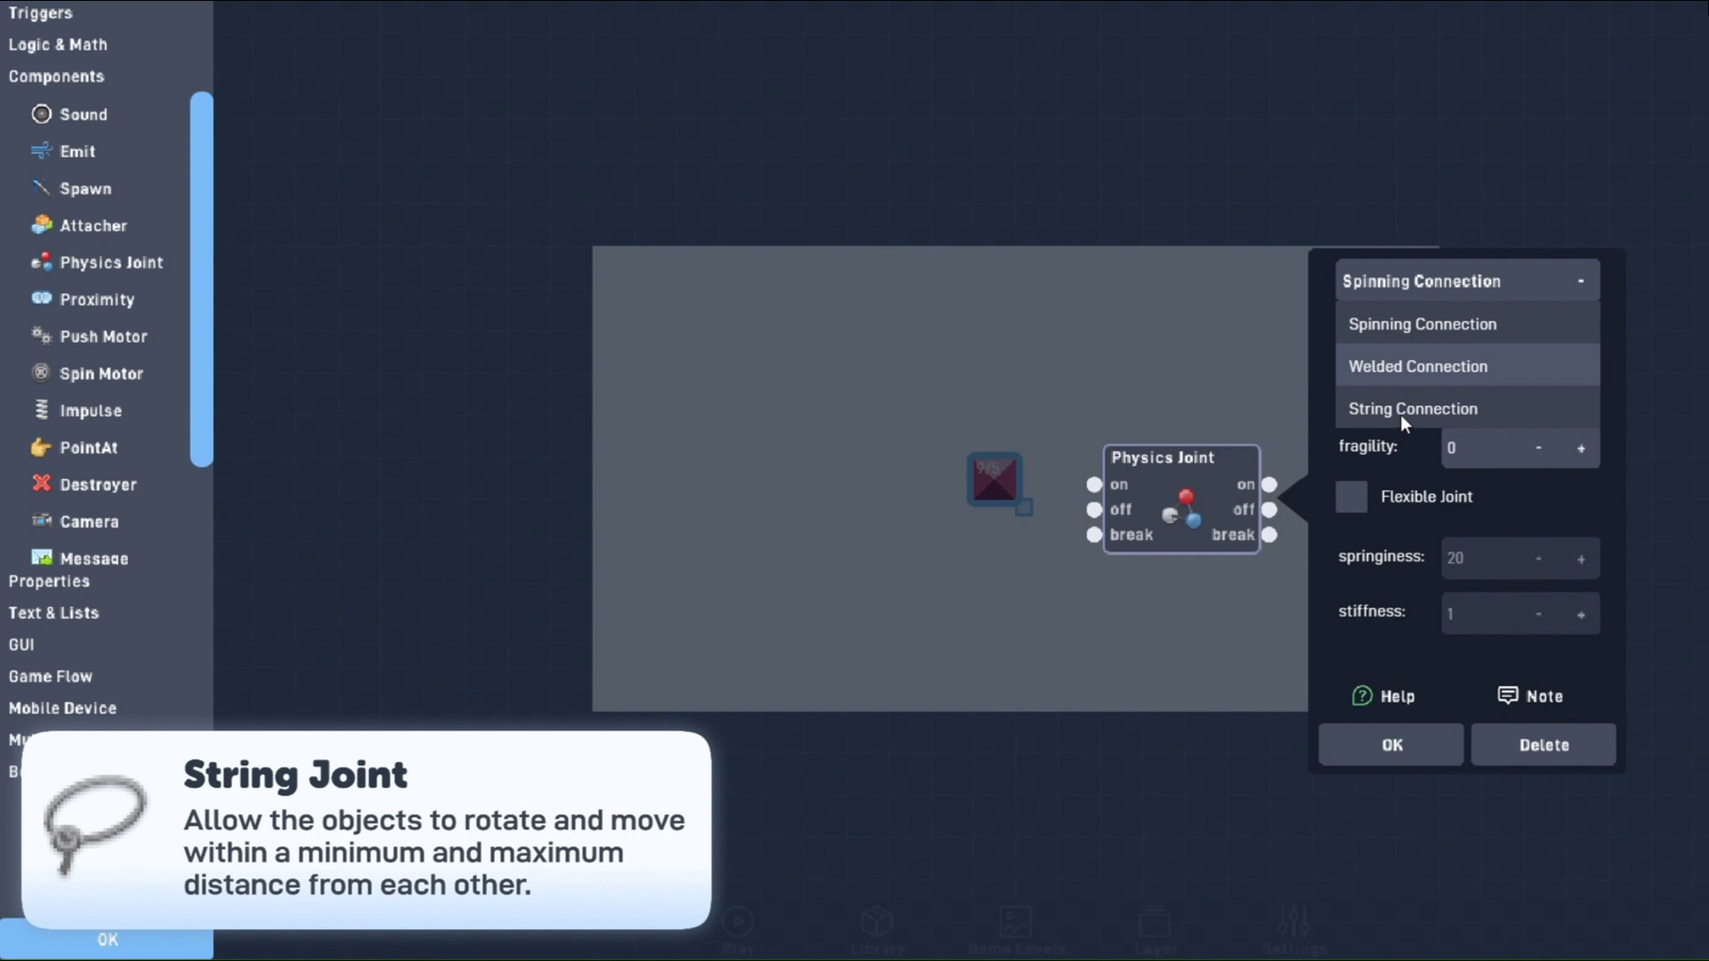
left_click(1425, 286)
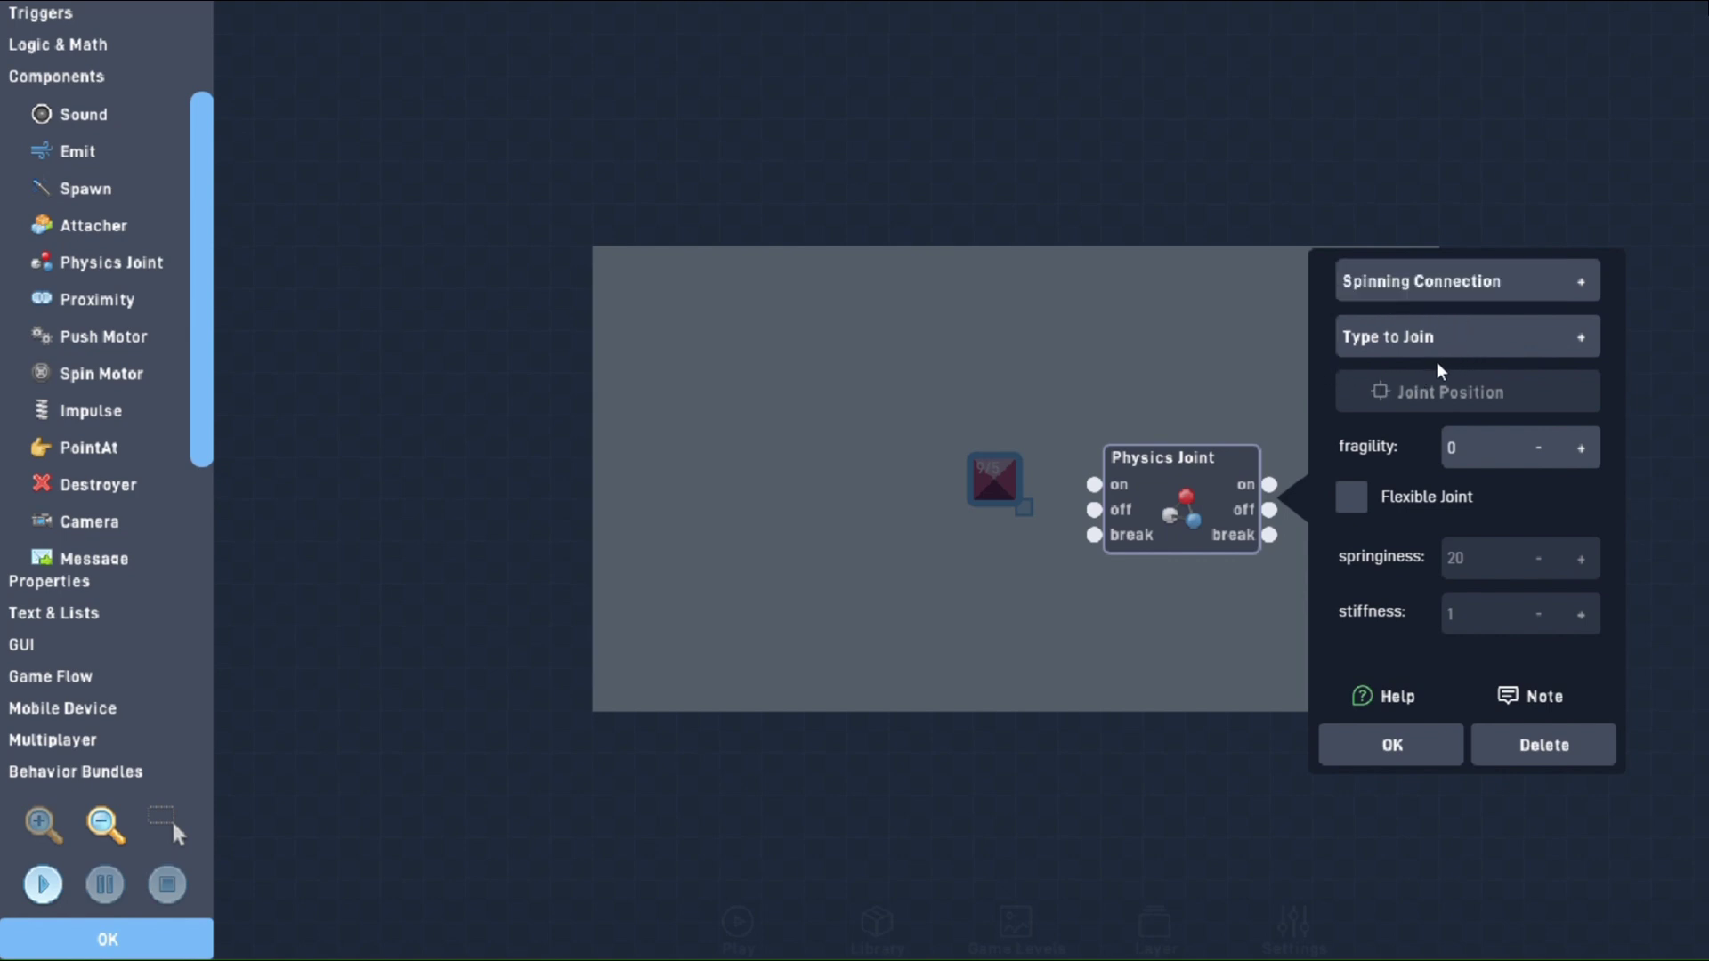
Browse the Type to Join list and test the fragility, leaving it at 0.
left_click(1466, 347)
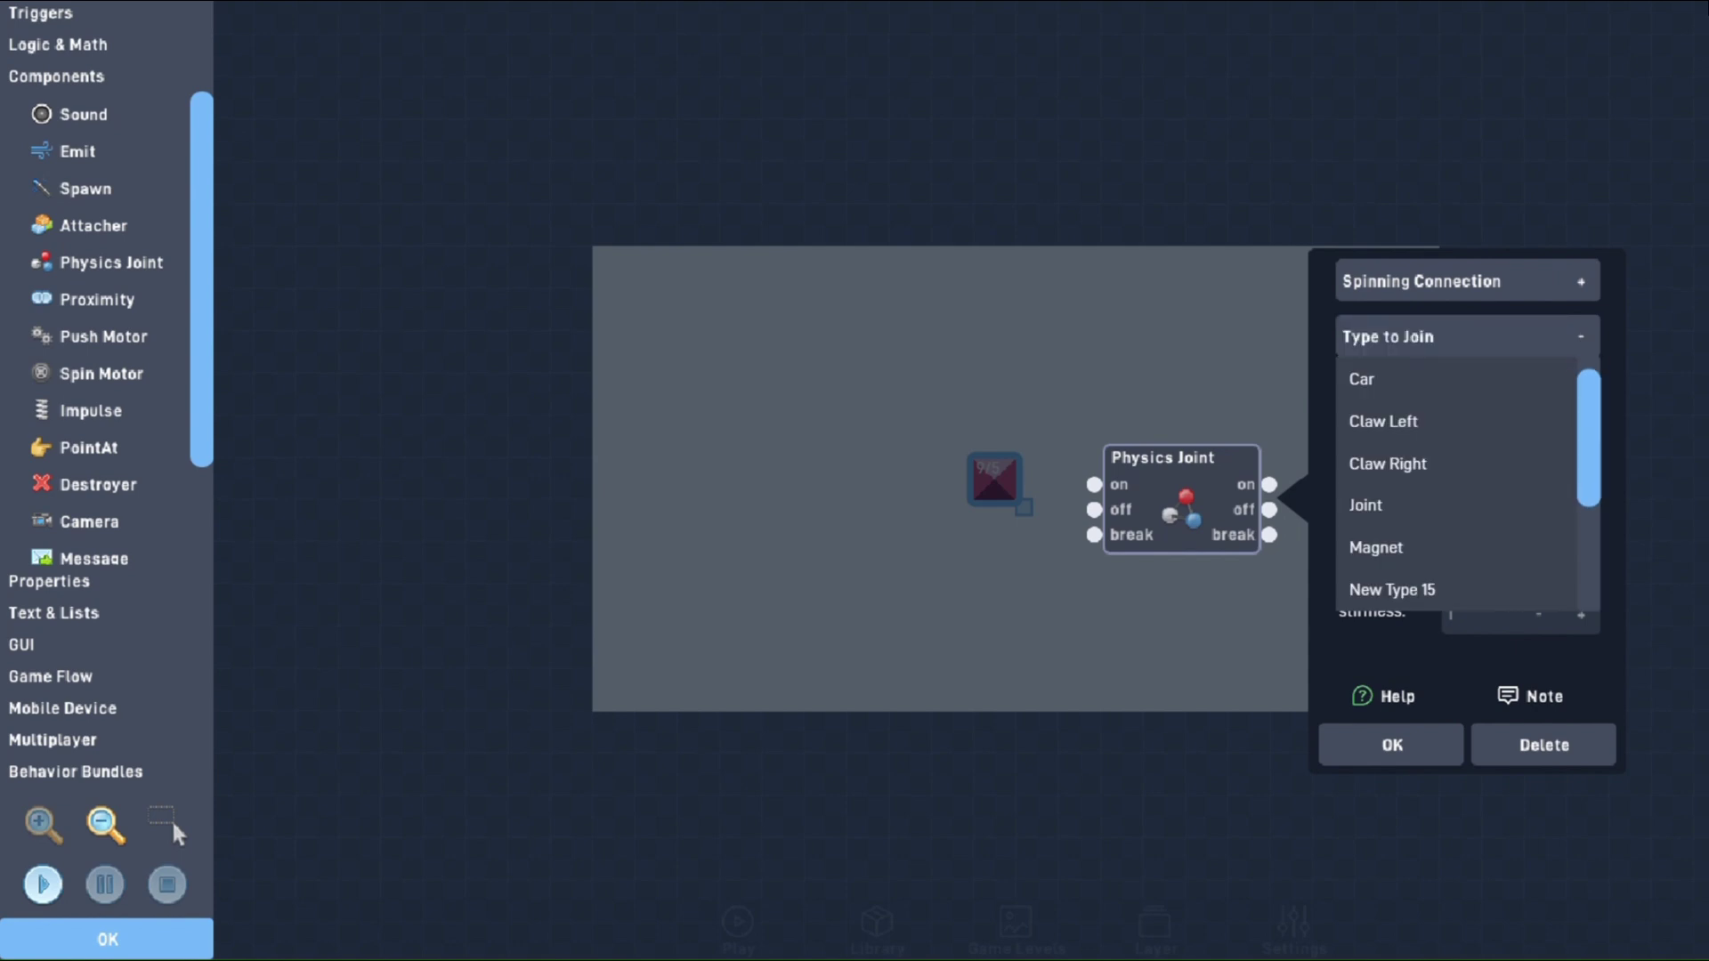
mouse_move(1587, 395)
left_mouse_down()
mouse_move(1587, 508)
mouse_move(1586, 397)
left_mouse_up()
left_click(1540, 344)
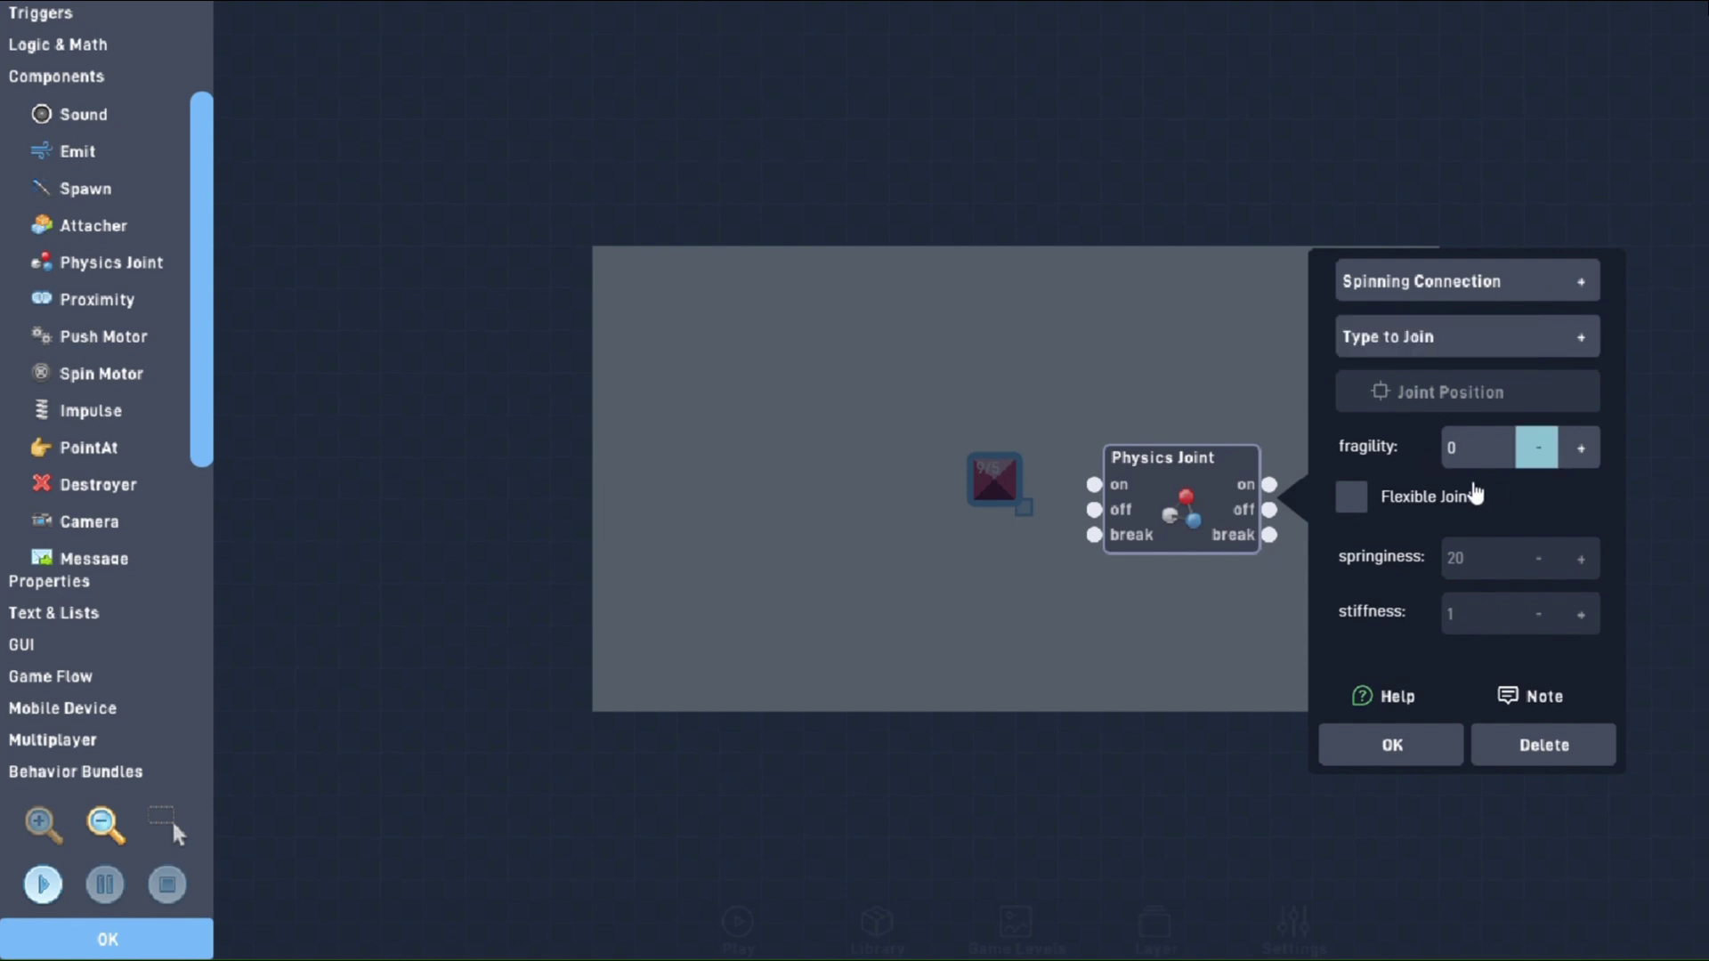
left_click(1580, 450)
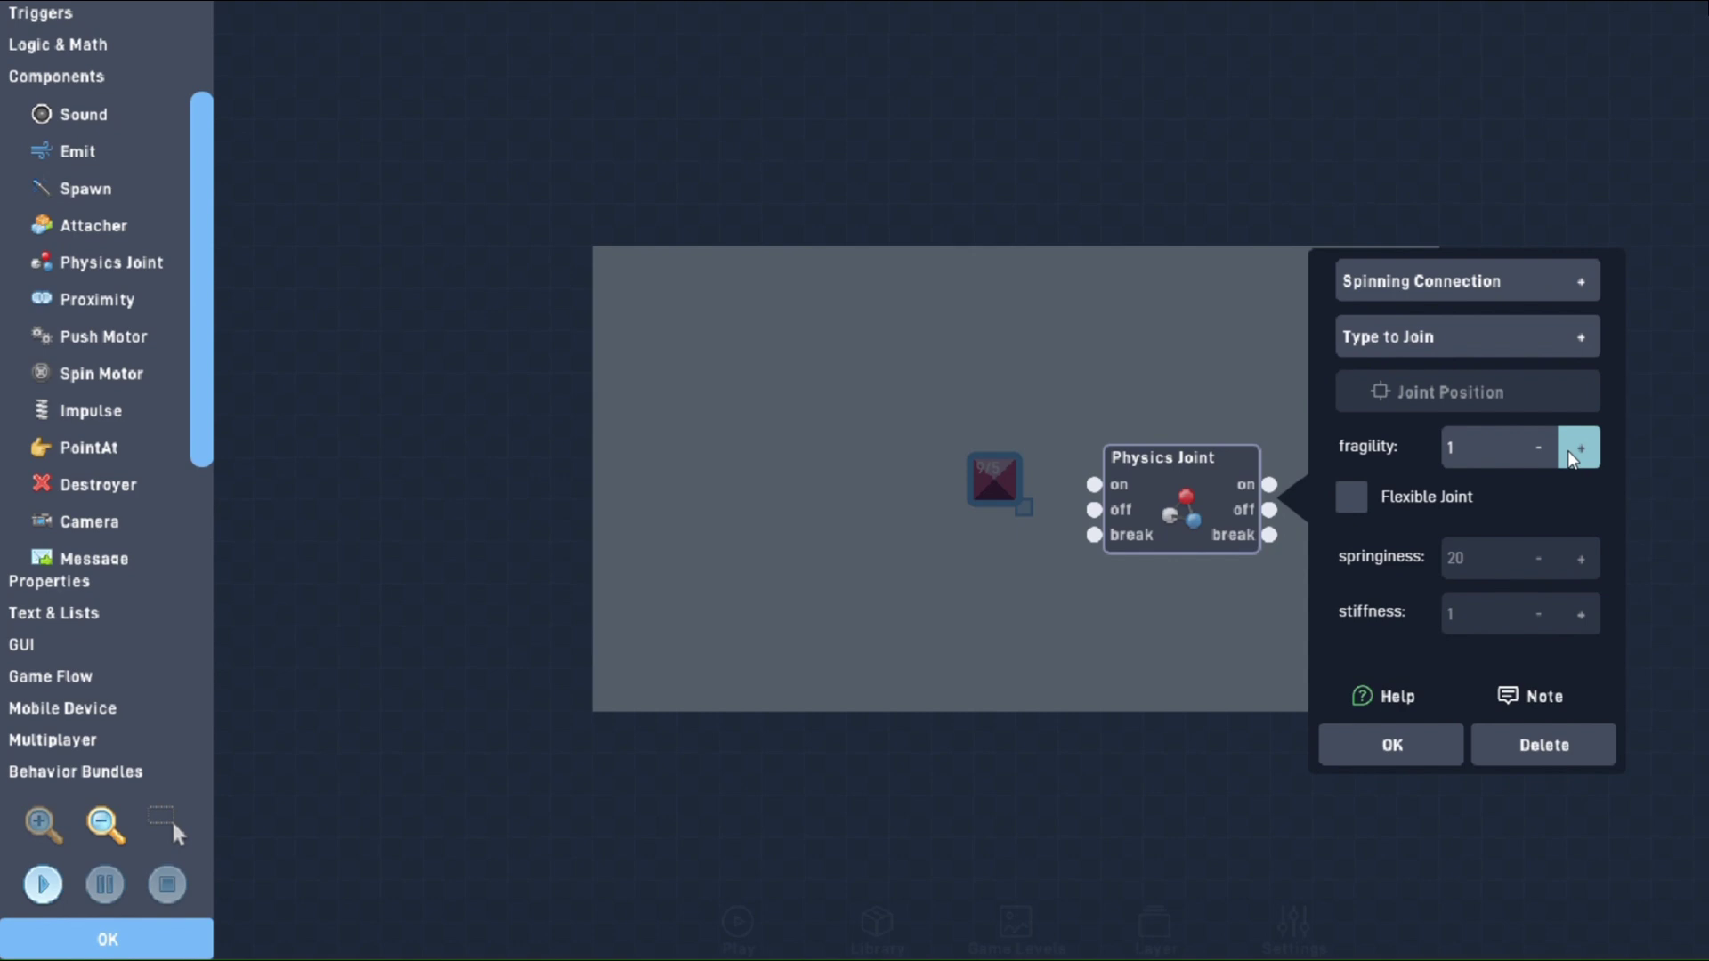
left_click(1579, 449)
left_click(1578, 449)
left_click(1579, 448)
left_click(1579, 449)
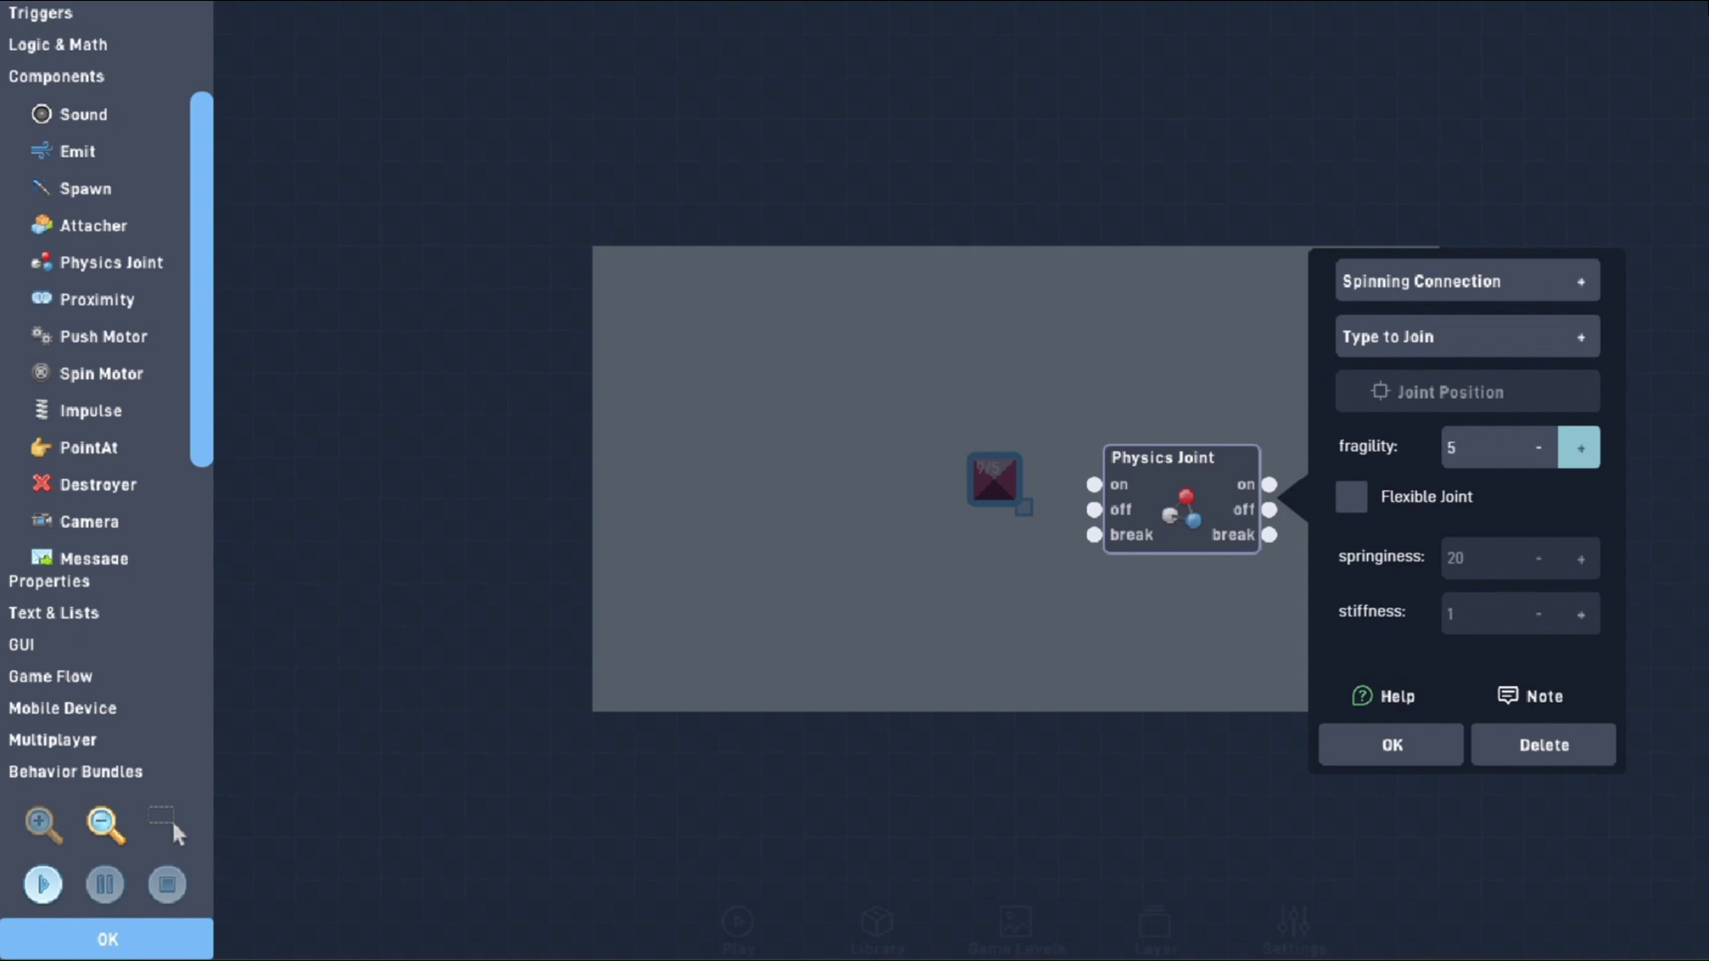
left_click(1545, 453)
left_click(1545, 452)
left_click(1546, 452)
left_click(1546, 452)
left_click(1545, 451)
left_click(1545, 451)
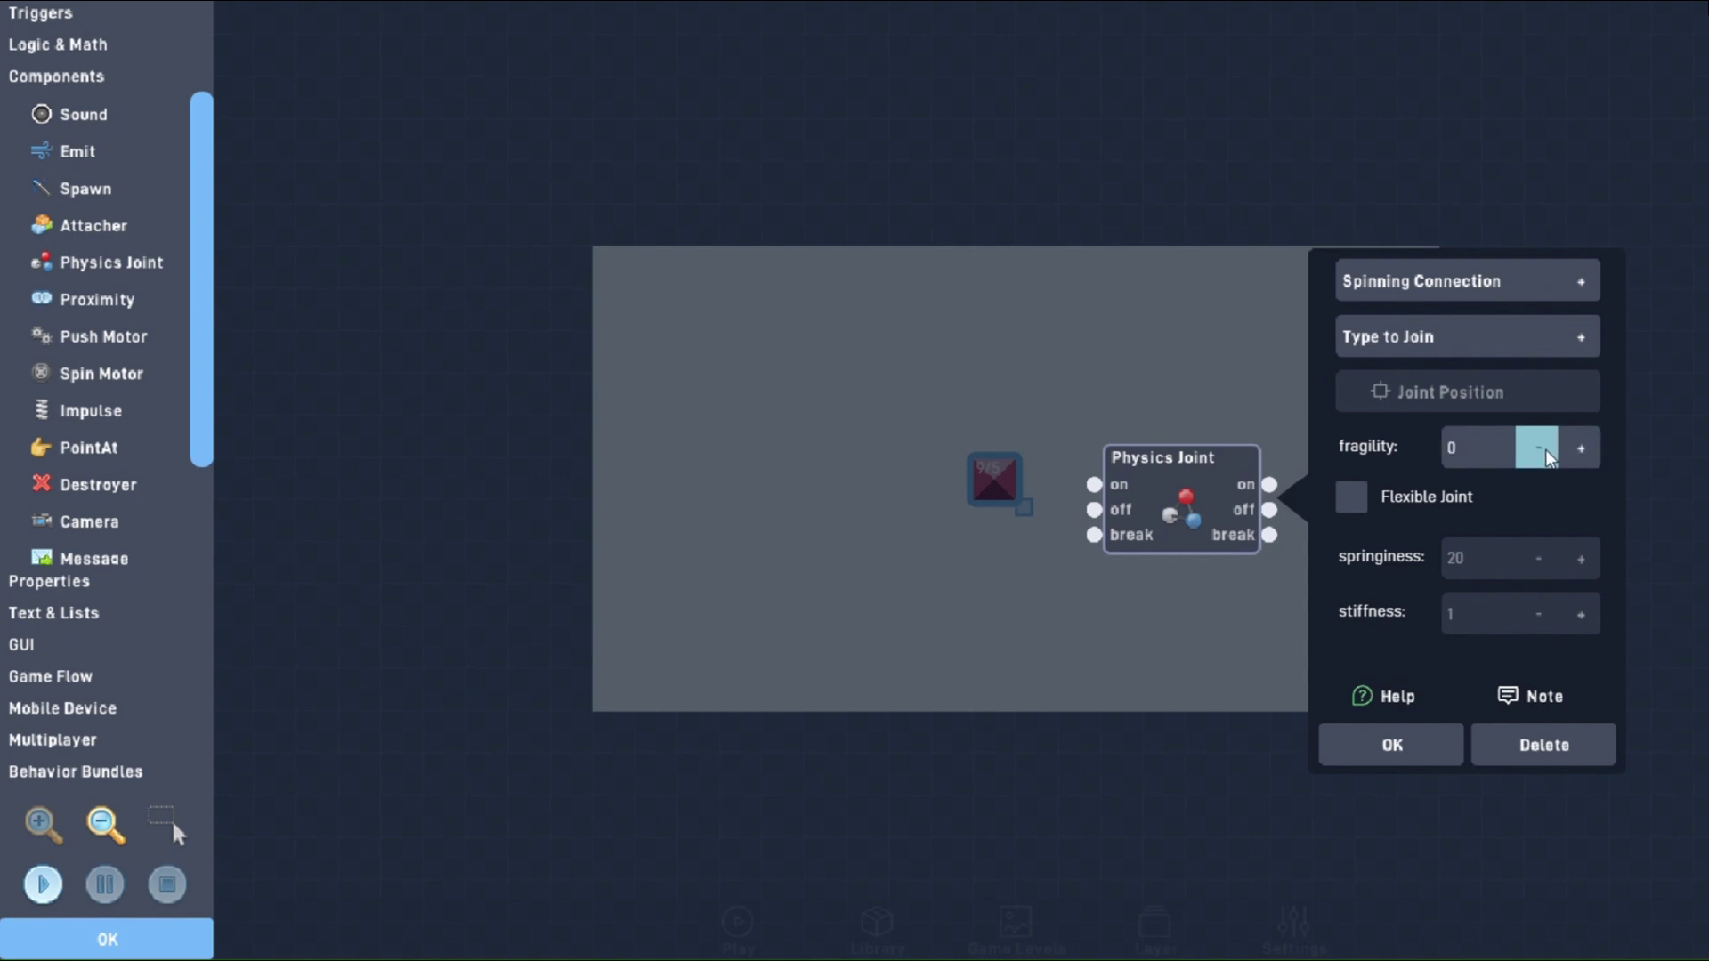
Tick Flexible Joint and keep the springiness at 20.
left_click(1355, 503)
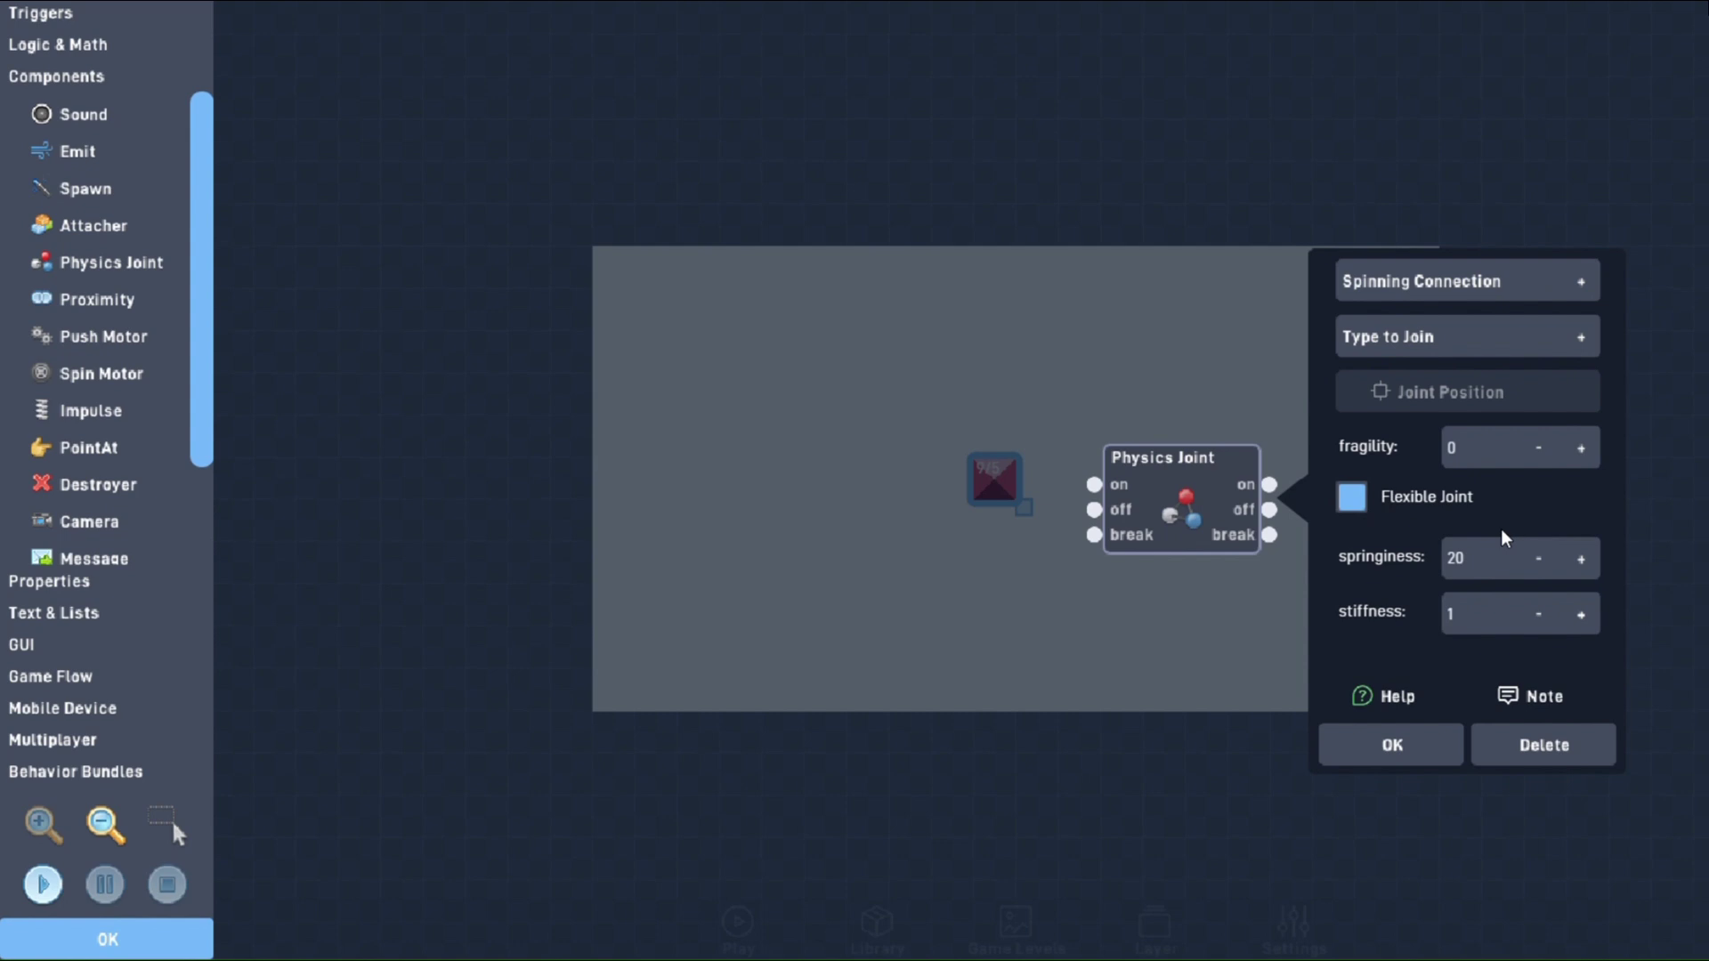
left_click(1580, 564)
left_click(1582, 561)
left_click(1540, 560)
left_click(1539, 561)
left_click(1477, 281)
Switch the joint to String Connection with min dist 1 and max dist 100, and confirm.
left_click(1441, 408)
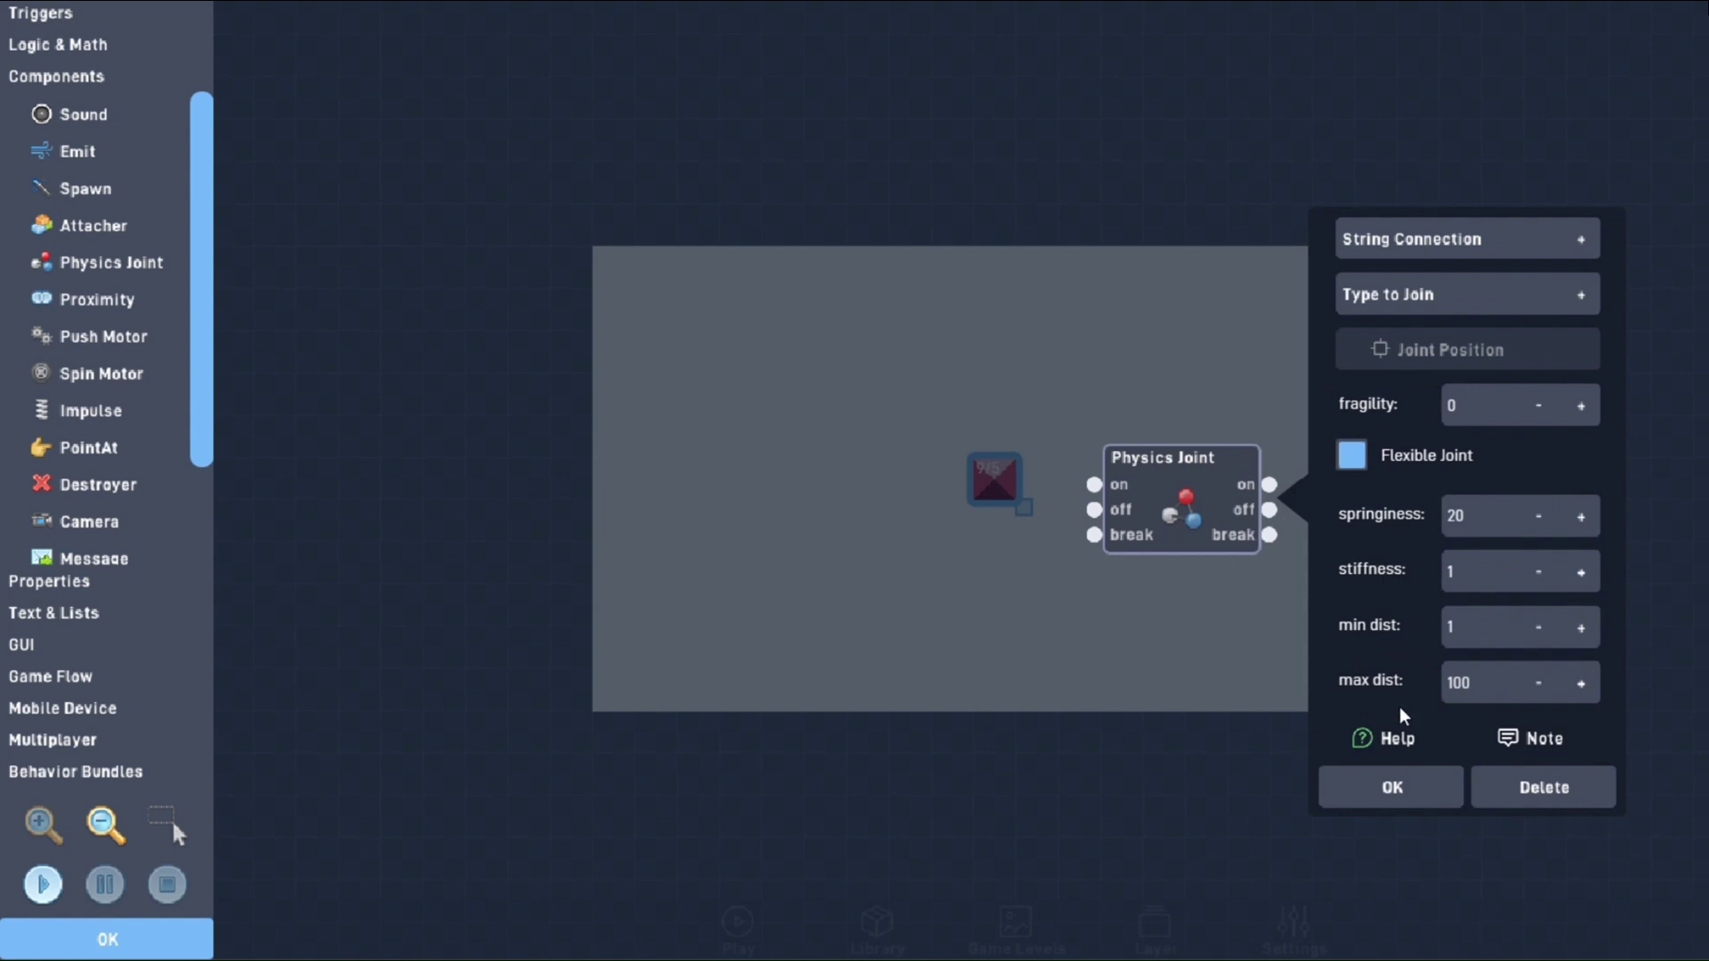
left_click(1581, 629)
left_click(1417, 785)
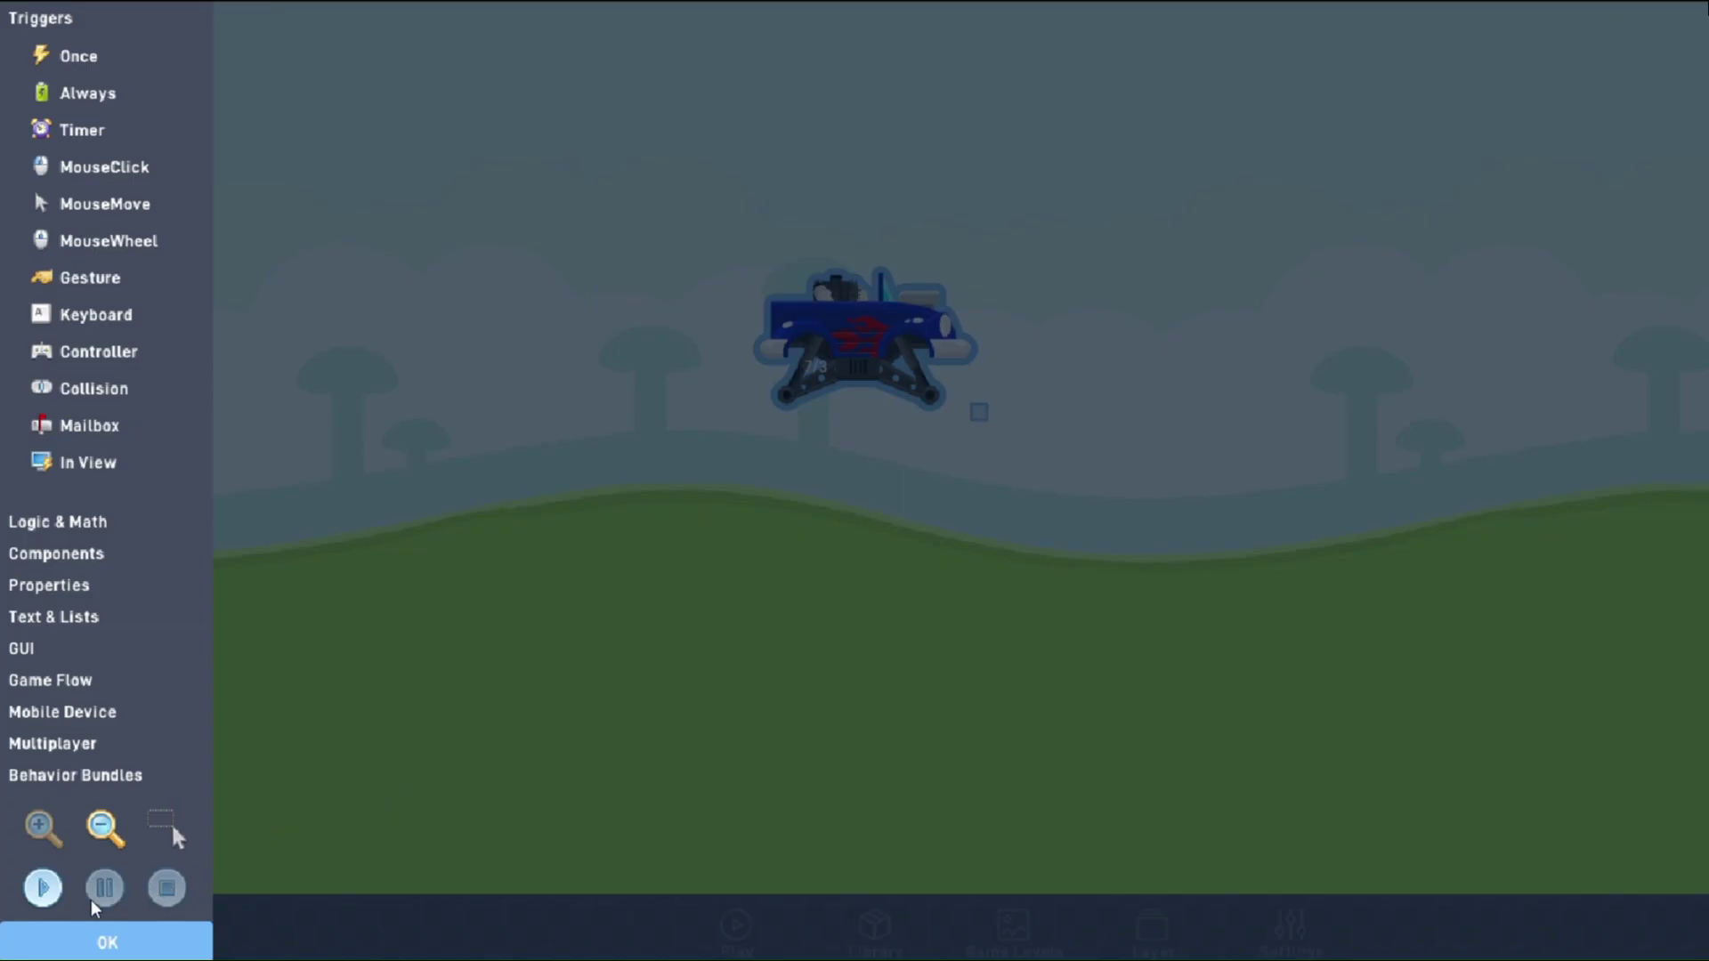
Play the level preview, then pause it with the truck on the hill.
left_click(24, 907)
left_click(104, 888)
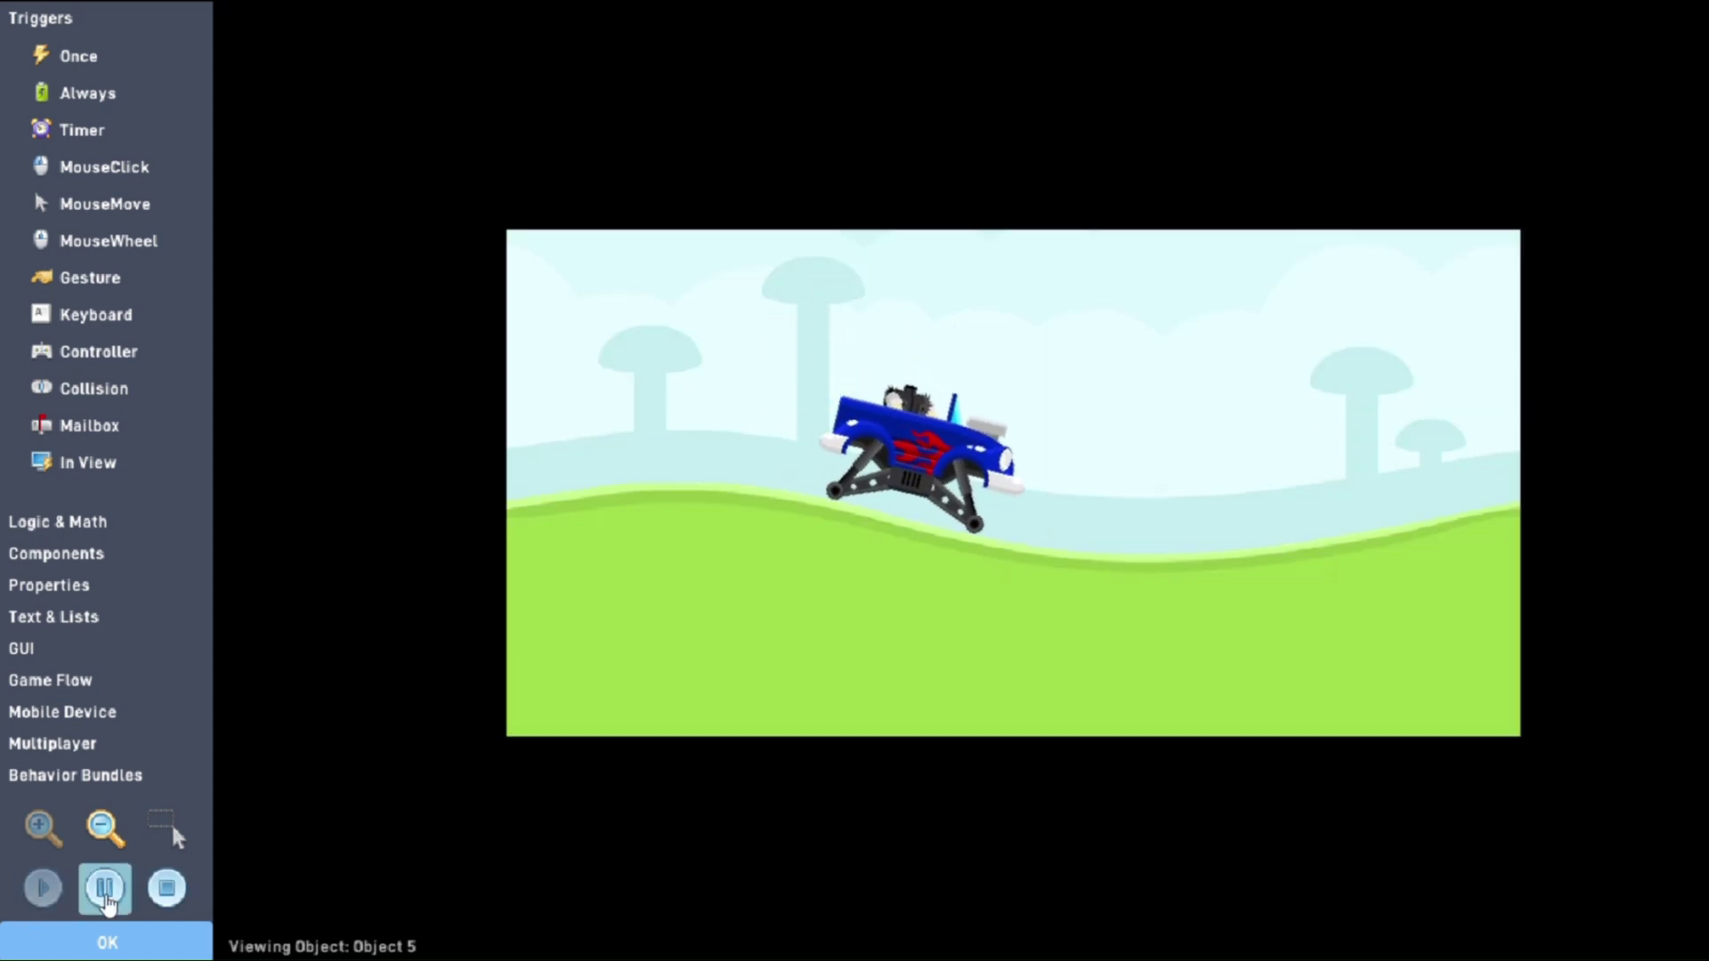
Stop the preview and close the truck's behavior editor and object settings.
left_click(180, 908)
left_click(183, 941)
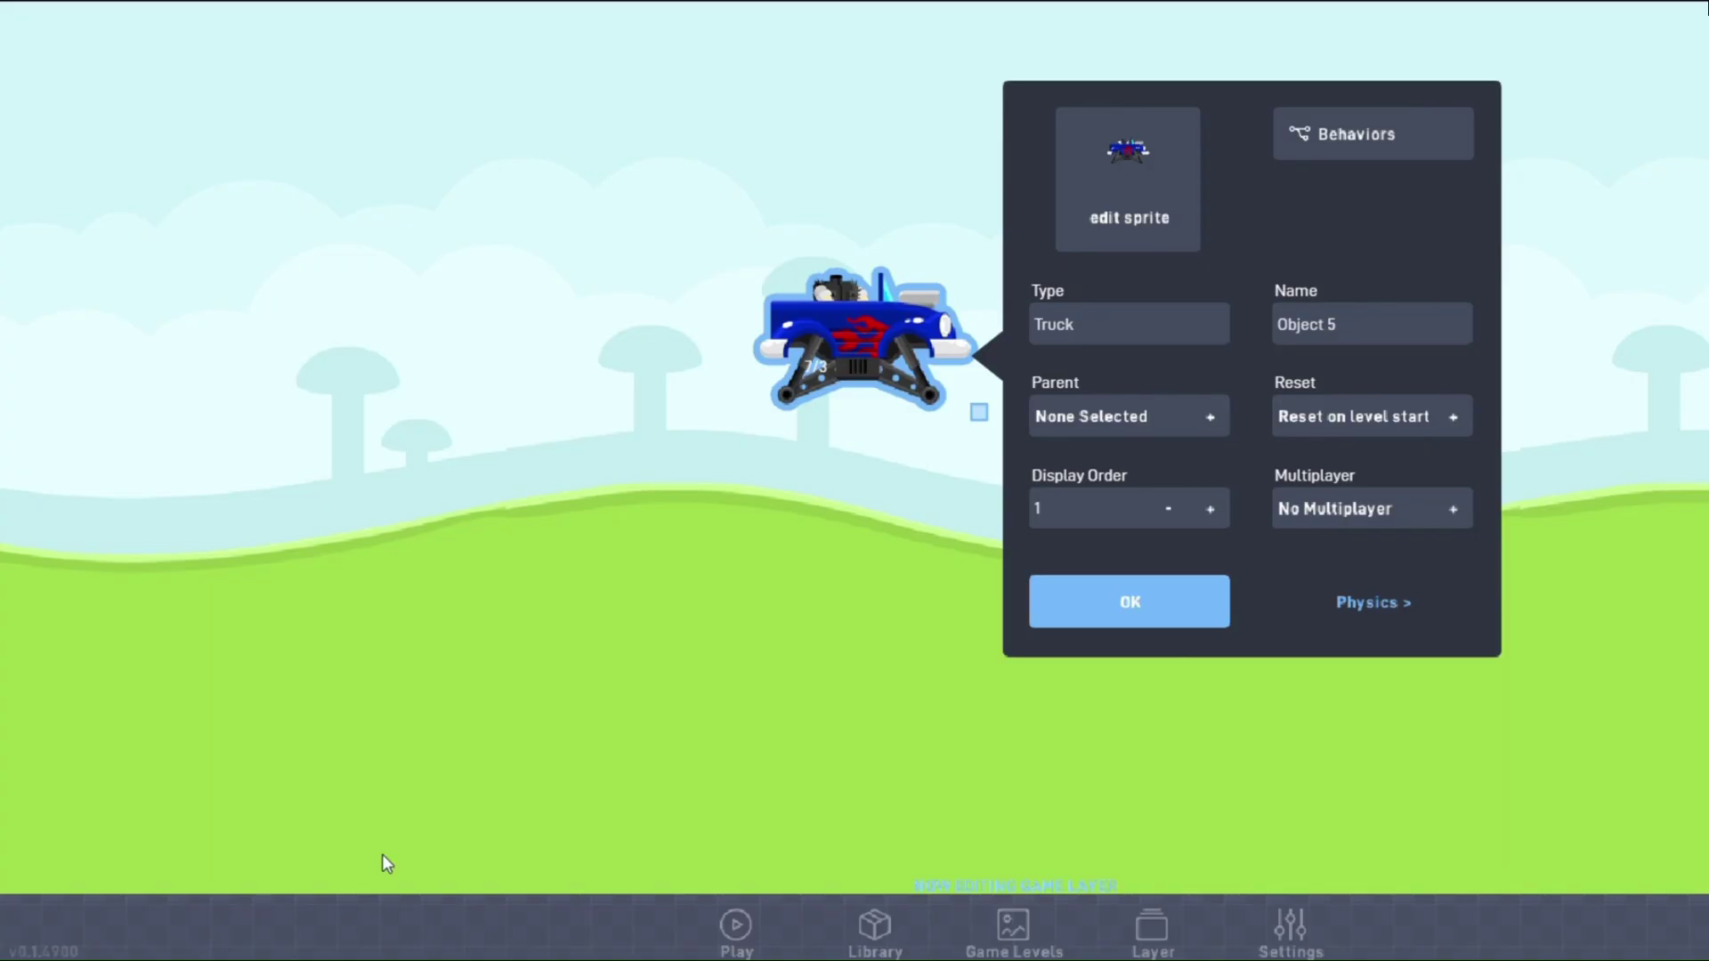
left_click(1222, 621)
Create a new object of type 'Wheel' and give it a wheel sprite.
left_click(1155, 376)
left_click(1281, 343)
type("Wheel")
left_click(1338, 178)
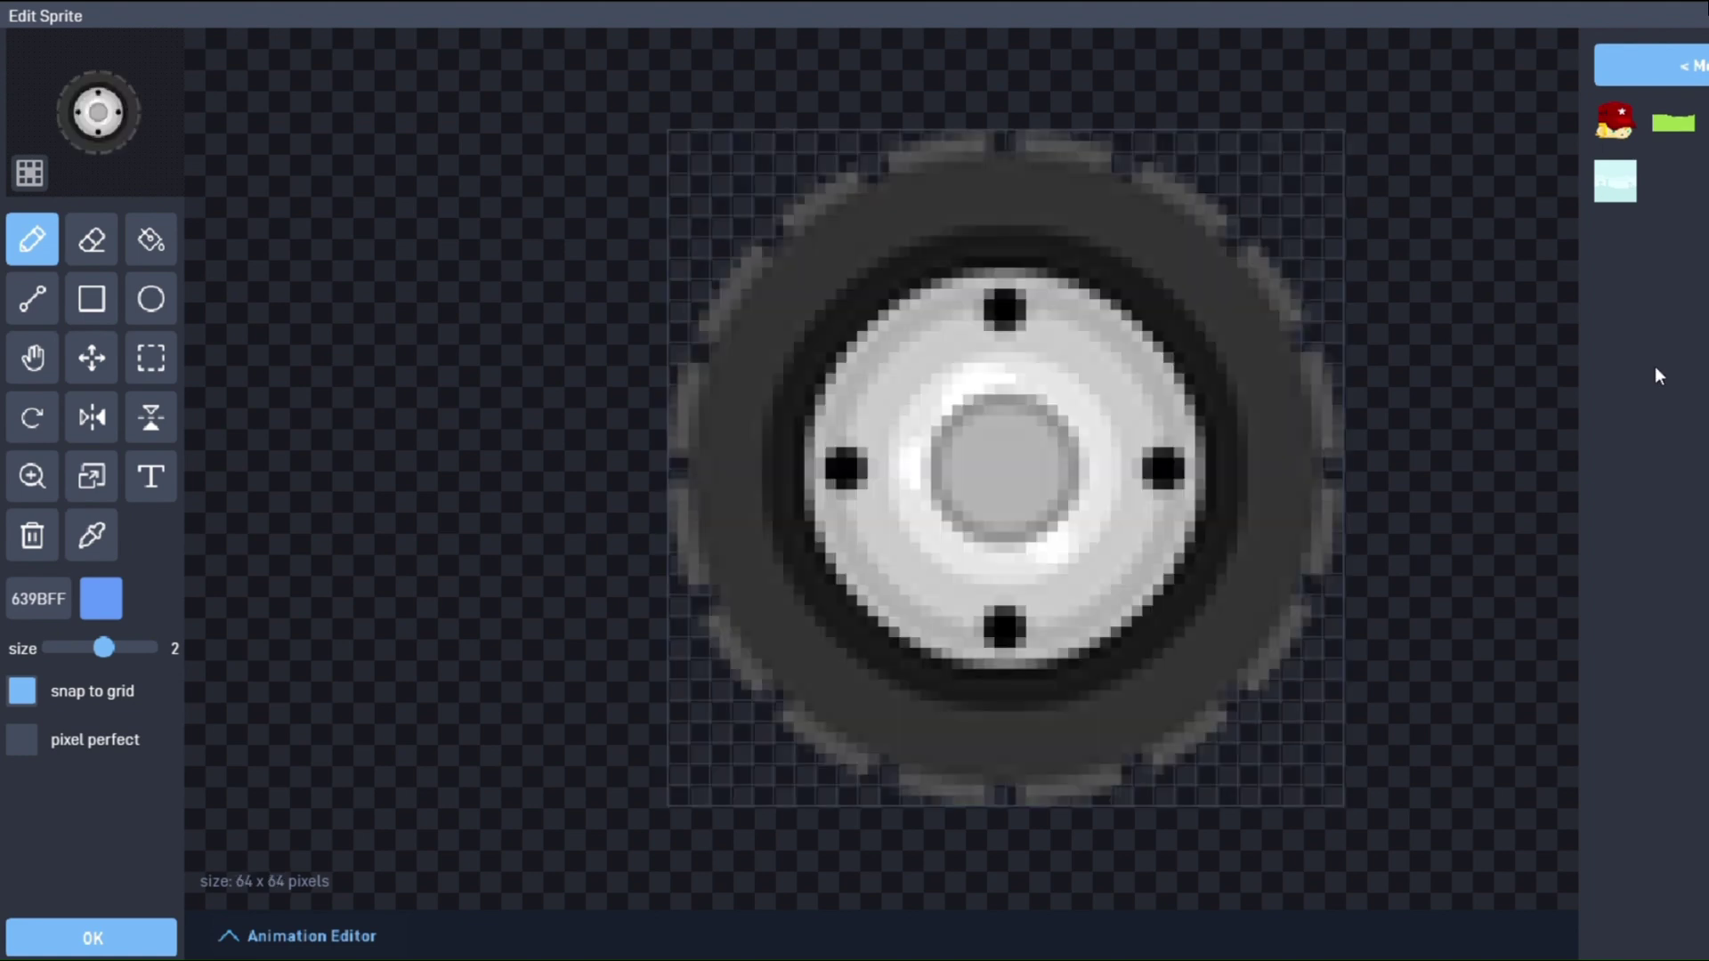
left_click(125, 937)
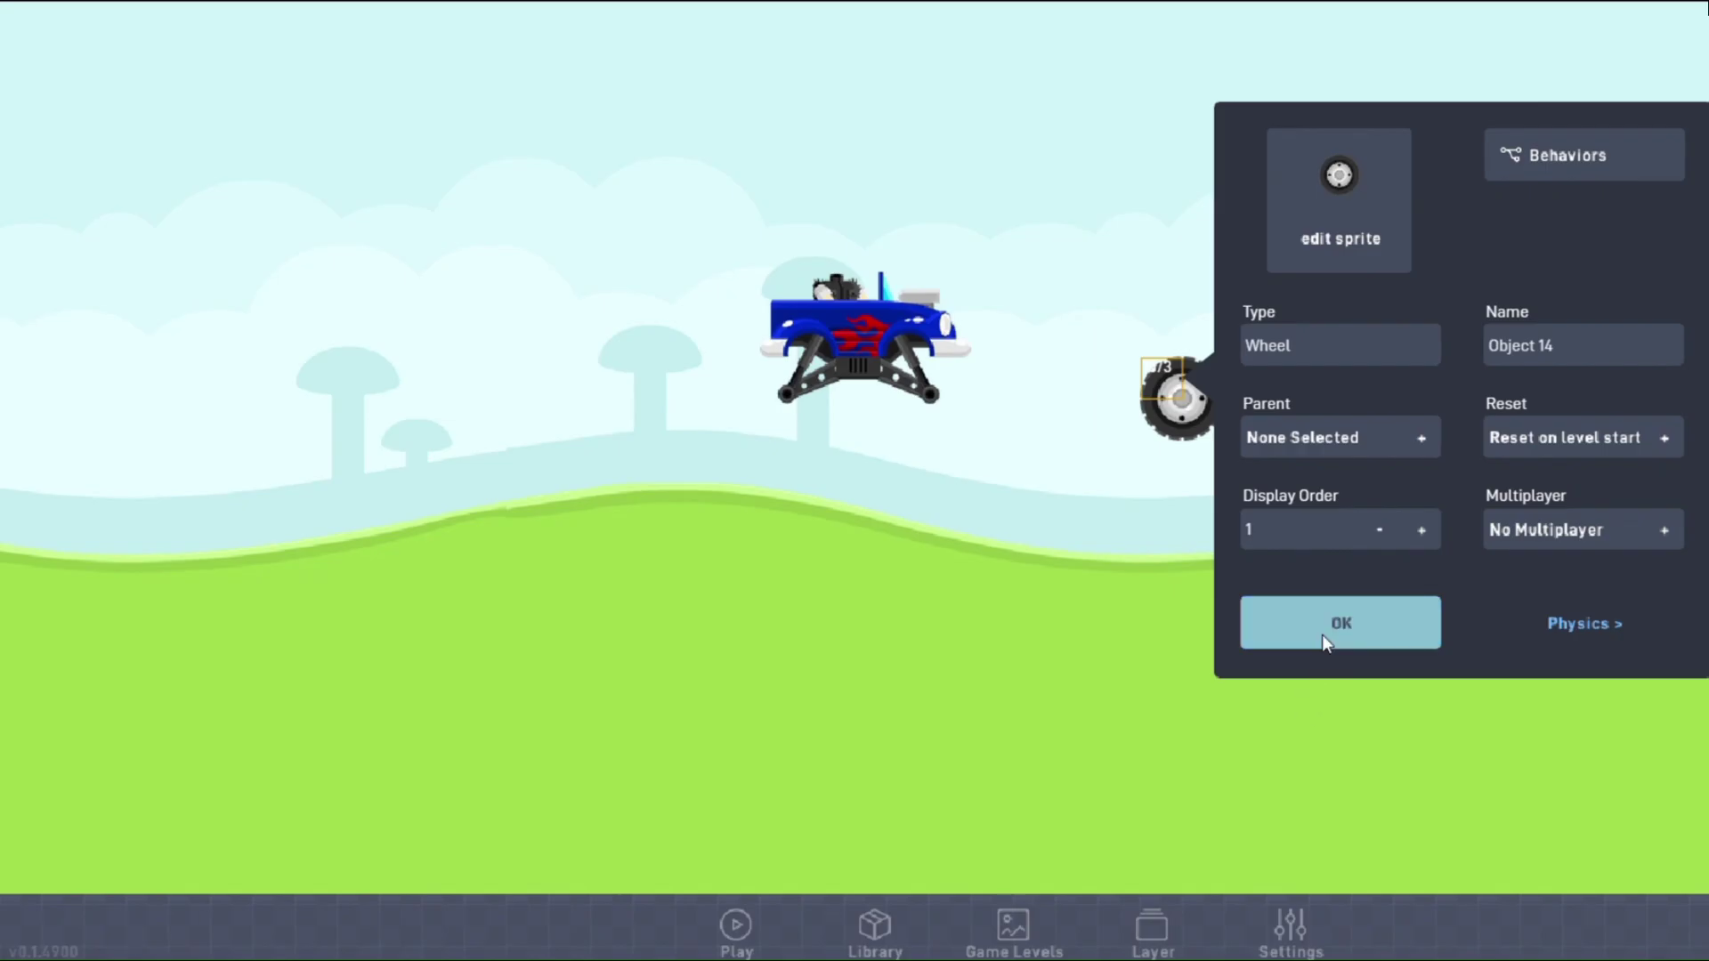
Make the Wheel movable with circle collision in the players collision group.
left_click(1493, 623)
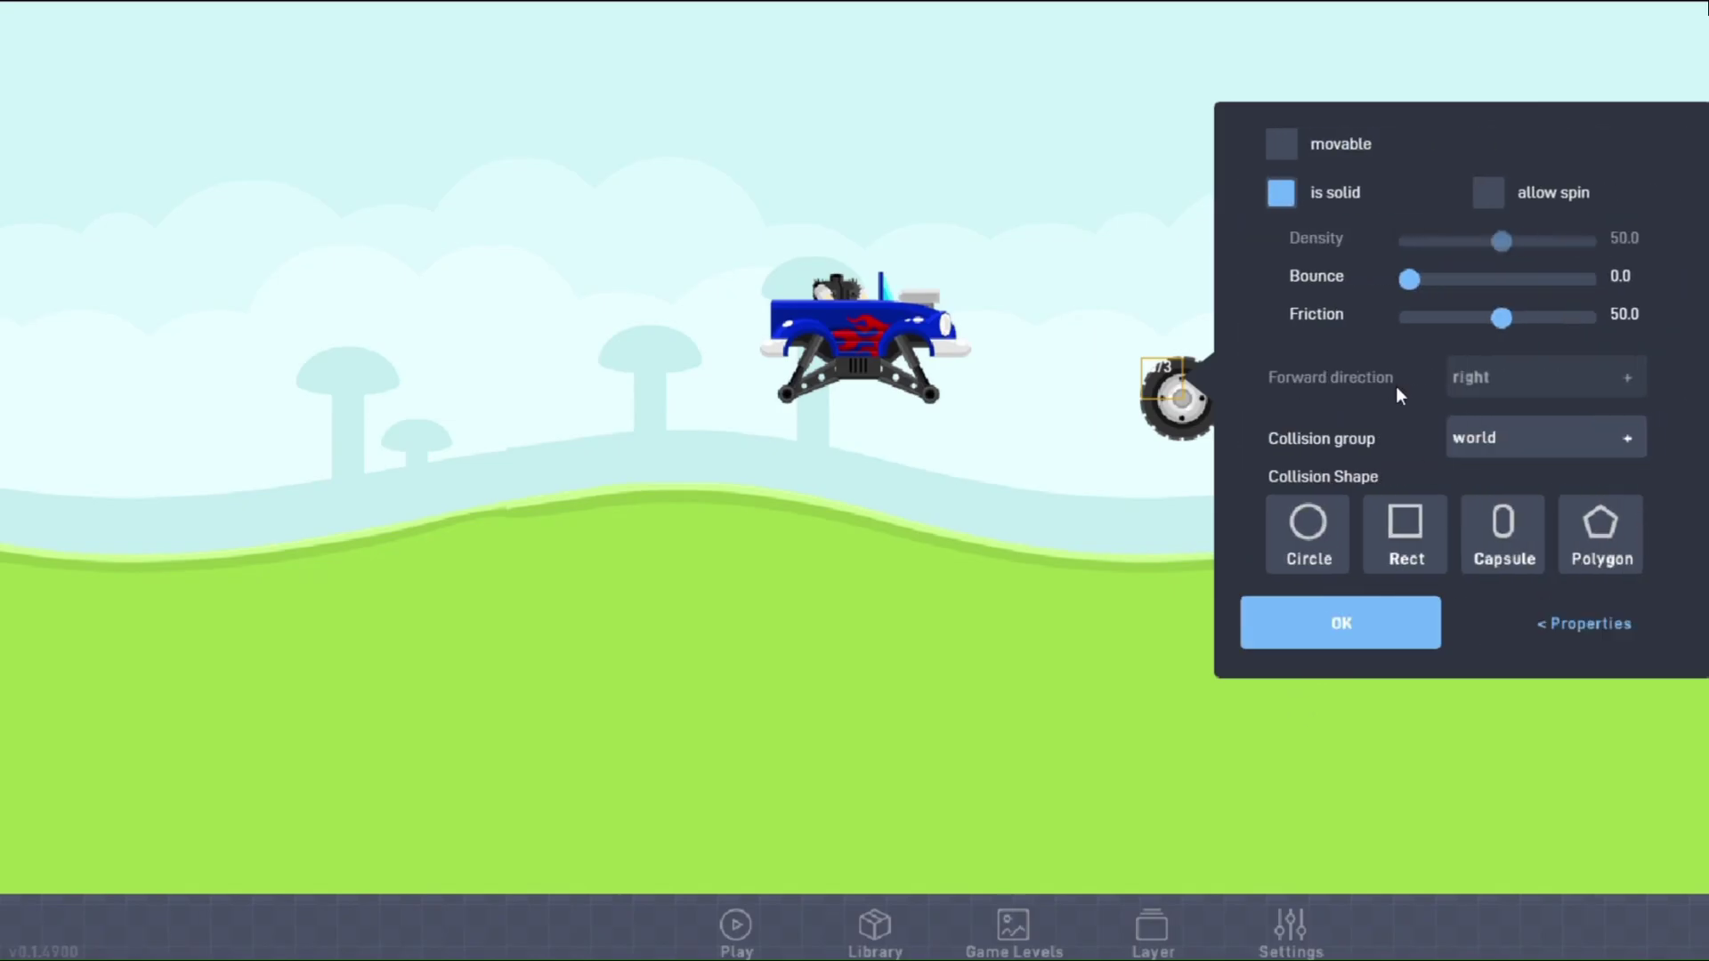
left_click(1282, 144)
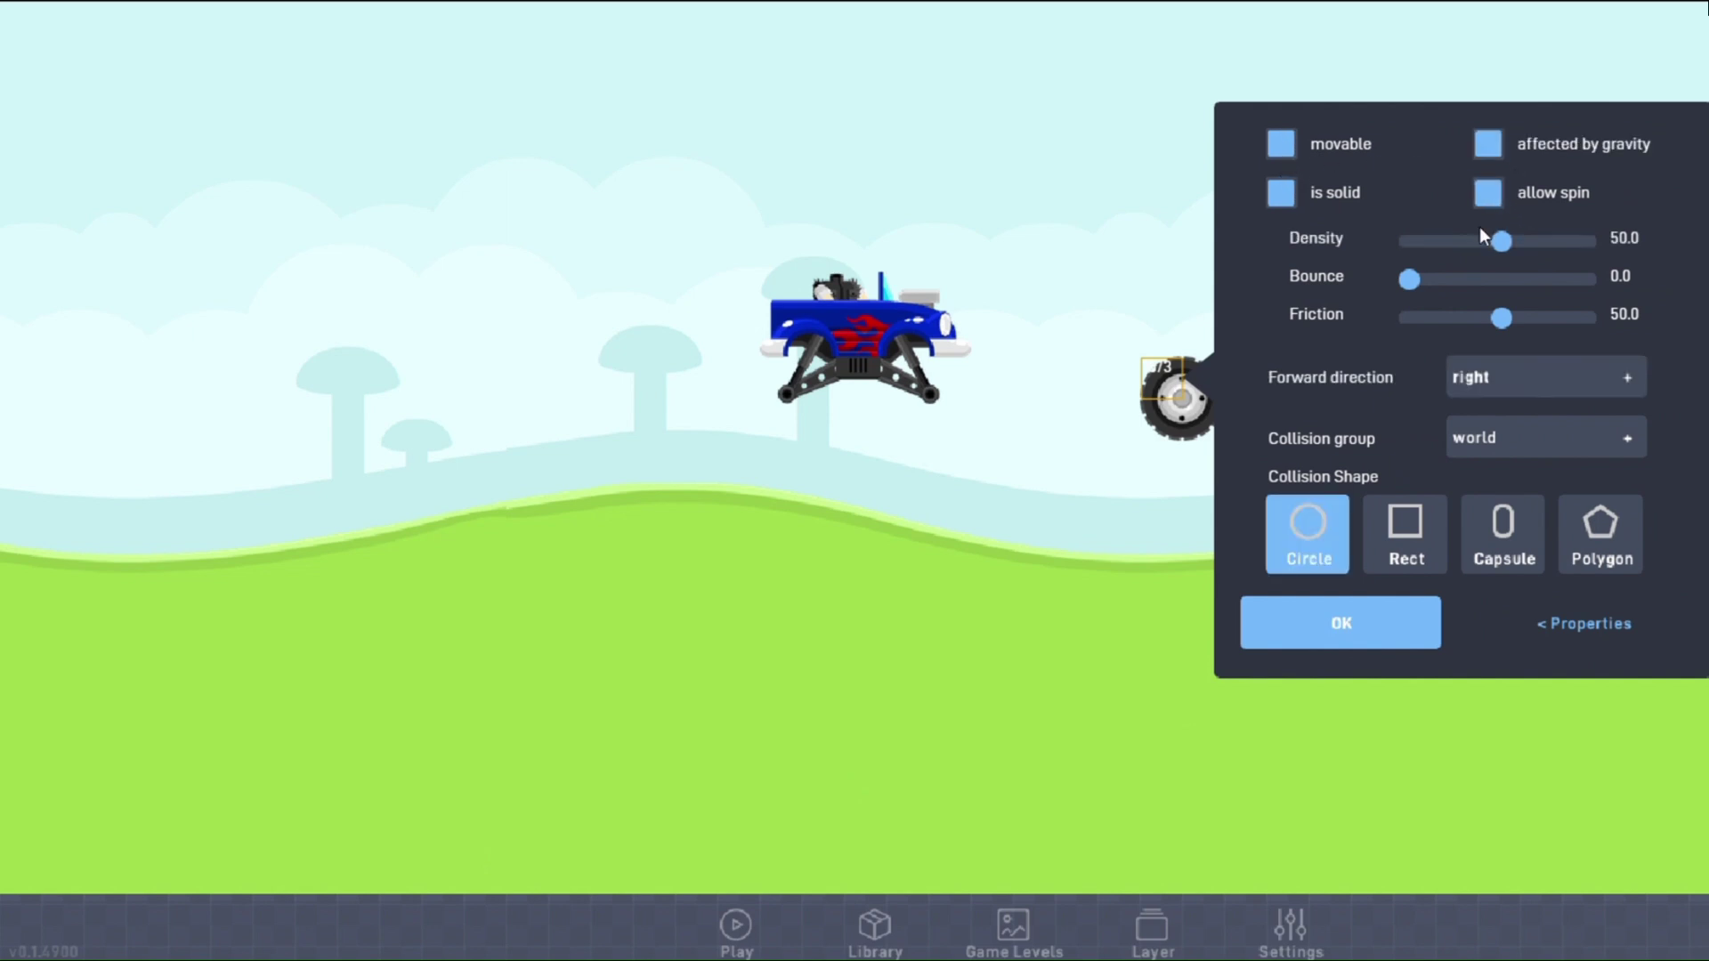
left_click(1495, 425)
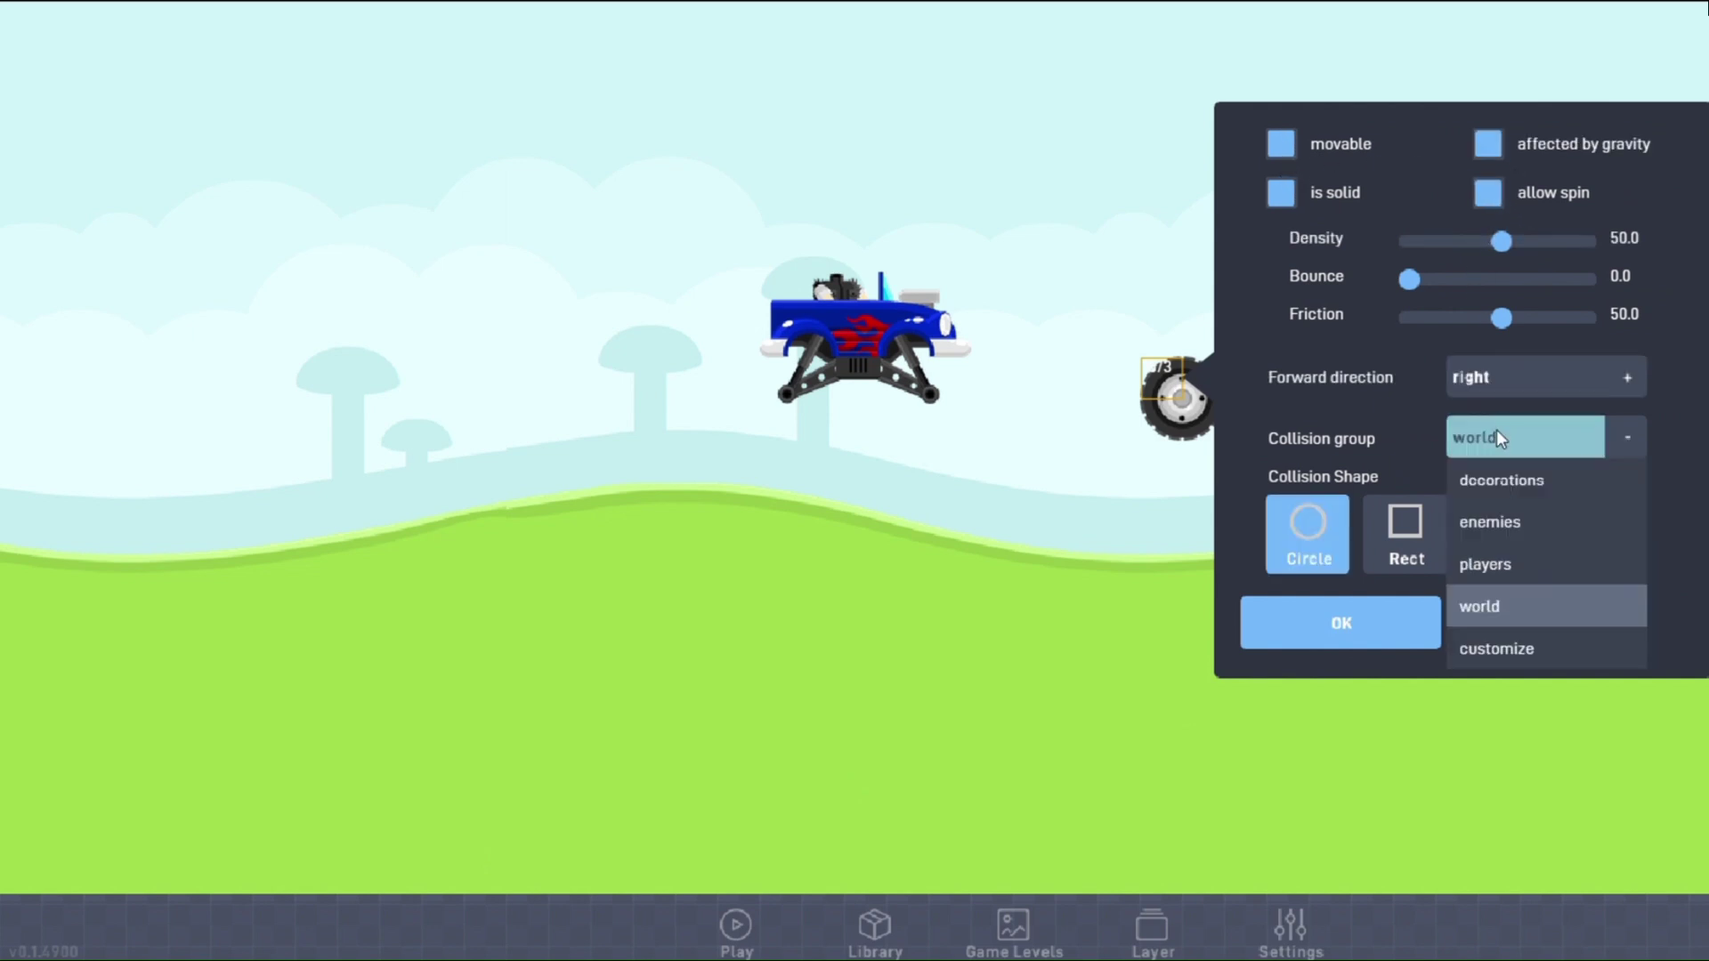
left_click(1491, 570)
left_click(1495, 626)
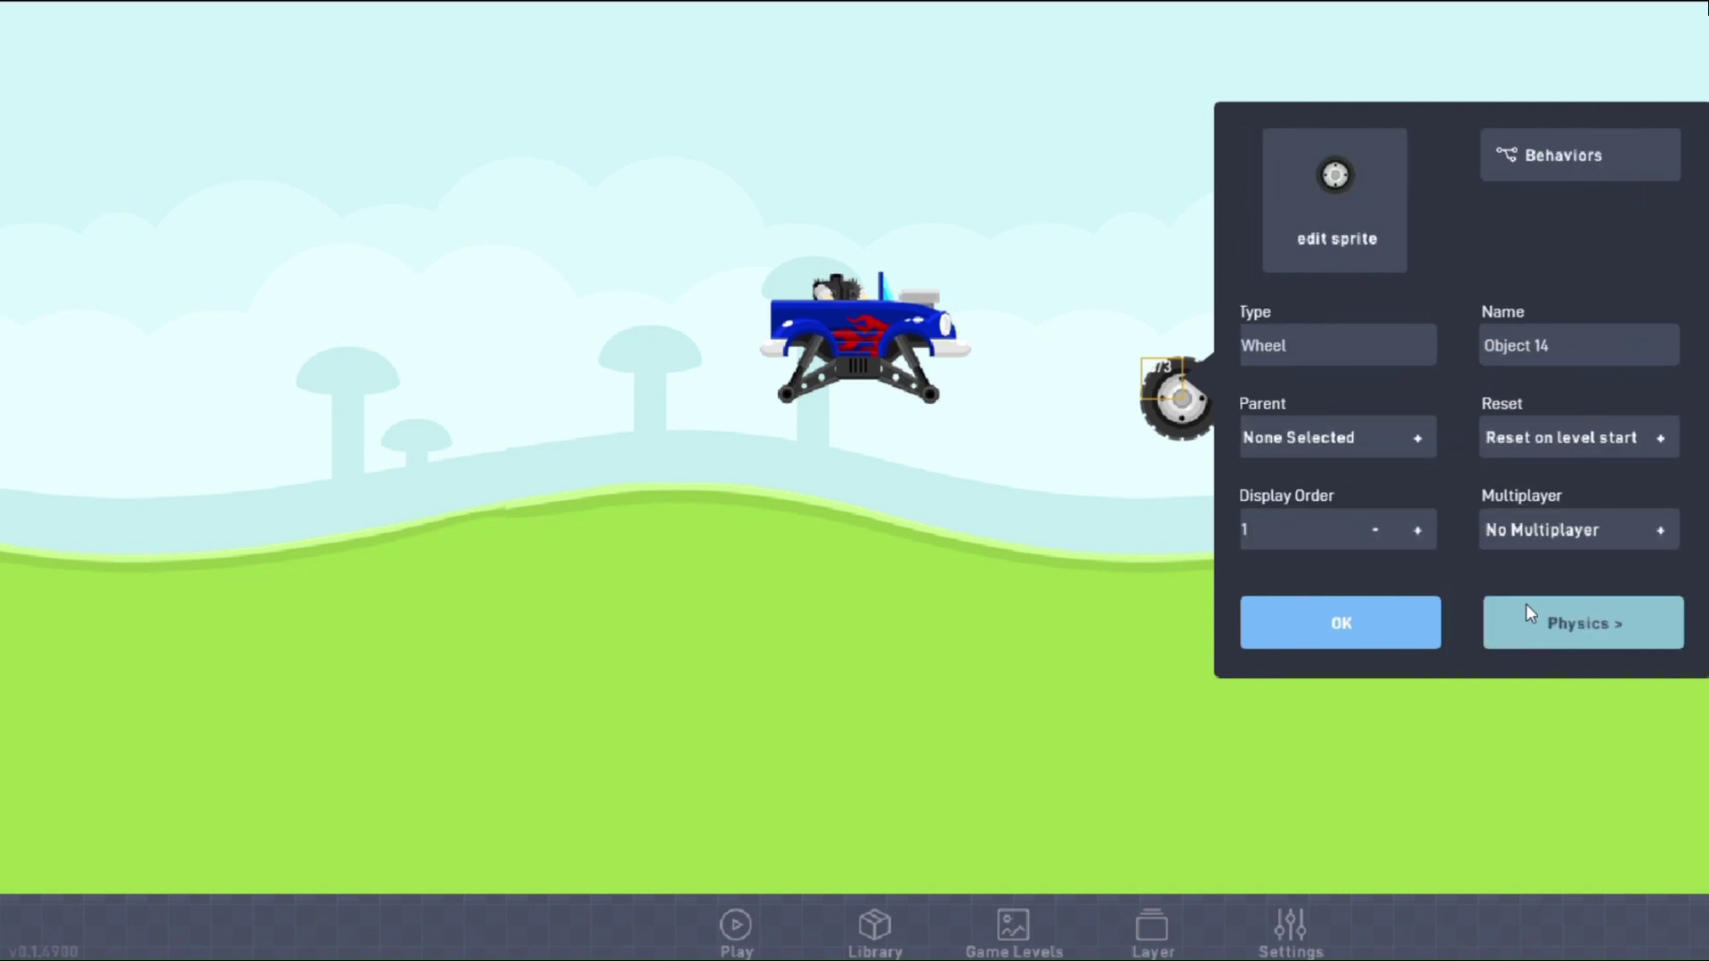
Add two Keyboard triggers to the Wheel, setting the first to Left, repeating.
left_click(1548, 162)
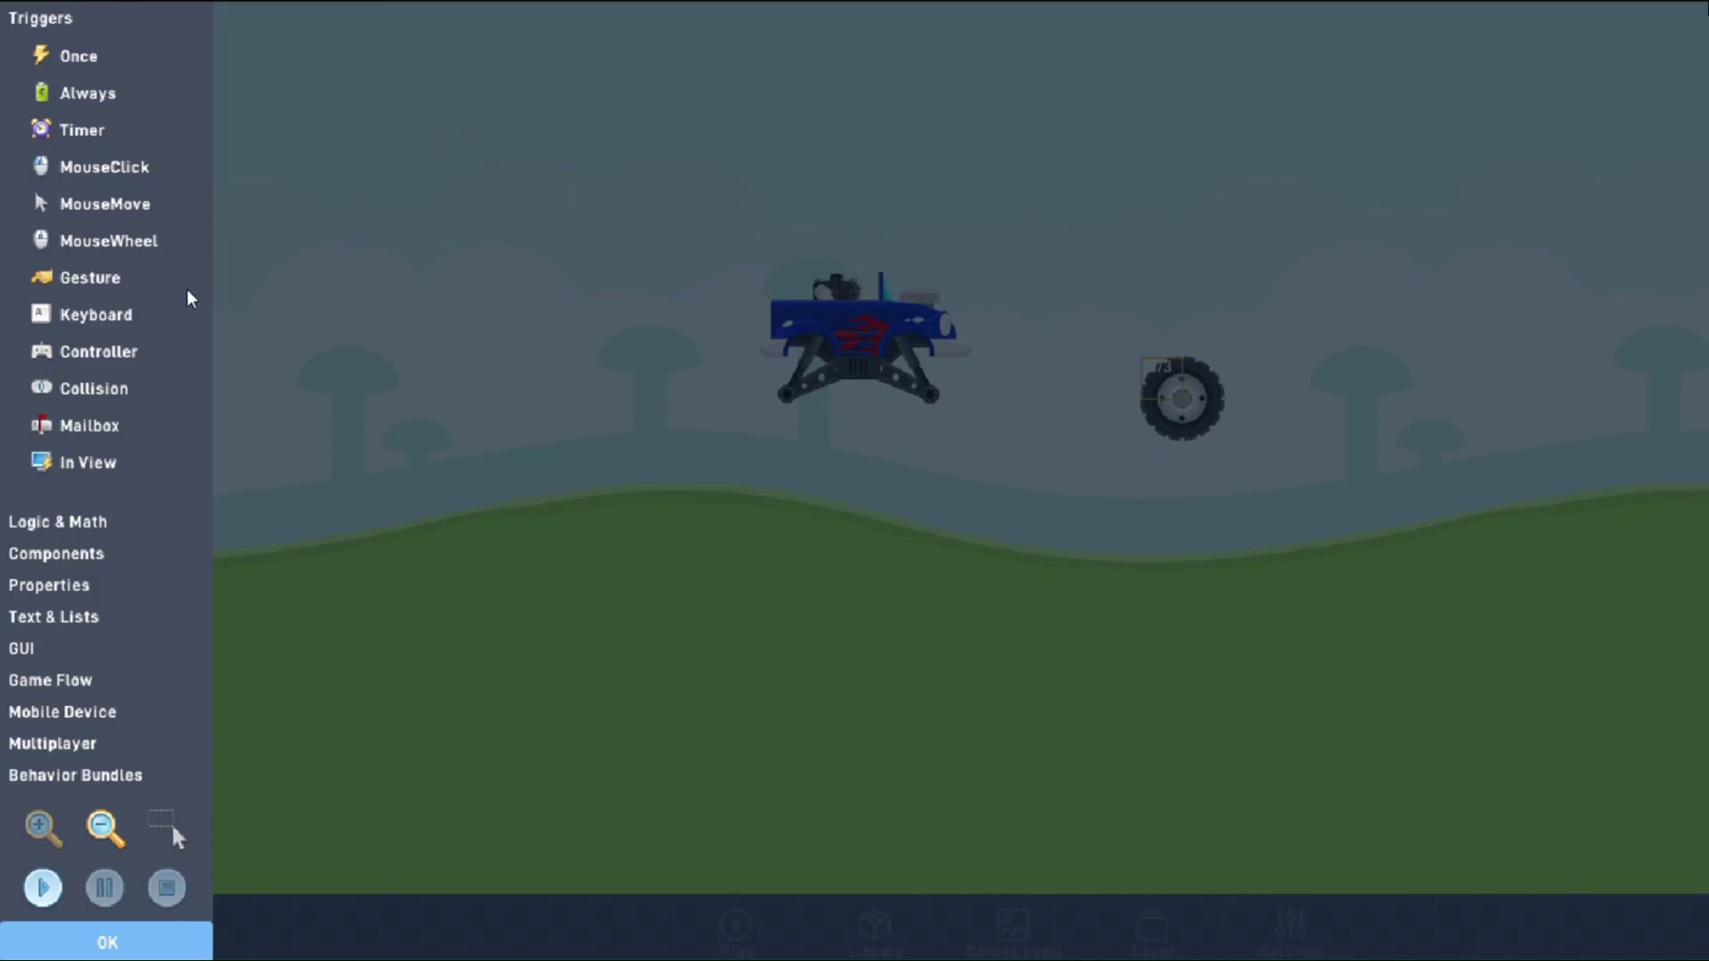
left_click(115, 312)
left_click(115, 313)
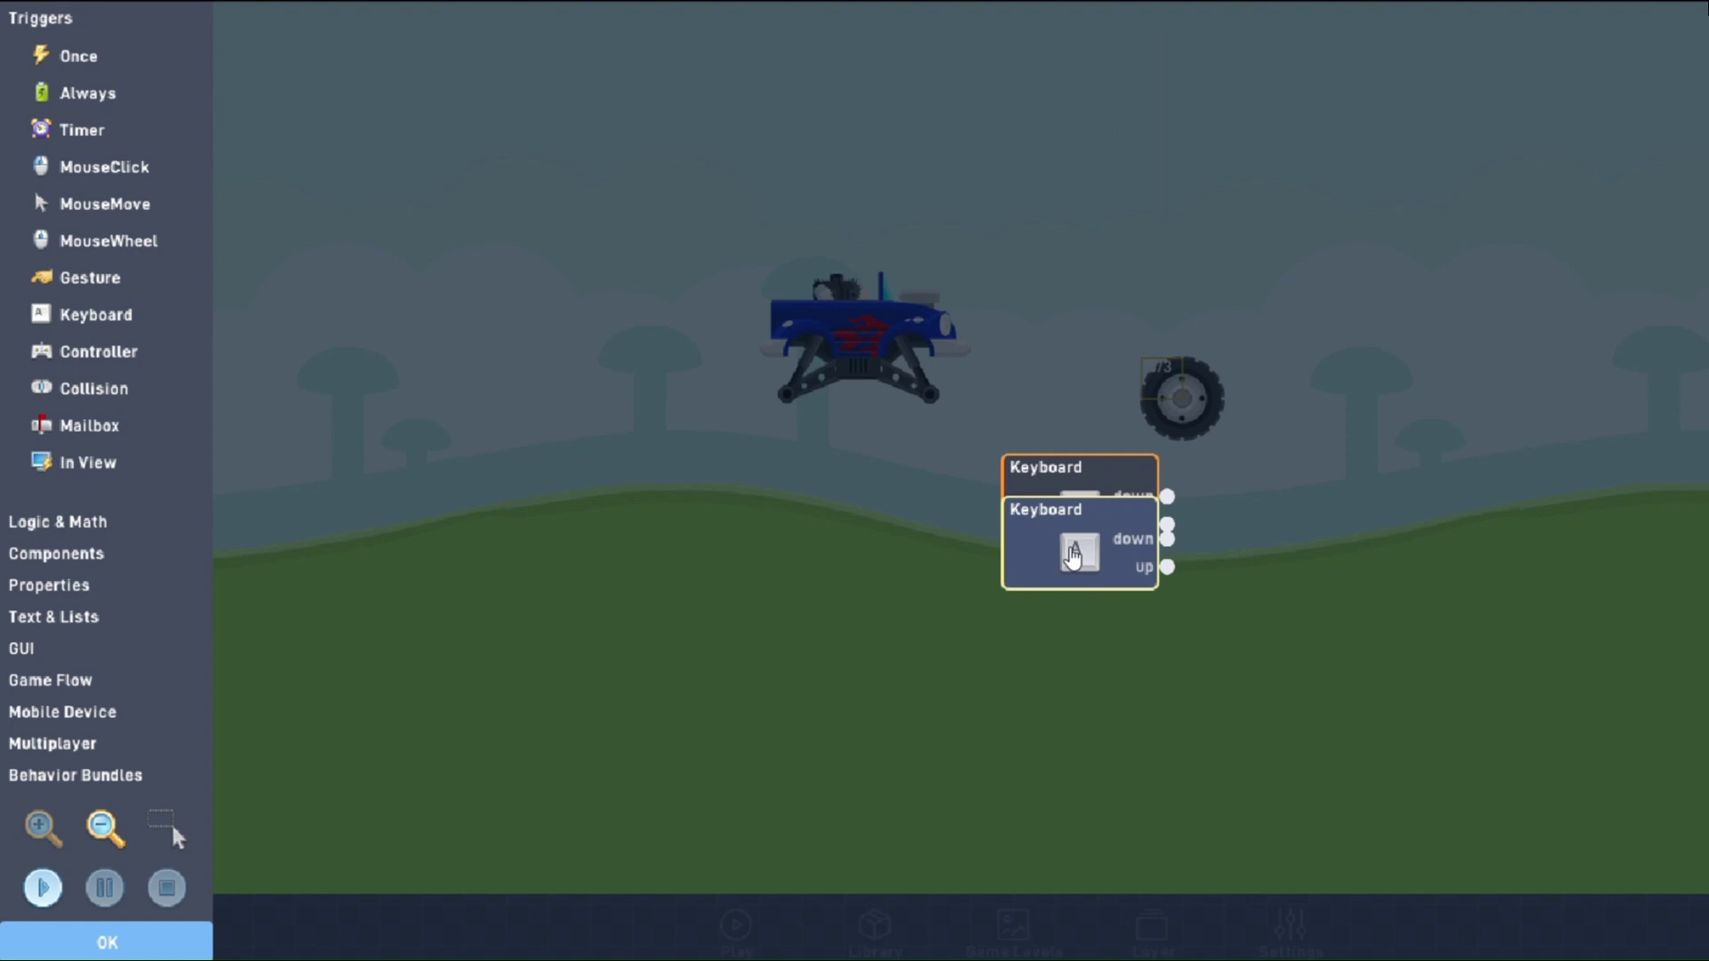
left_click_drag(1073, 556, 1074, 639)
left_click(1078, 507)
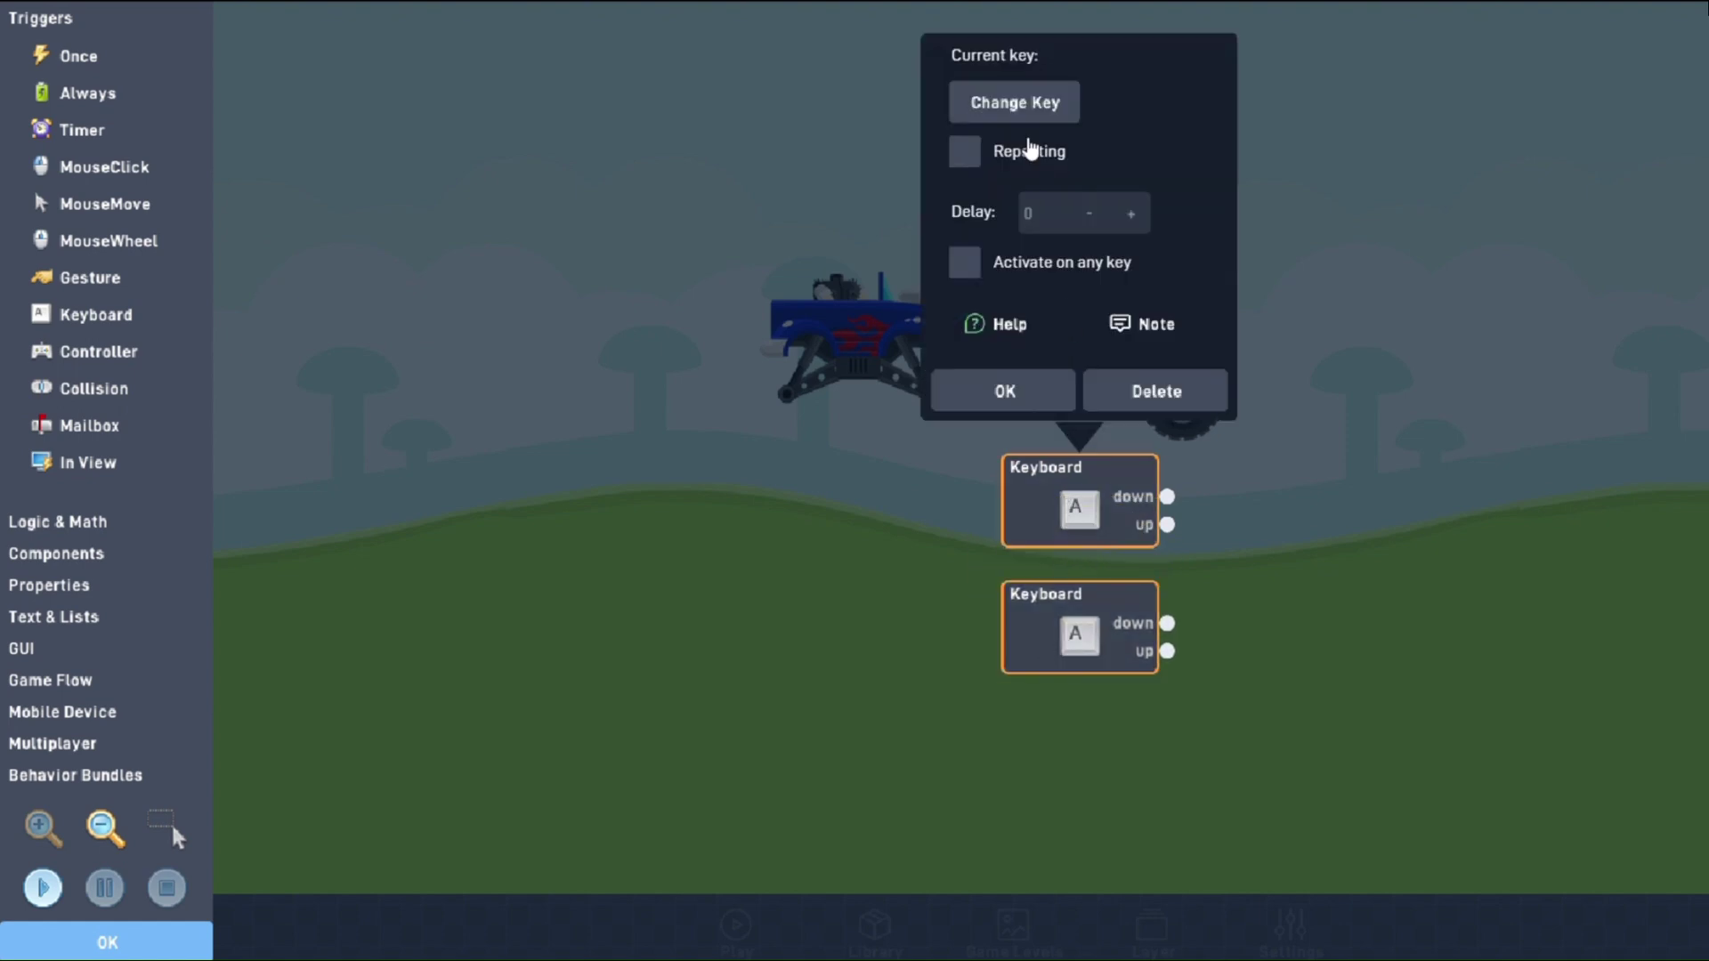
left_click(1021, 111)
key("Left")
left_click(965, 153)
left_click(1001, 396)
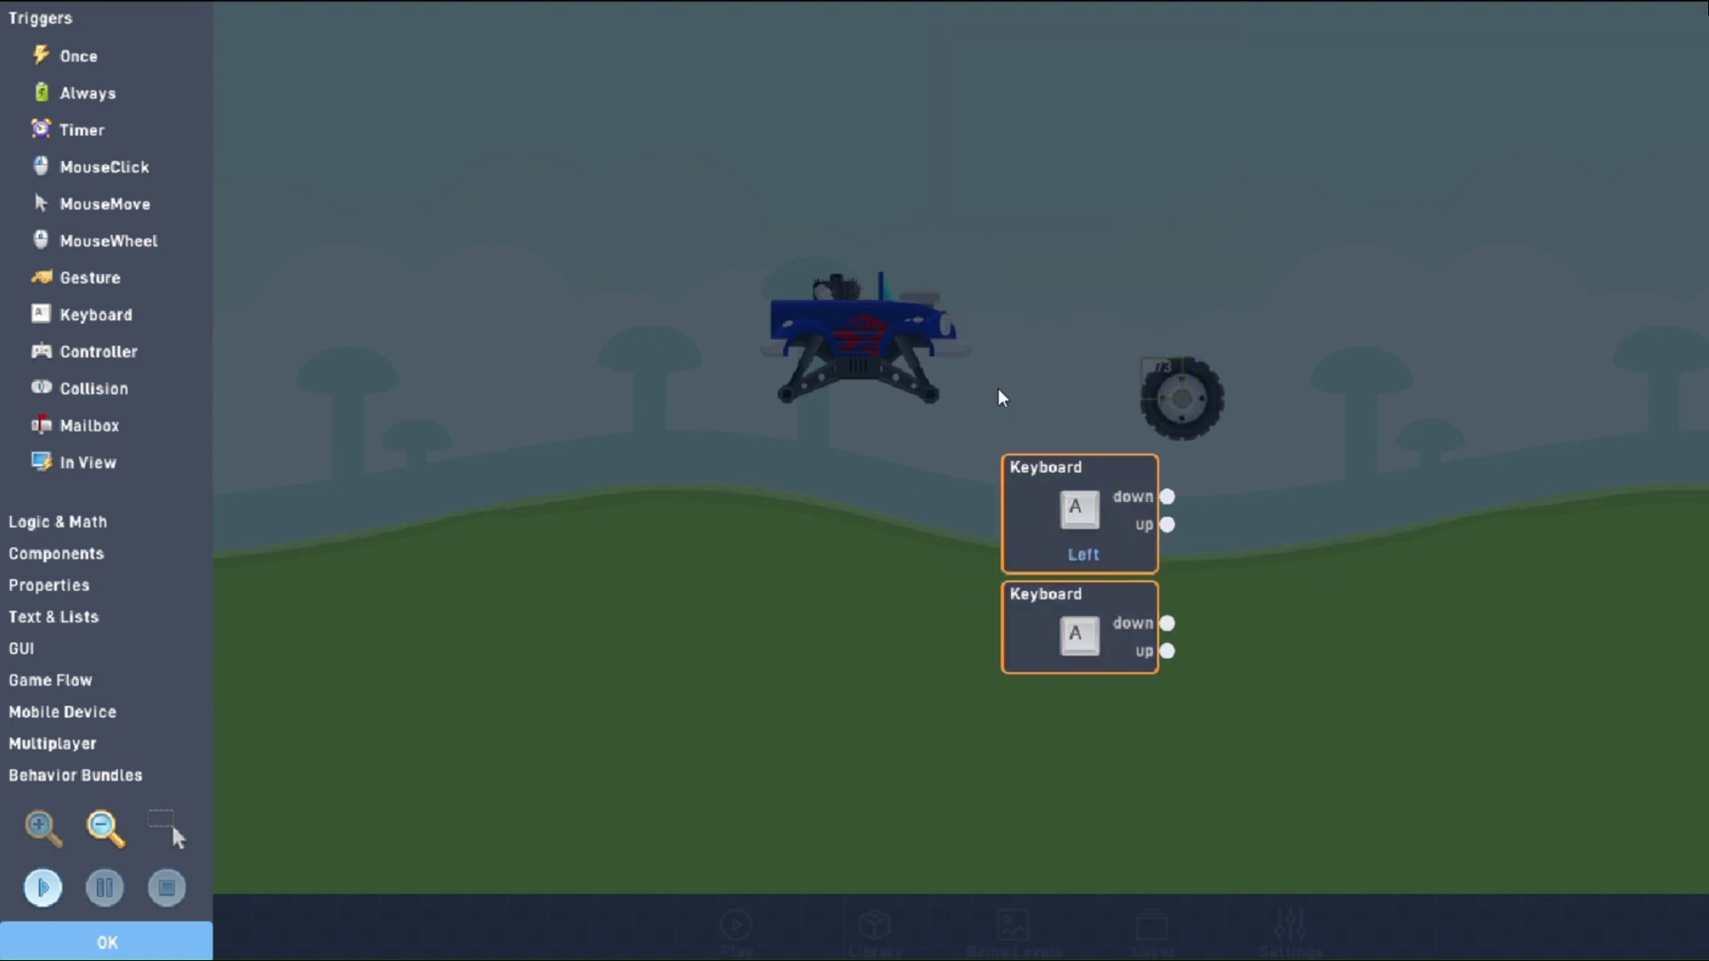
Set the second Keyboard trigger to the Right key, repeating.
left_click(1079, 634)
left_click(1014, 229)
key("Right")
left_click(963, 278)
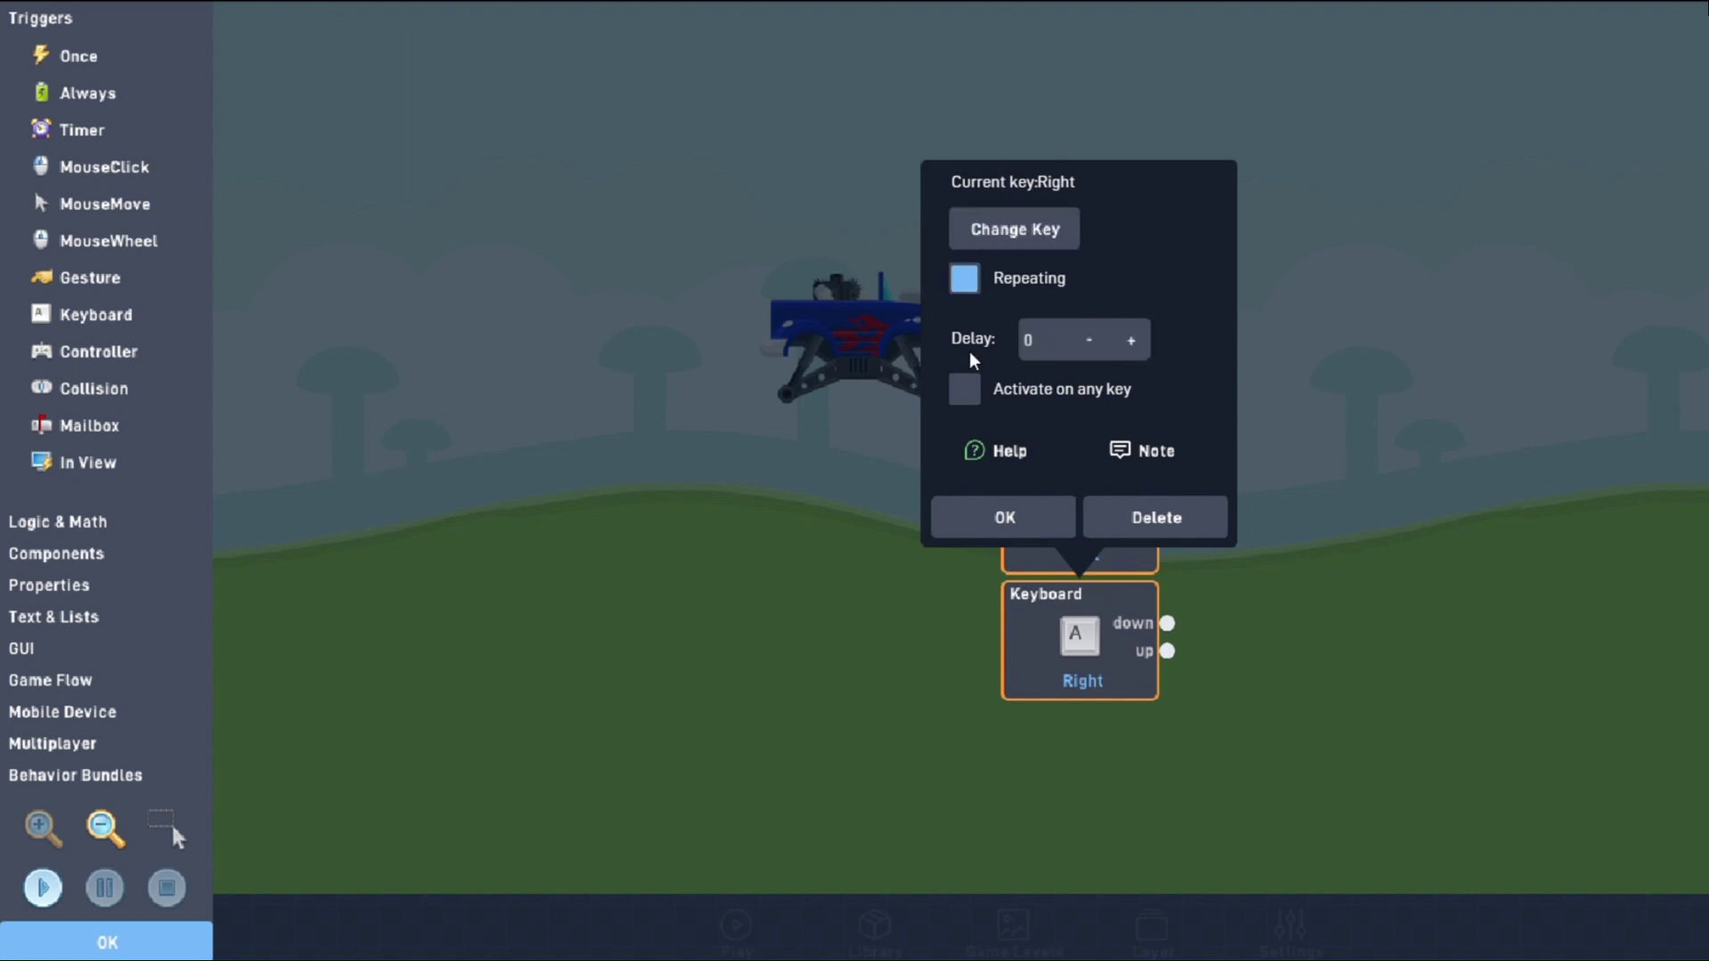
left_click(979, 516)
Add Number nodes -2 and 2, wired from the Left and Right key-down outputs.
left_click(53, 521)
double_click(117, 87)
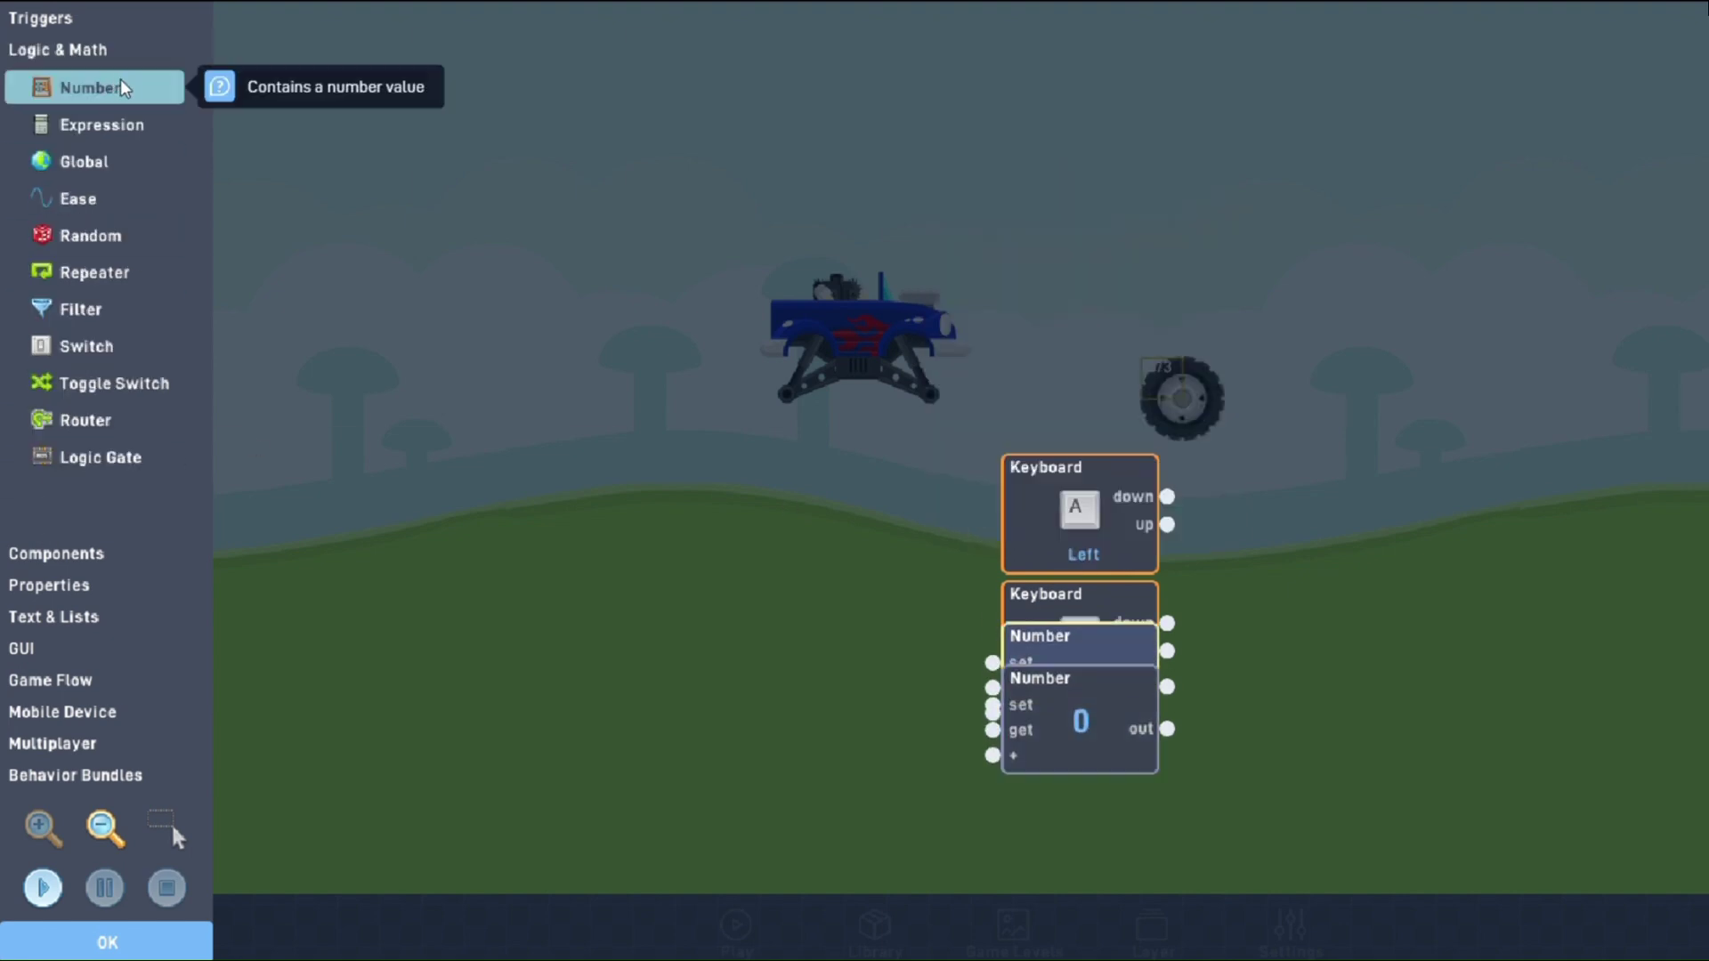
left_click_drag(1077, 719, 1312, 509)
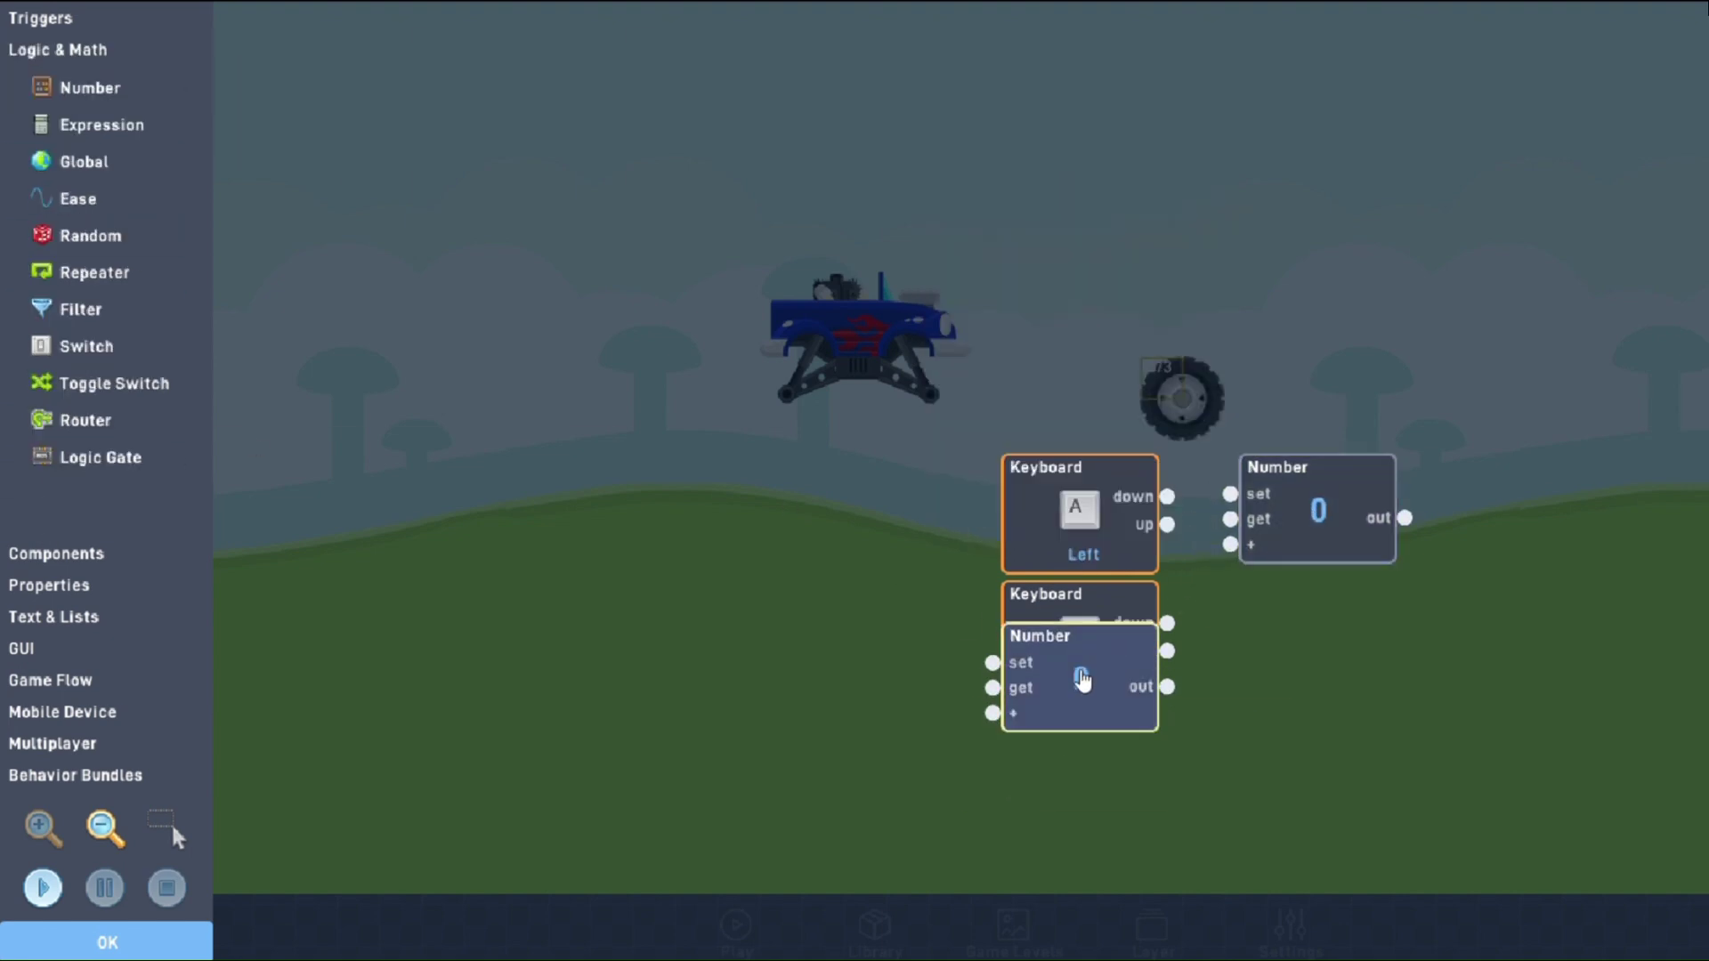
left_click_drag(1082, 679, 1318, 637)
left_click(1317, 502)
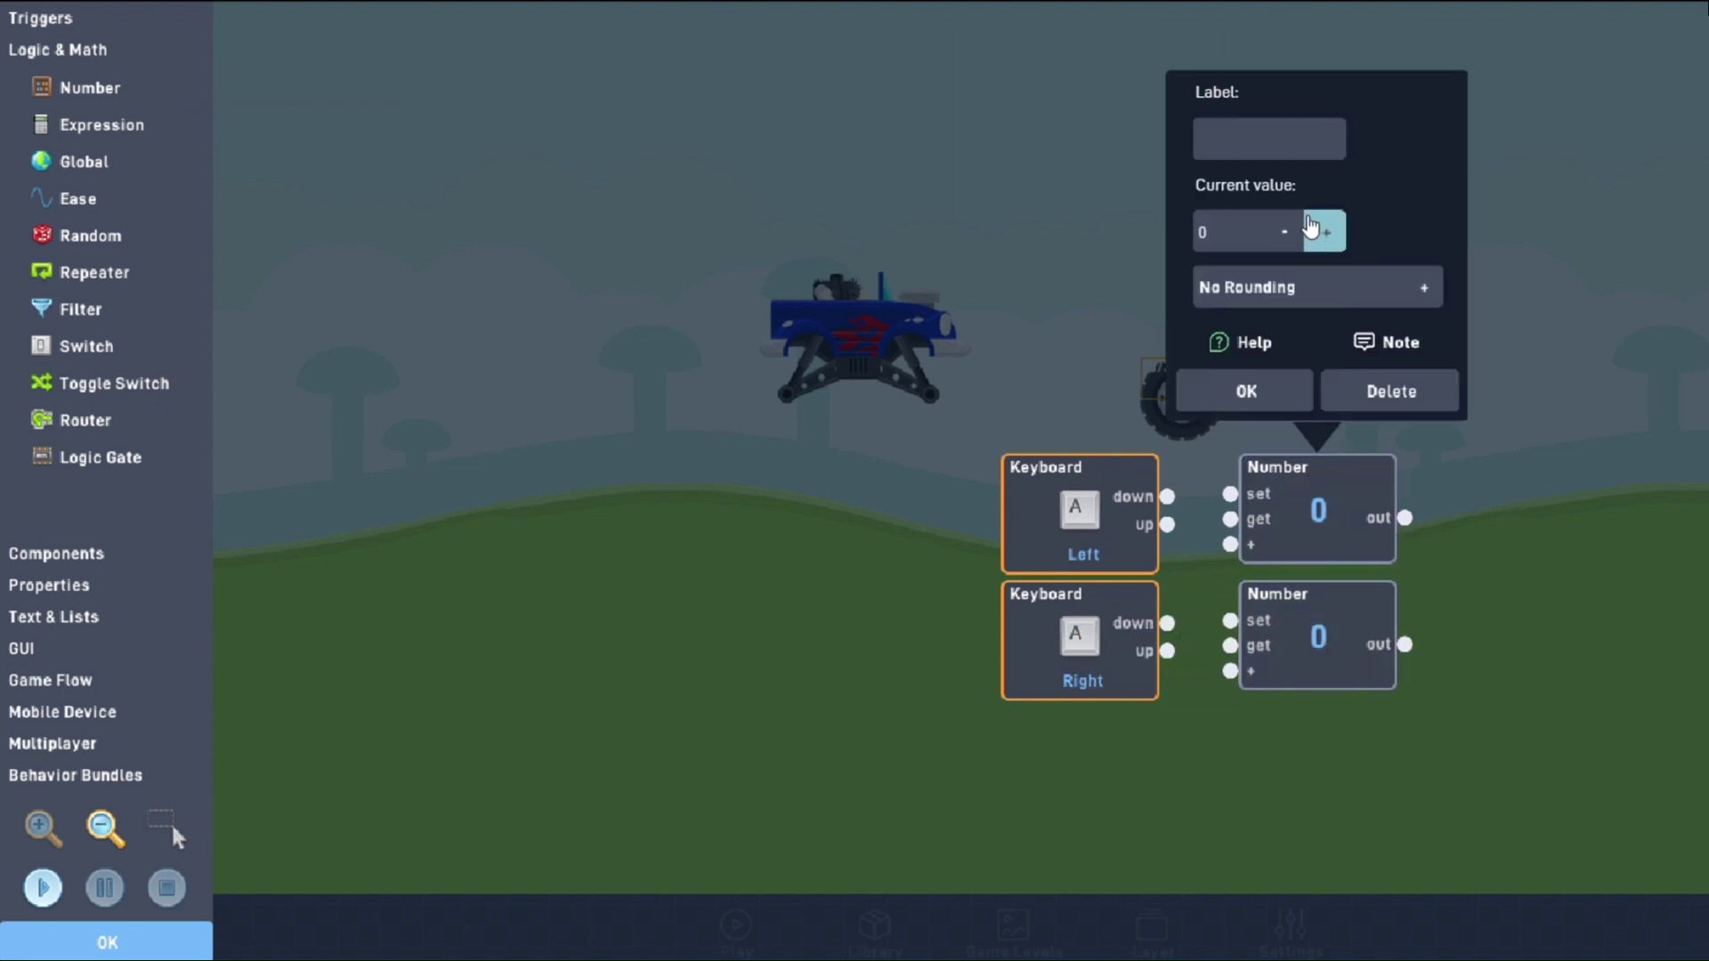
left_click(1296, 223)
left_click(1316, 635)
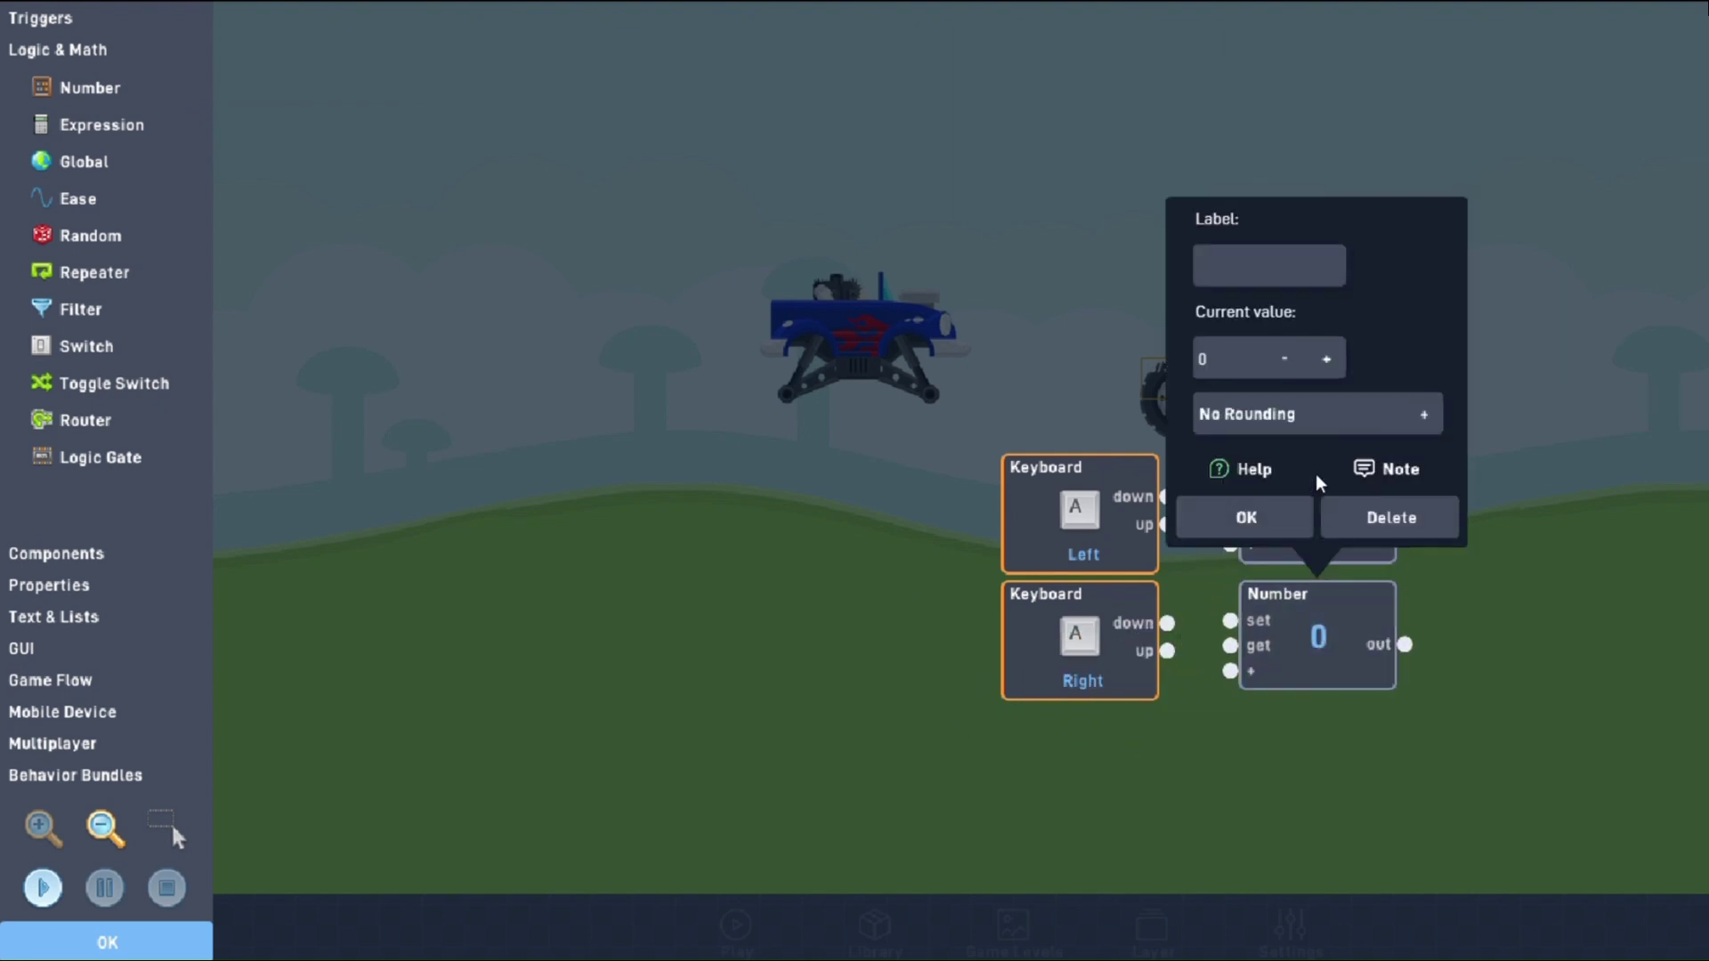
left_click(1245, 517)
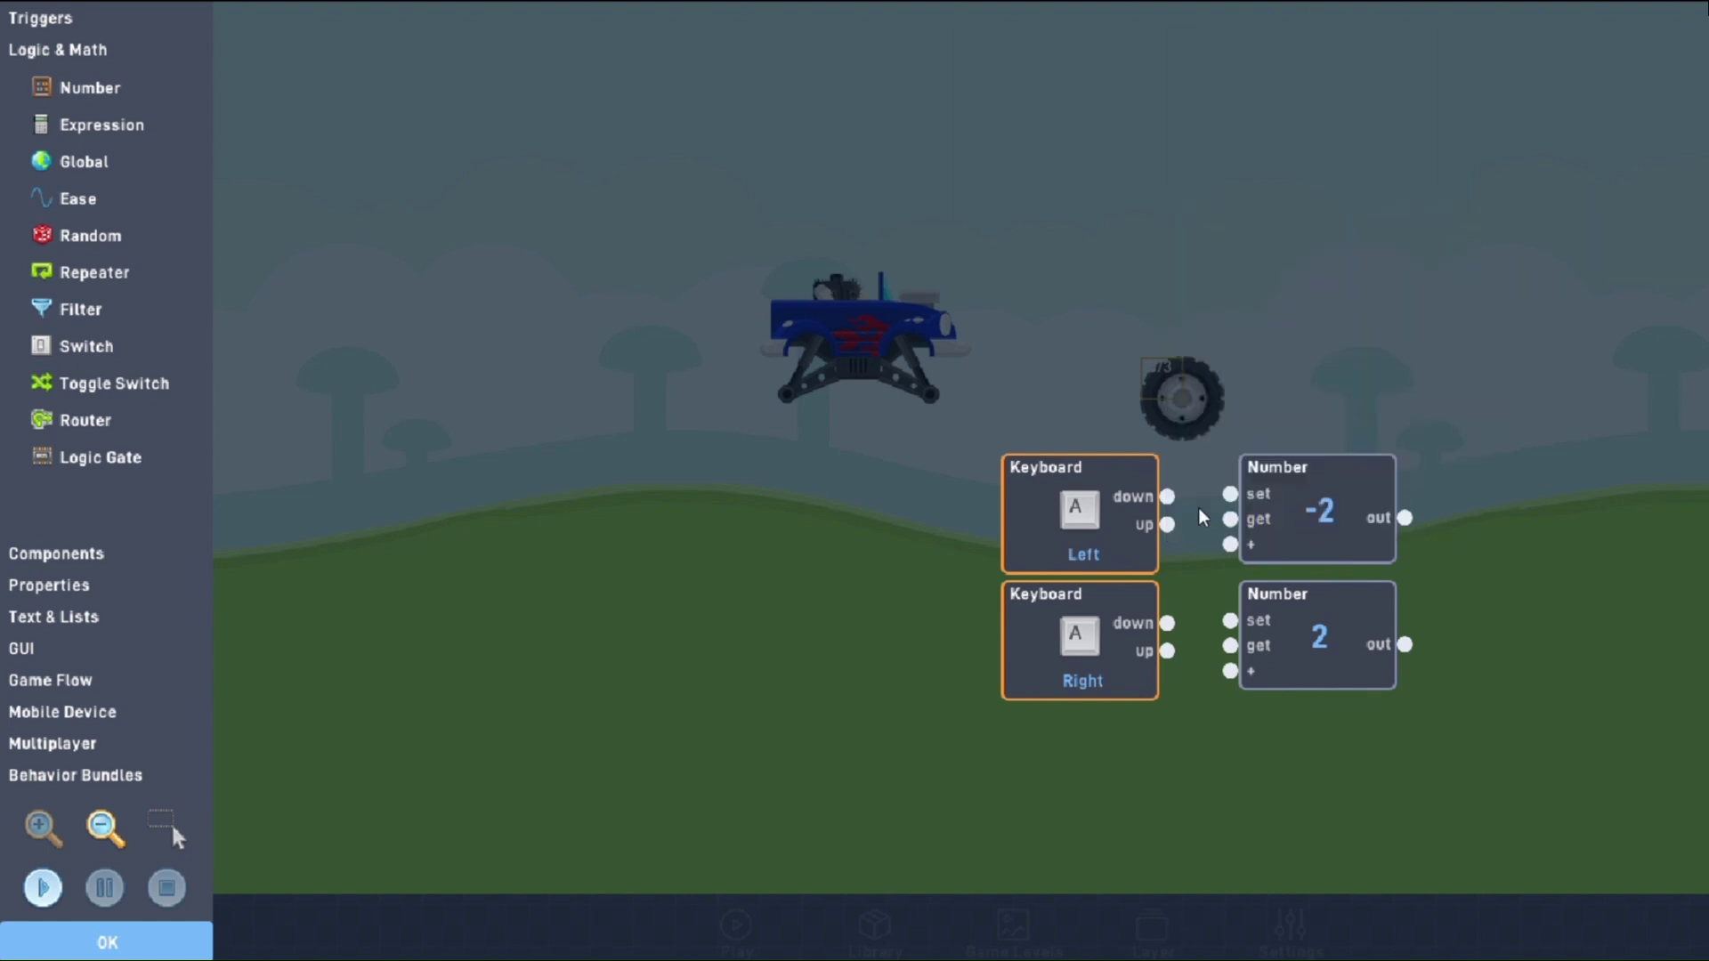
left_click_drag(1219, 507, 1229, 520)
left_click_drag(1217, 639, 1229, 645)
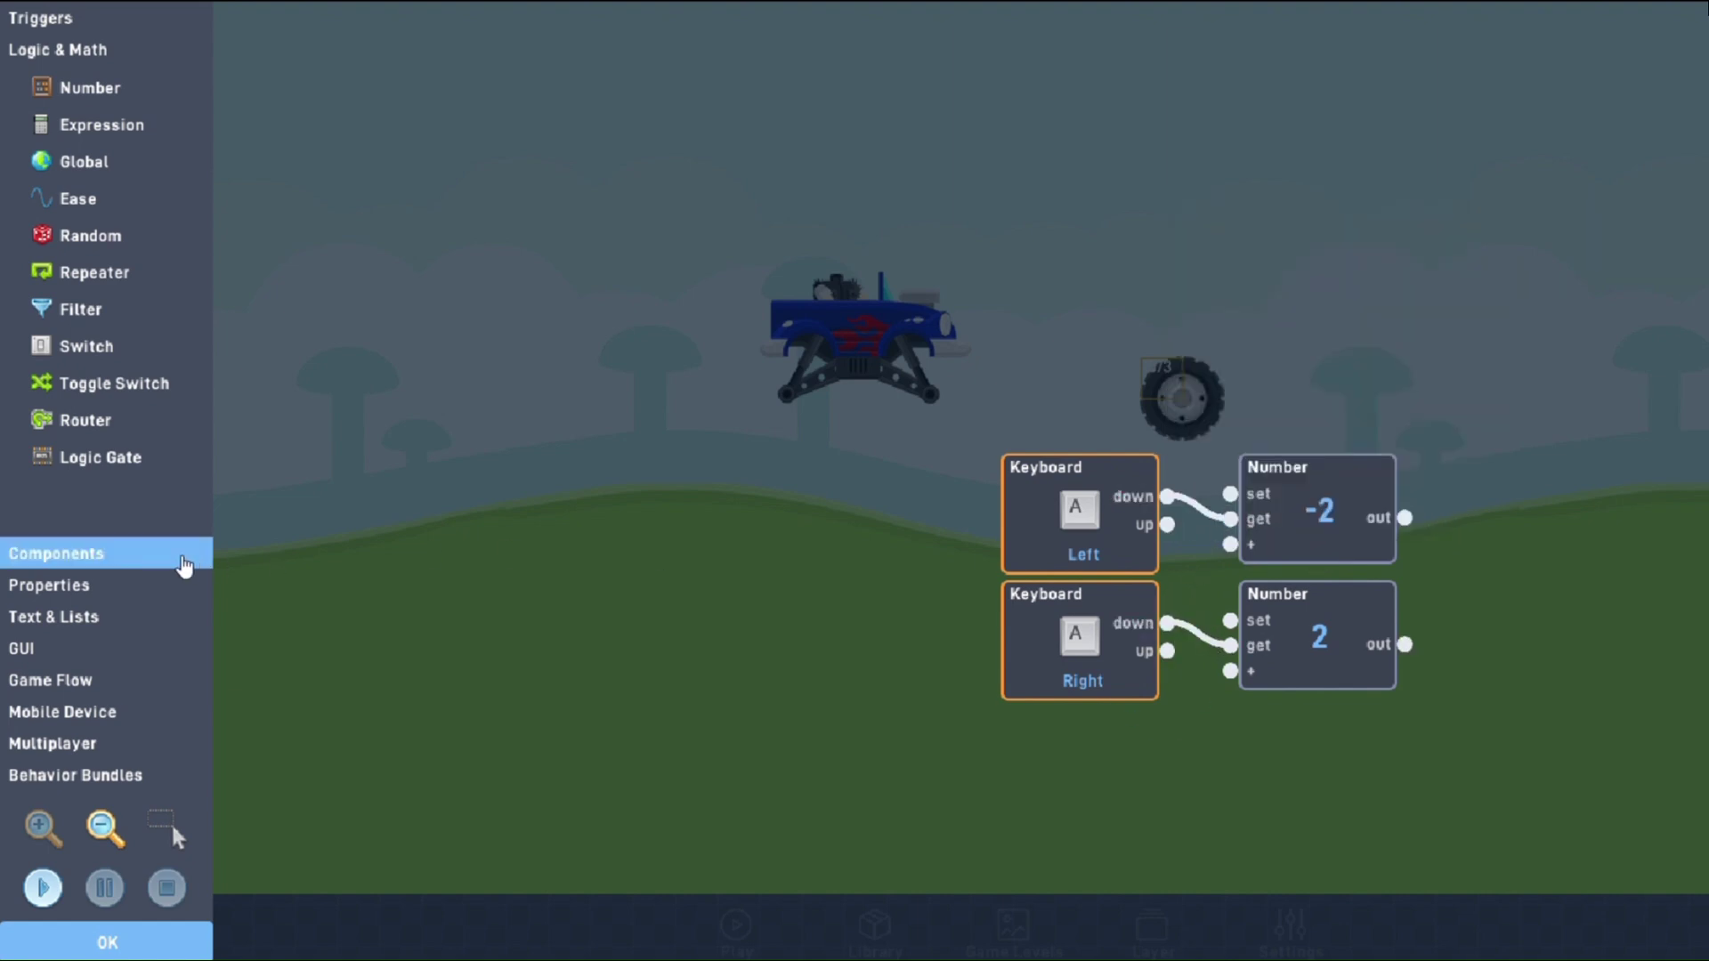
Add a Spin node fed by the number outputs and close the behavior editor.
left_click(122, 555)
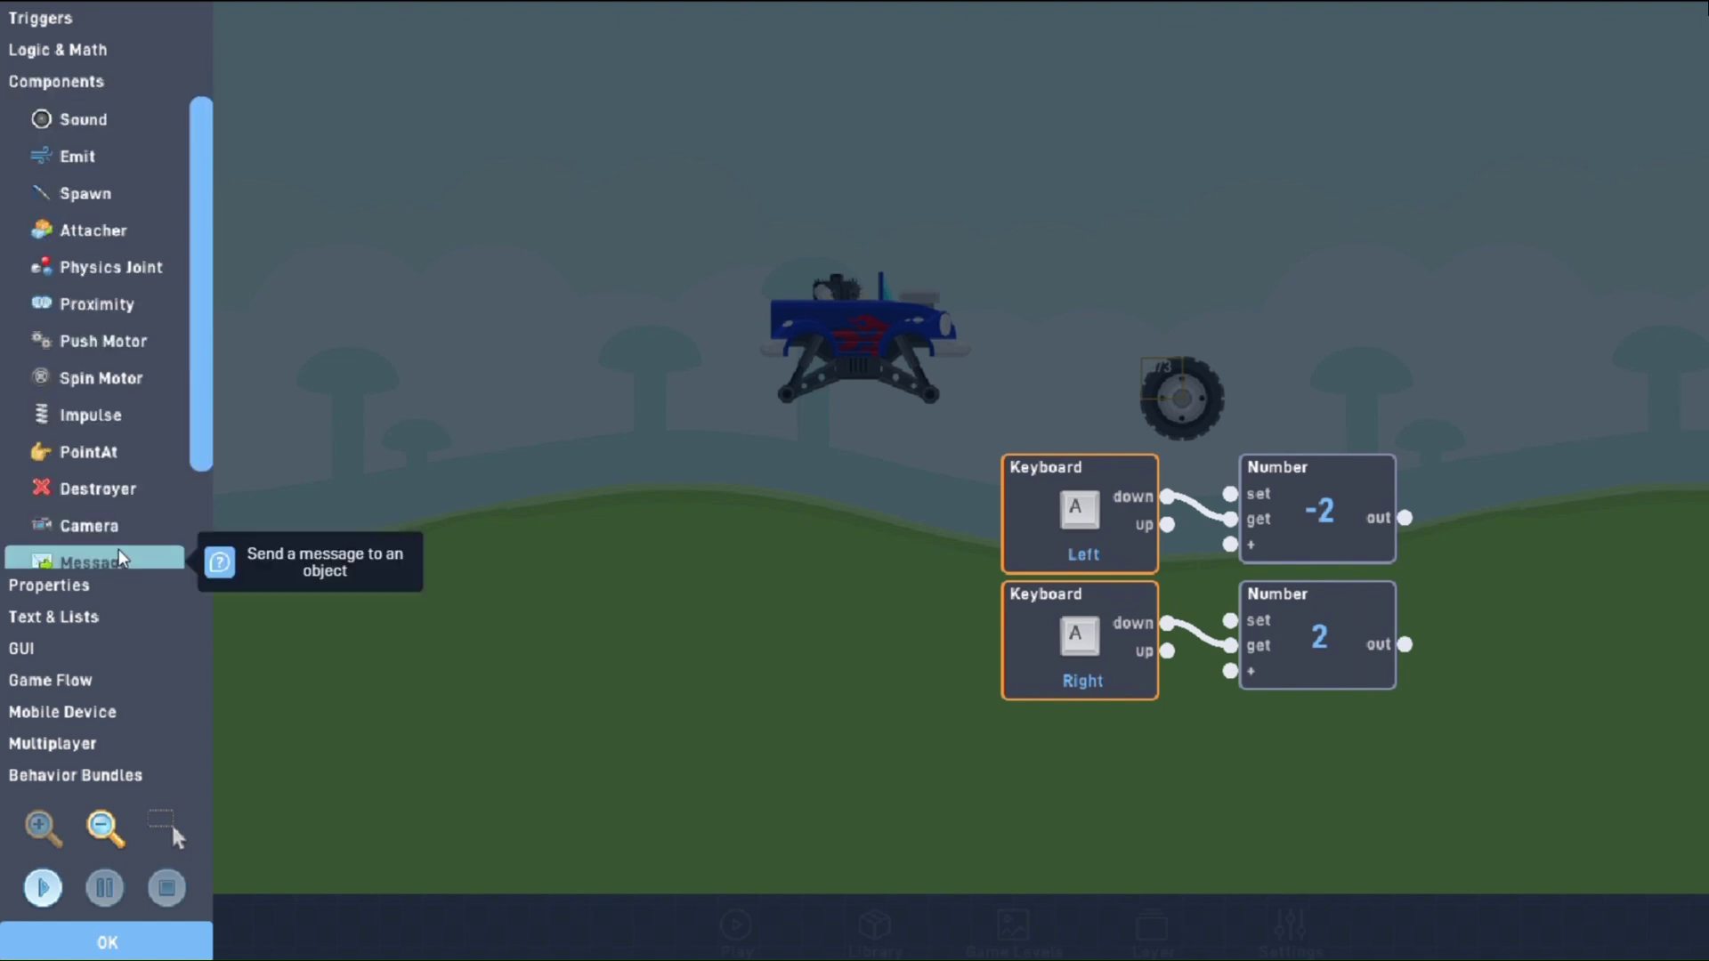
left_click(86, 587)
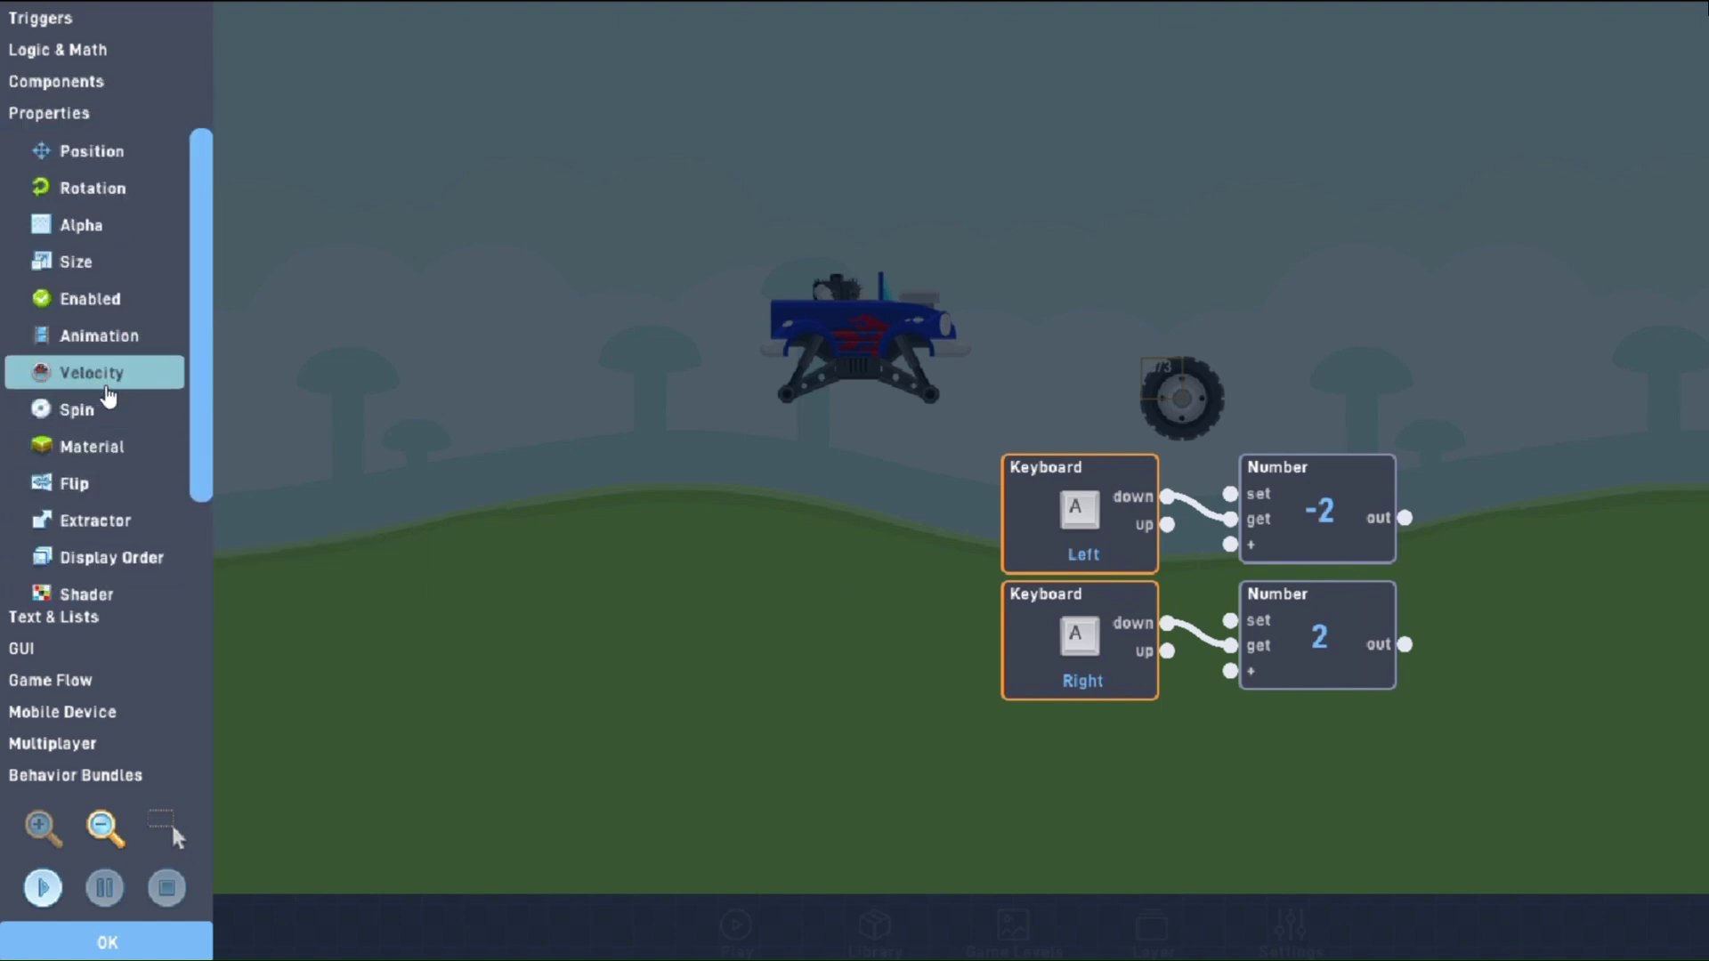
left_click(98, 408)
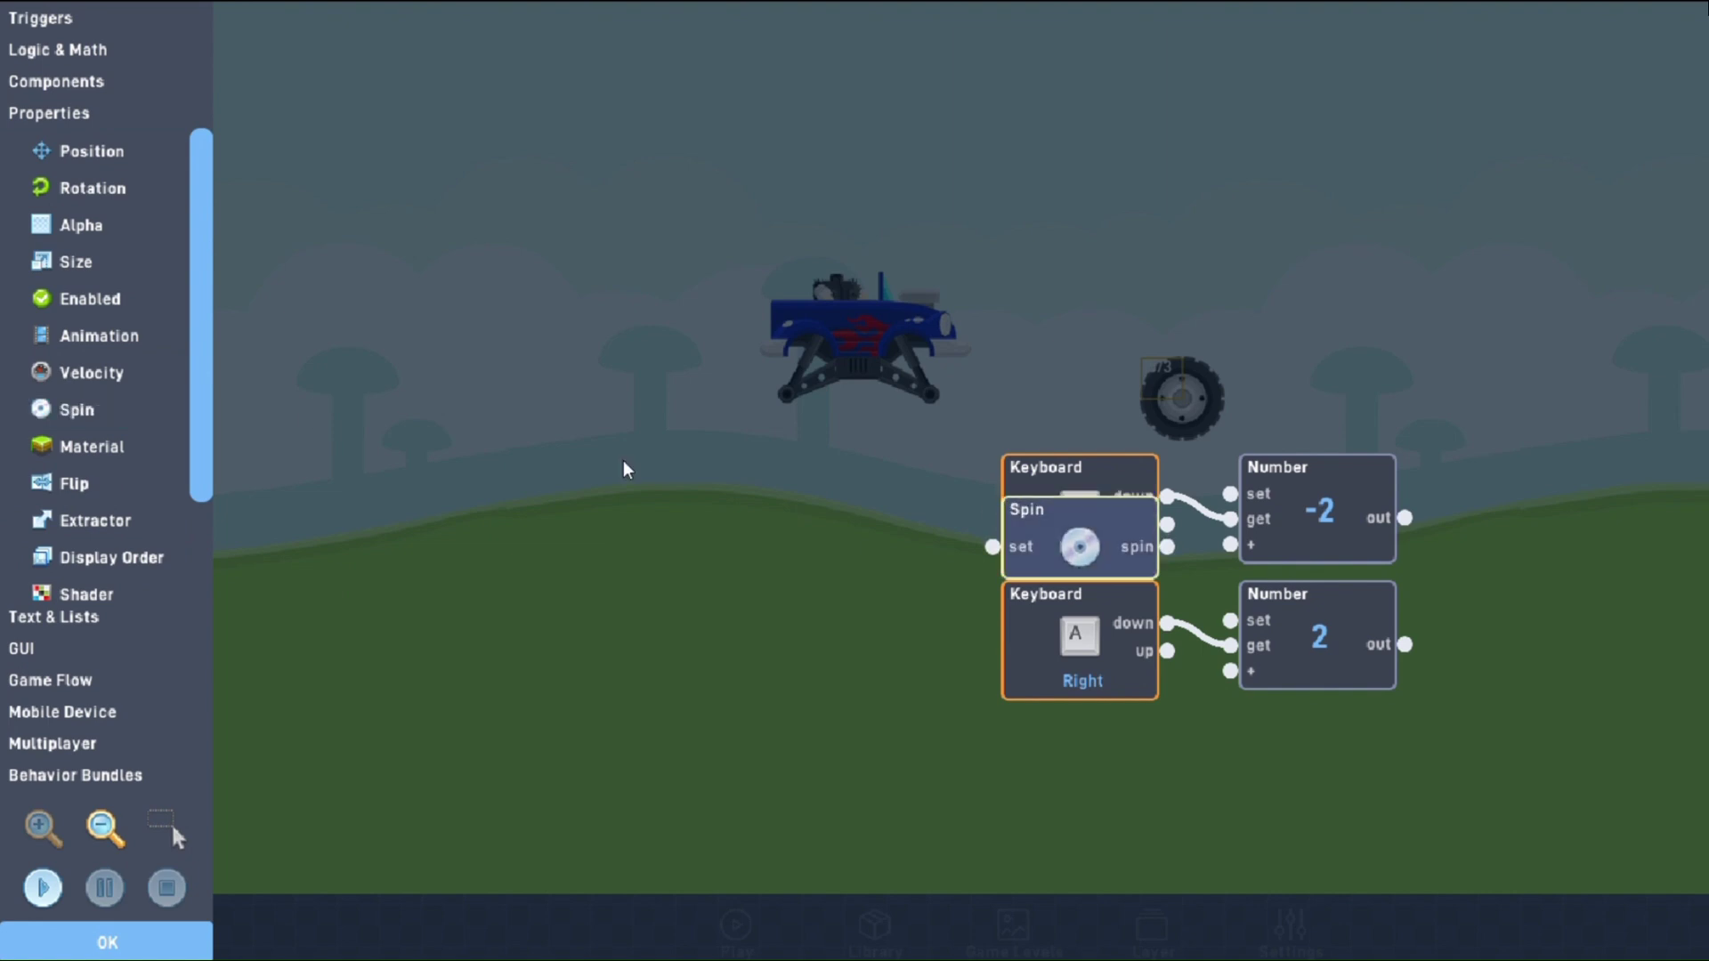
left_click_drag(1055, 539, 1545, 543)
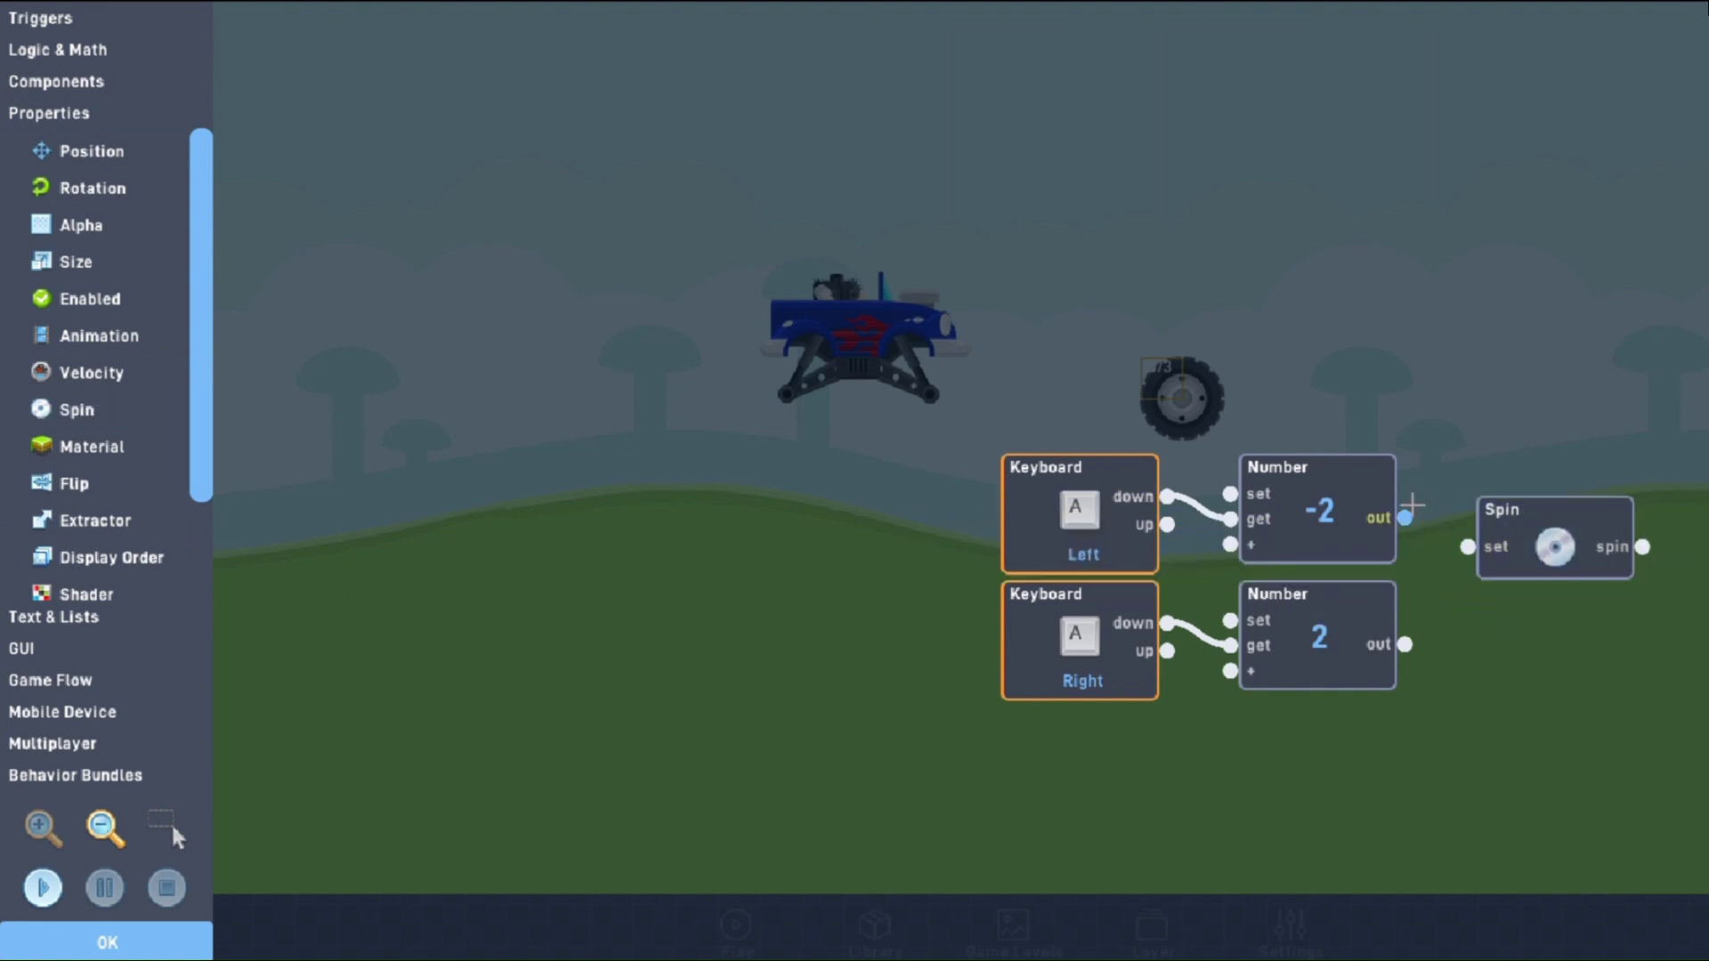
left_click_drag(1406, 516, 1406, 644)
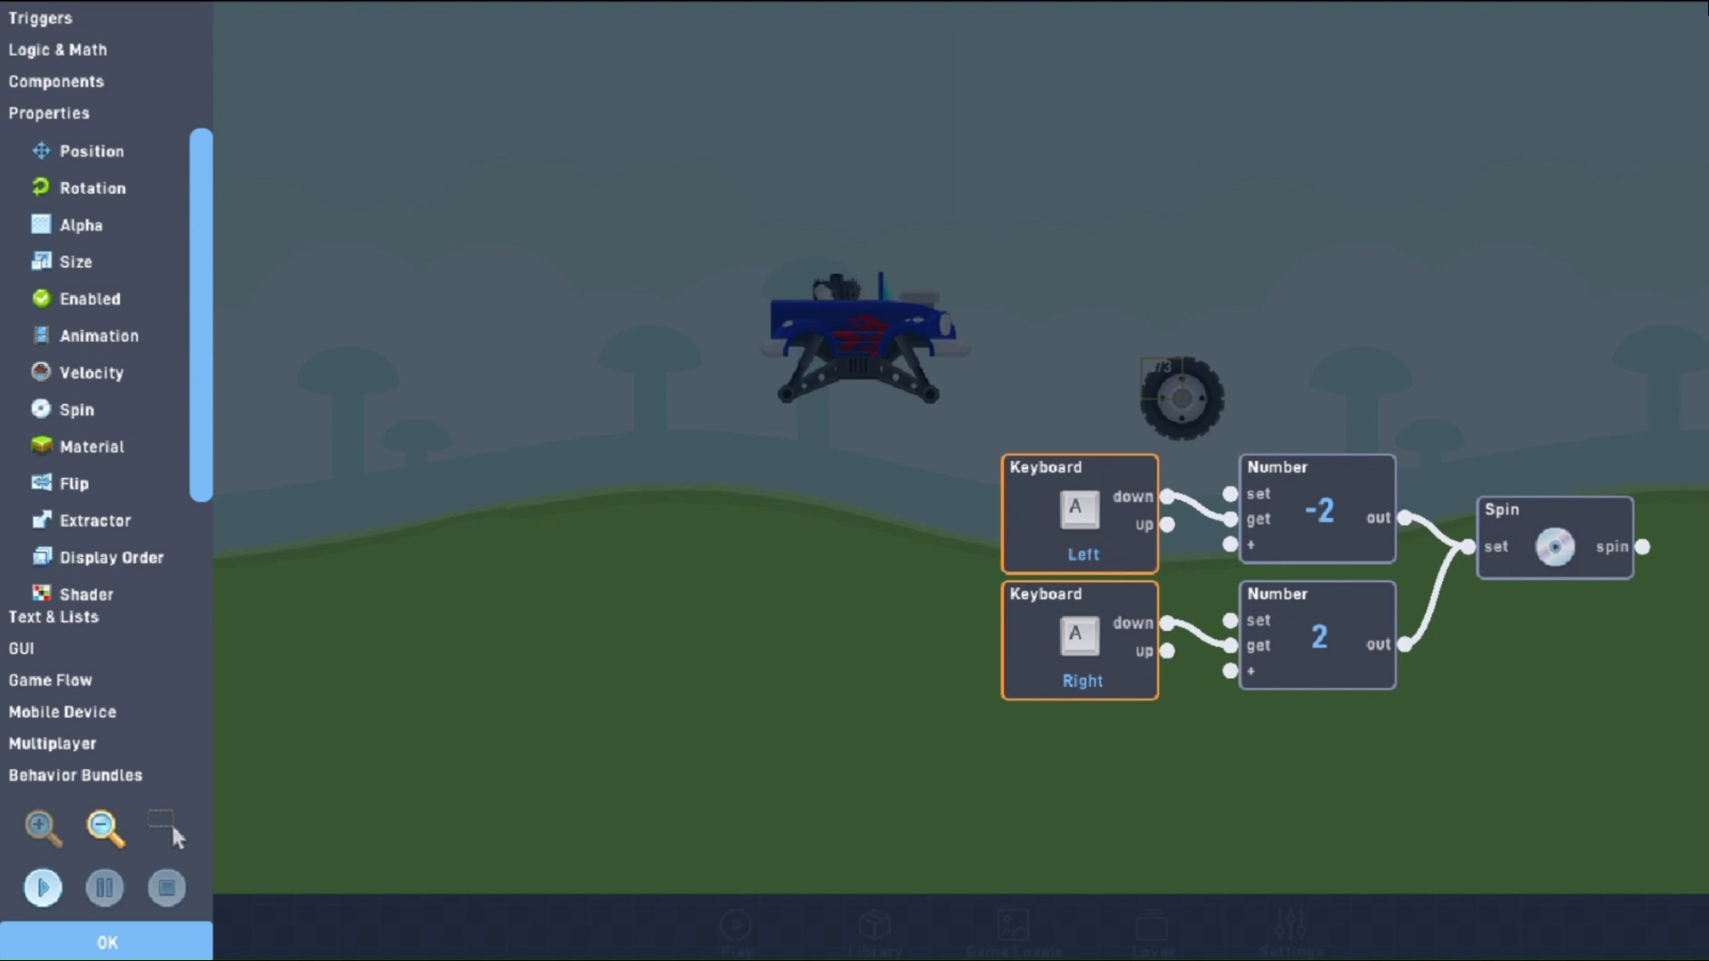
left_click(172, 945)
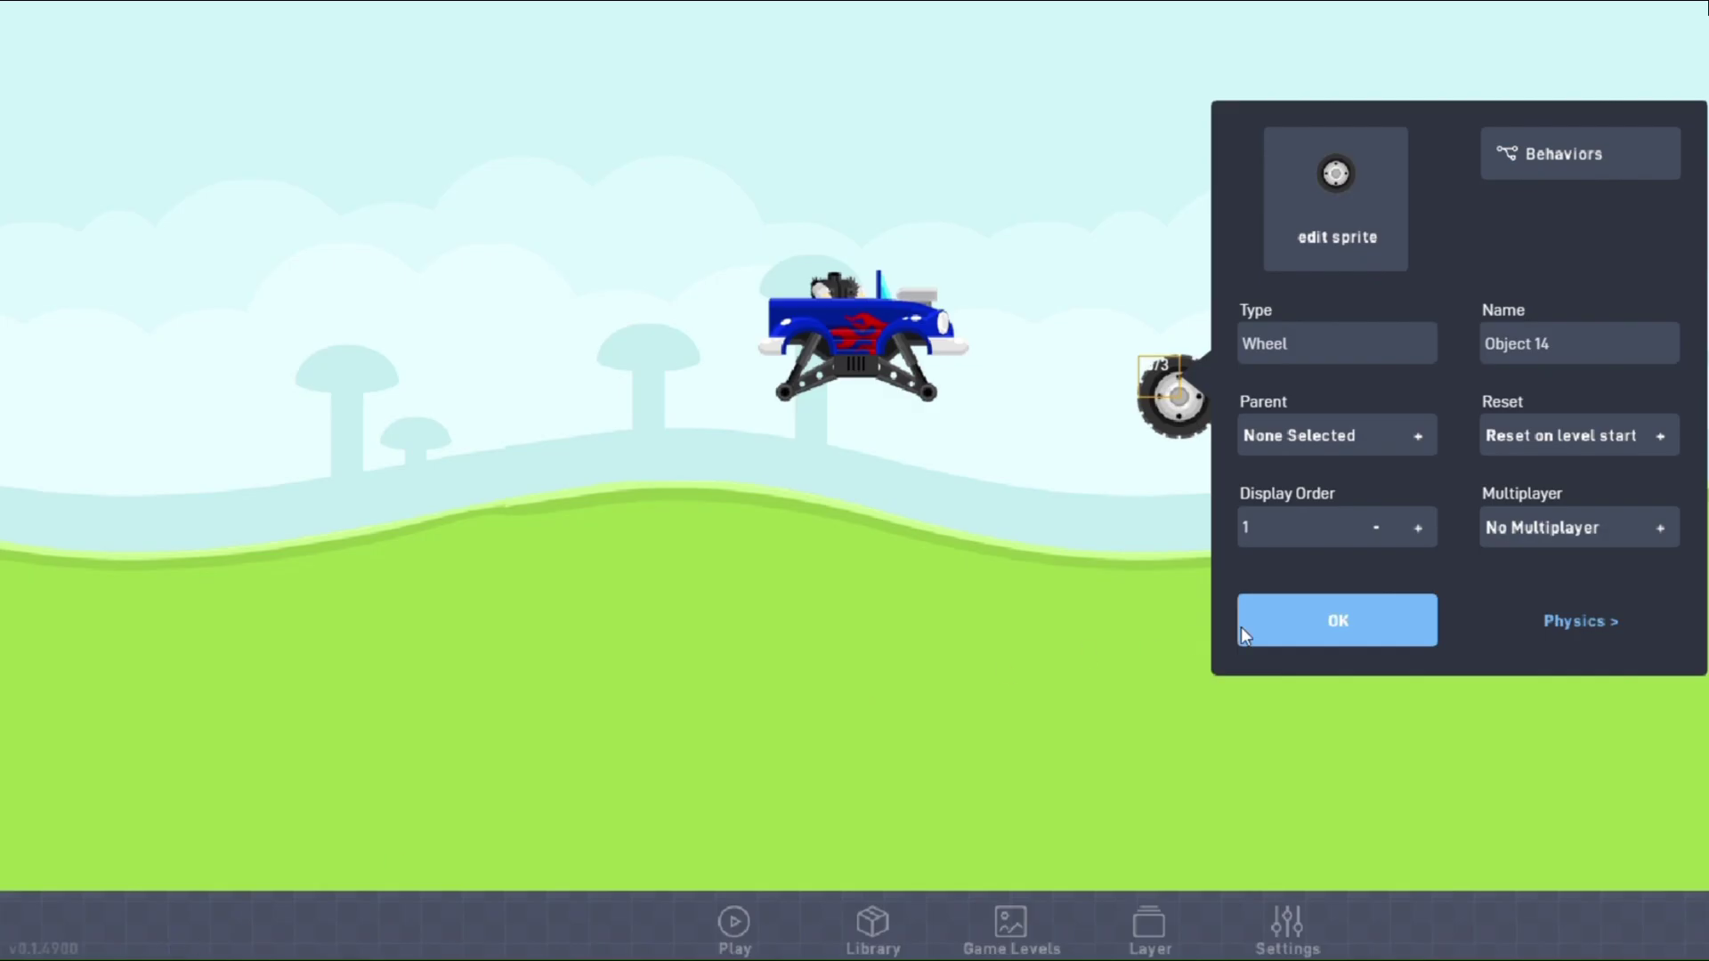
Create a Head object with a red-cap sprite in the players collision group.
left_click(1391, 605)
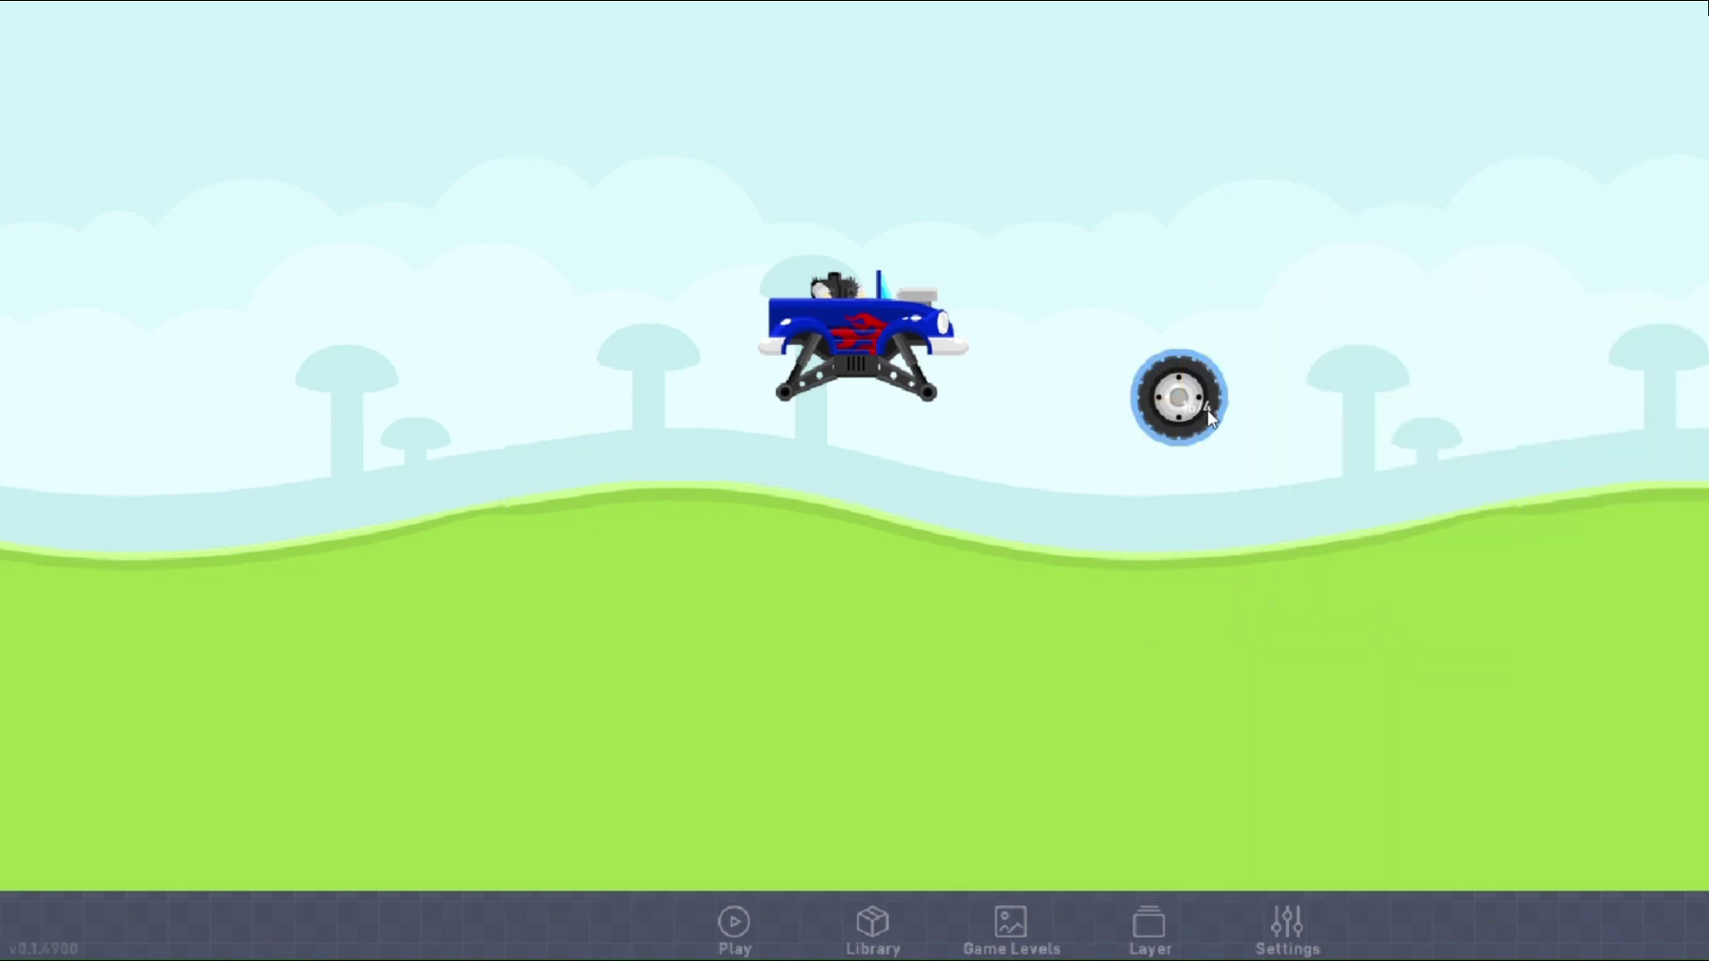
left_click(1202, 347)
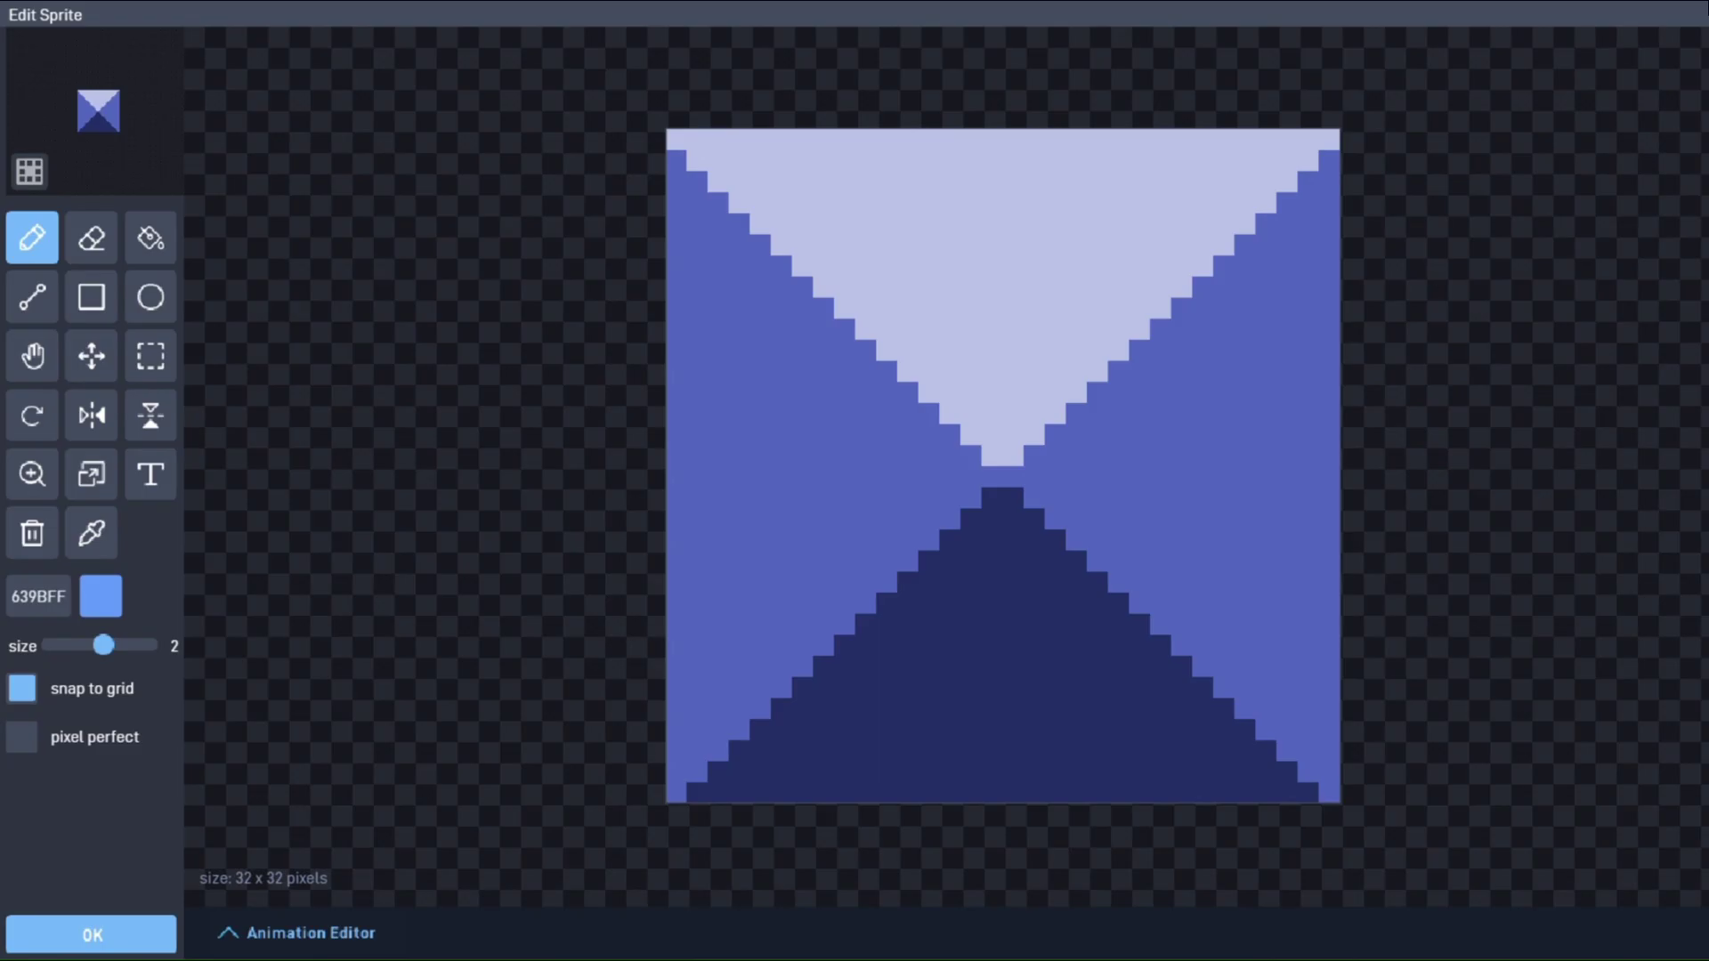
left_click(1626, 125)
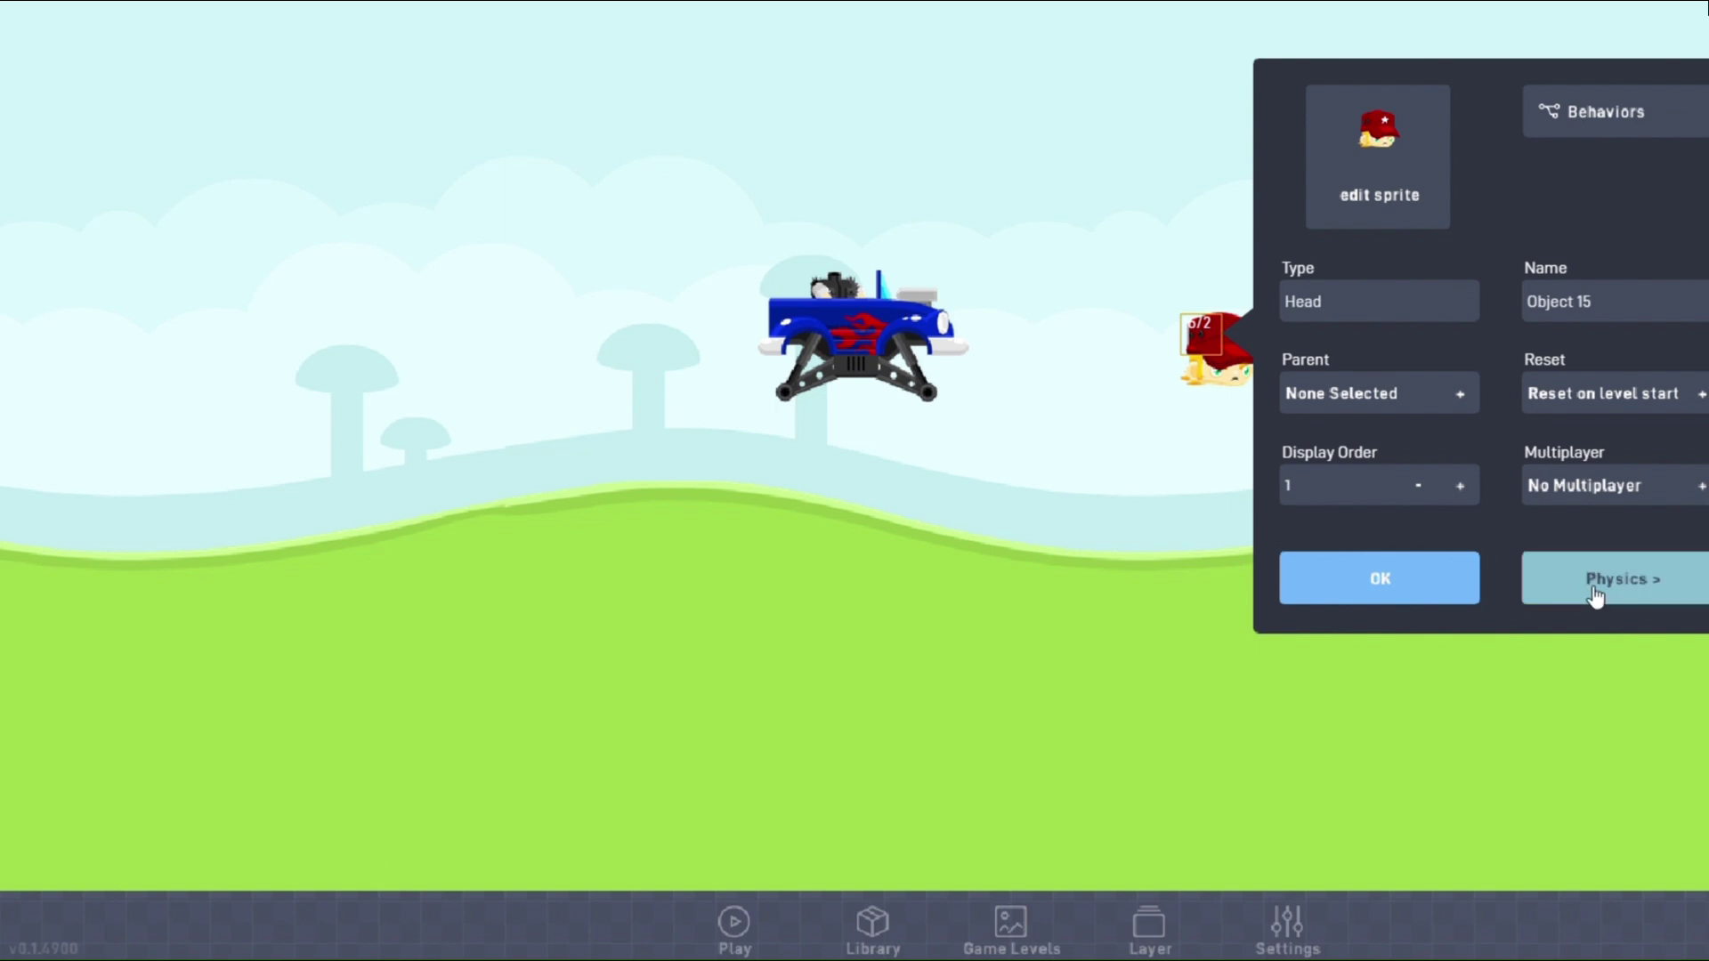
left_click(1595, 592)
left_click(1584, 394)
left_click(1540, 481)
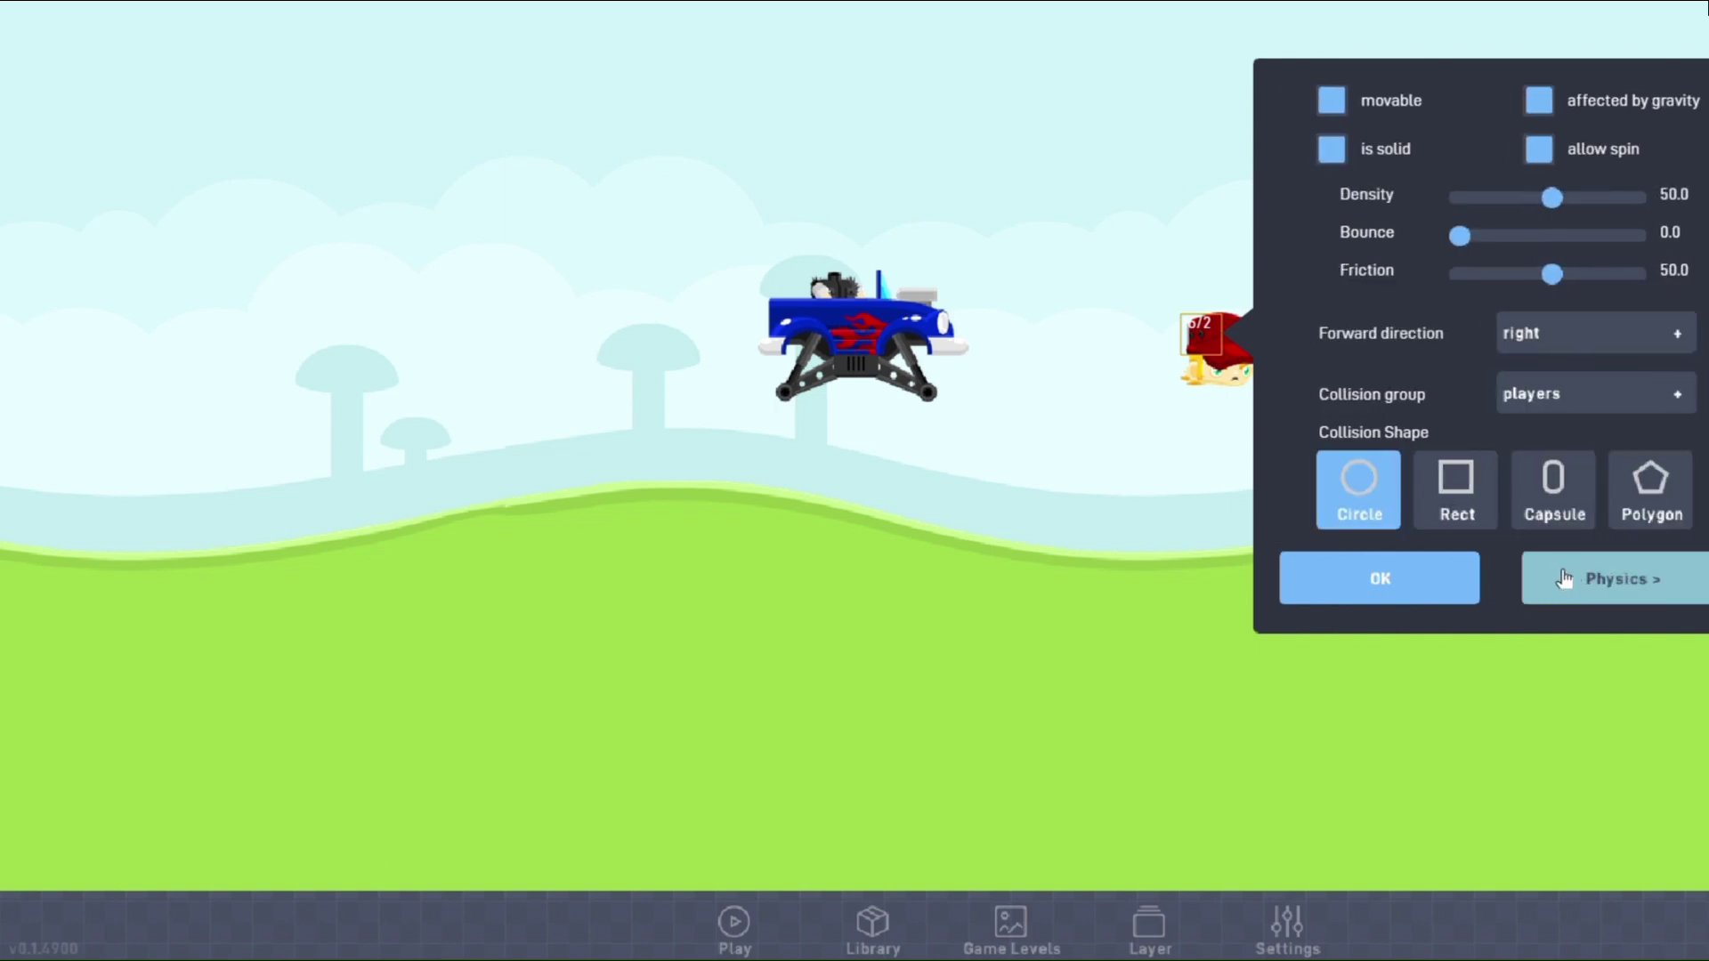
left_click(1621, 579)
Add a Camera behavior to the Head.
left_click(1584, 109)
left_click(53, 551)
left_click_drag(89, 523, 1073, 496)
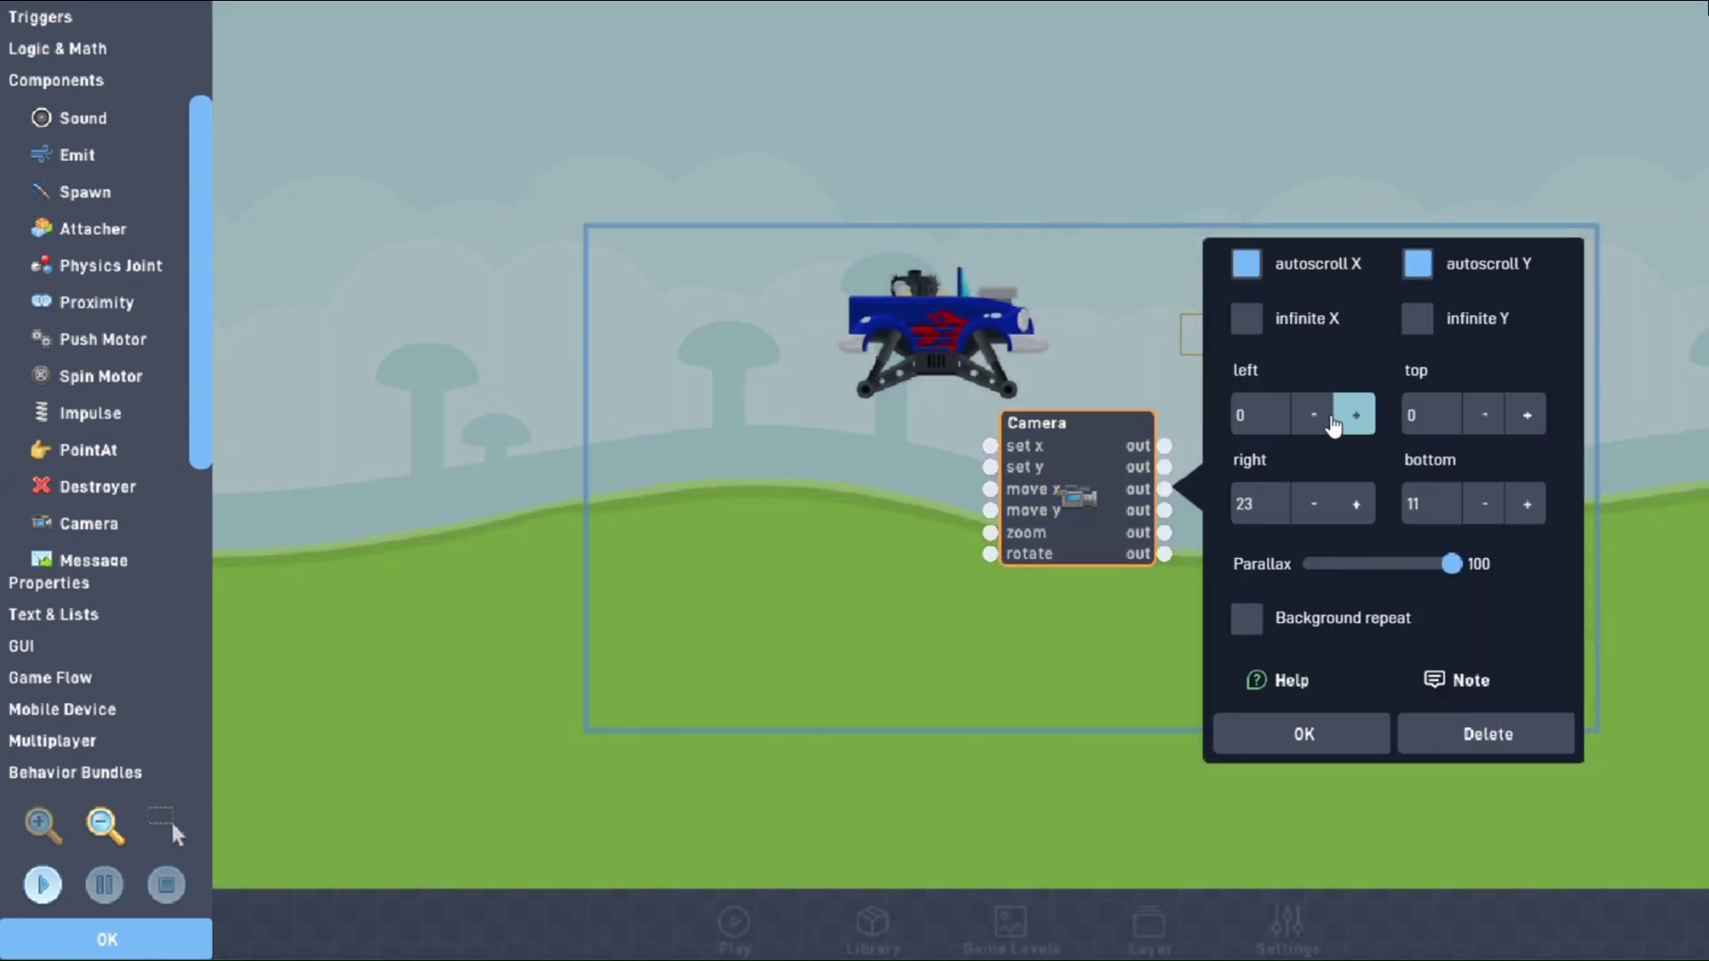
Set the camera's left bound to -10 and right bound to 47, and confirm.
left_click(1312, 417)
left_click(1312, 416)
left_click(1311, 417)
left_click(1312, 417)
left_click(1311, 417)
left_click(1312, 416)
left_click(1312, 416)
left_click(1311, 416)
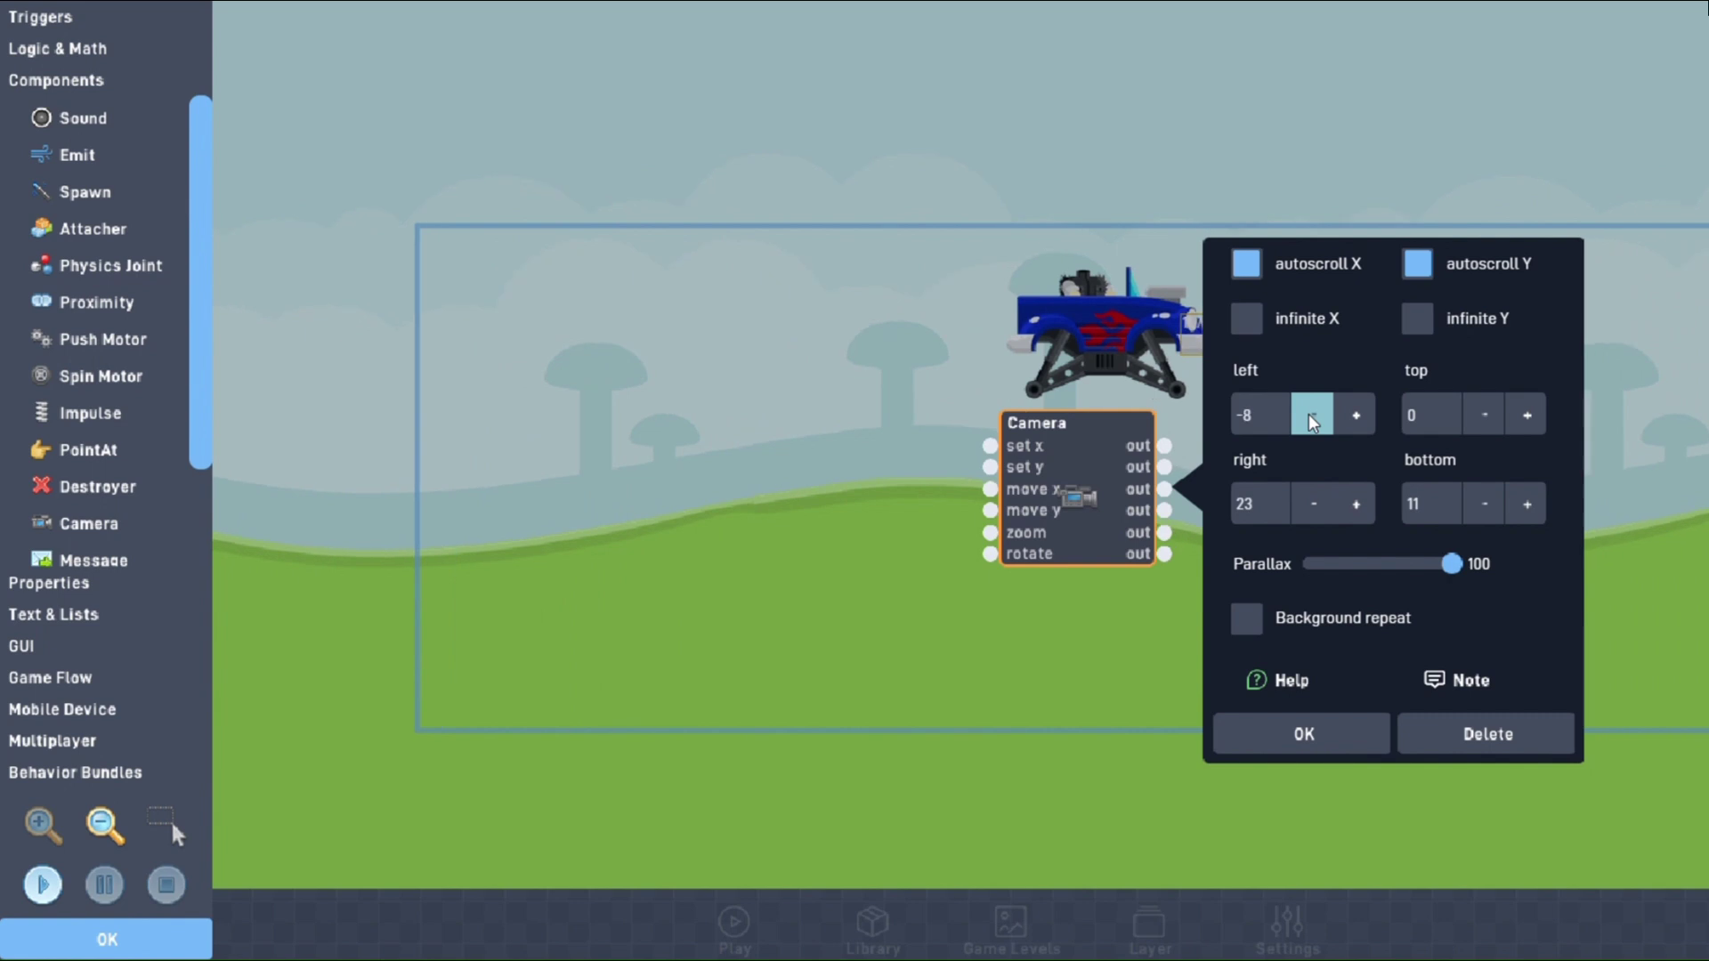
left_click(1312, 416)
left_click(1312, 415)
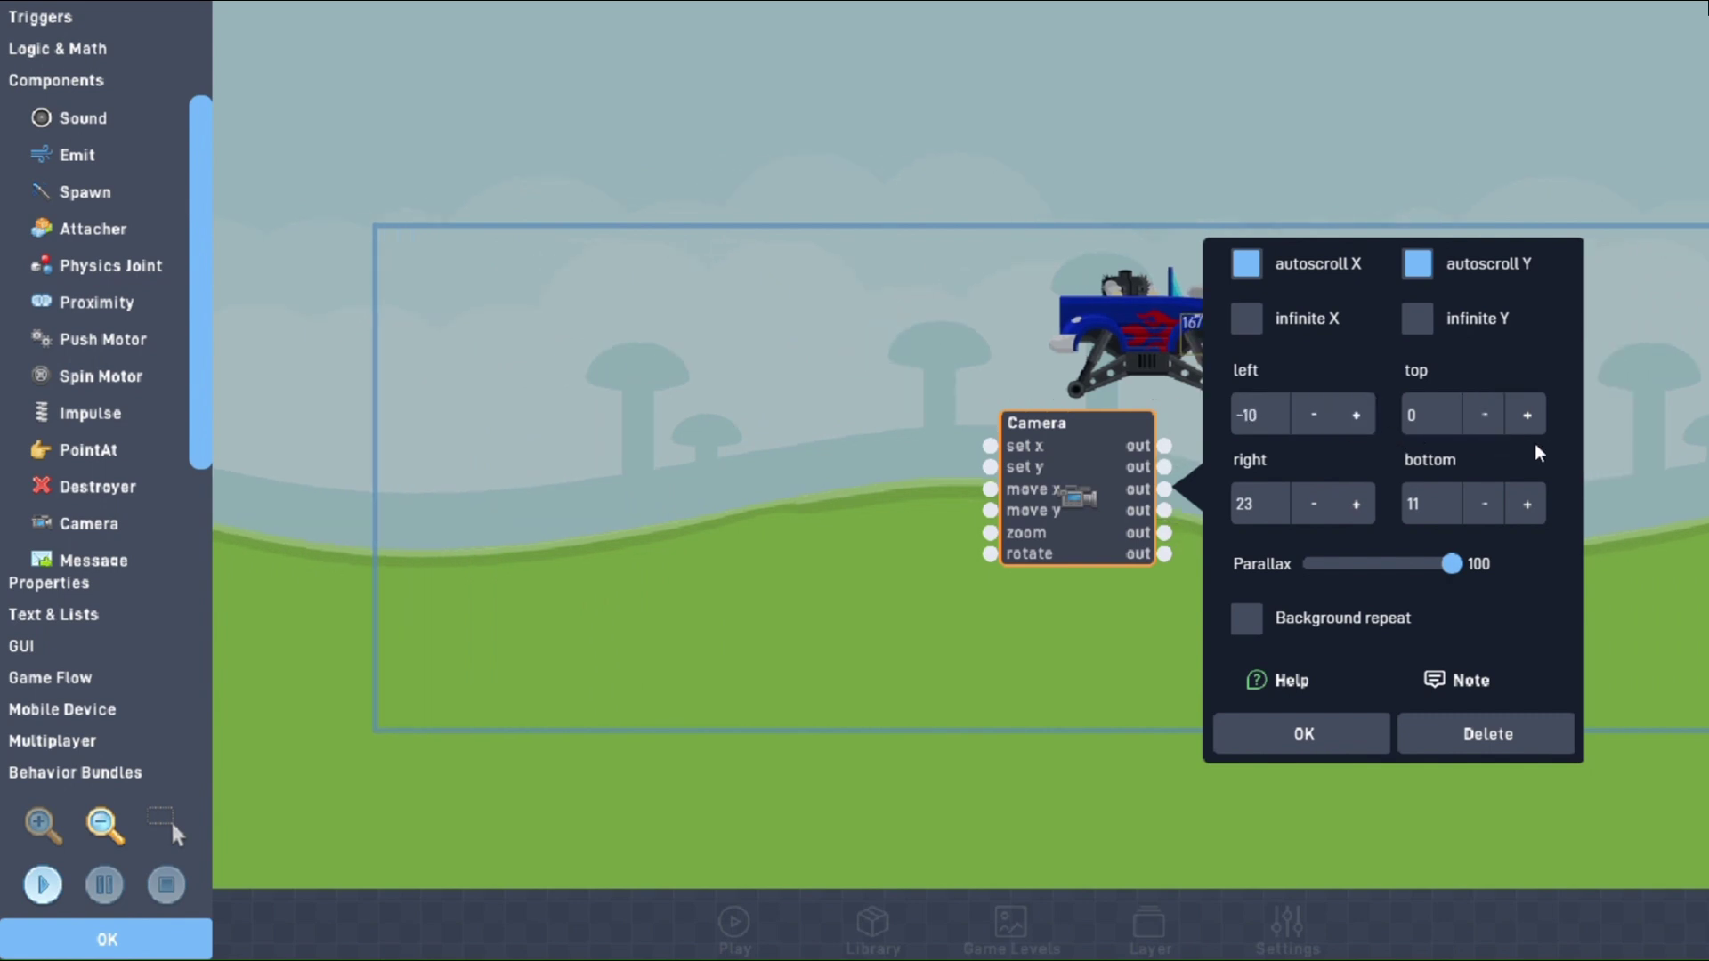
left_click(1354, 504)
left_click(1355, 504)
left_click(1354, 503)
left_click(1355, 503)
left_click(1354, 504)
left_click(1354, 503)
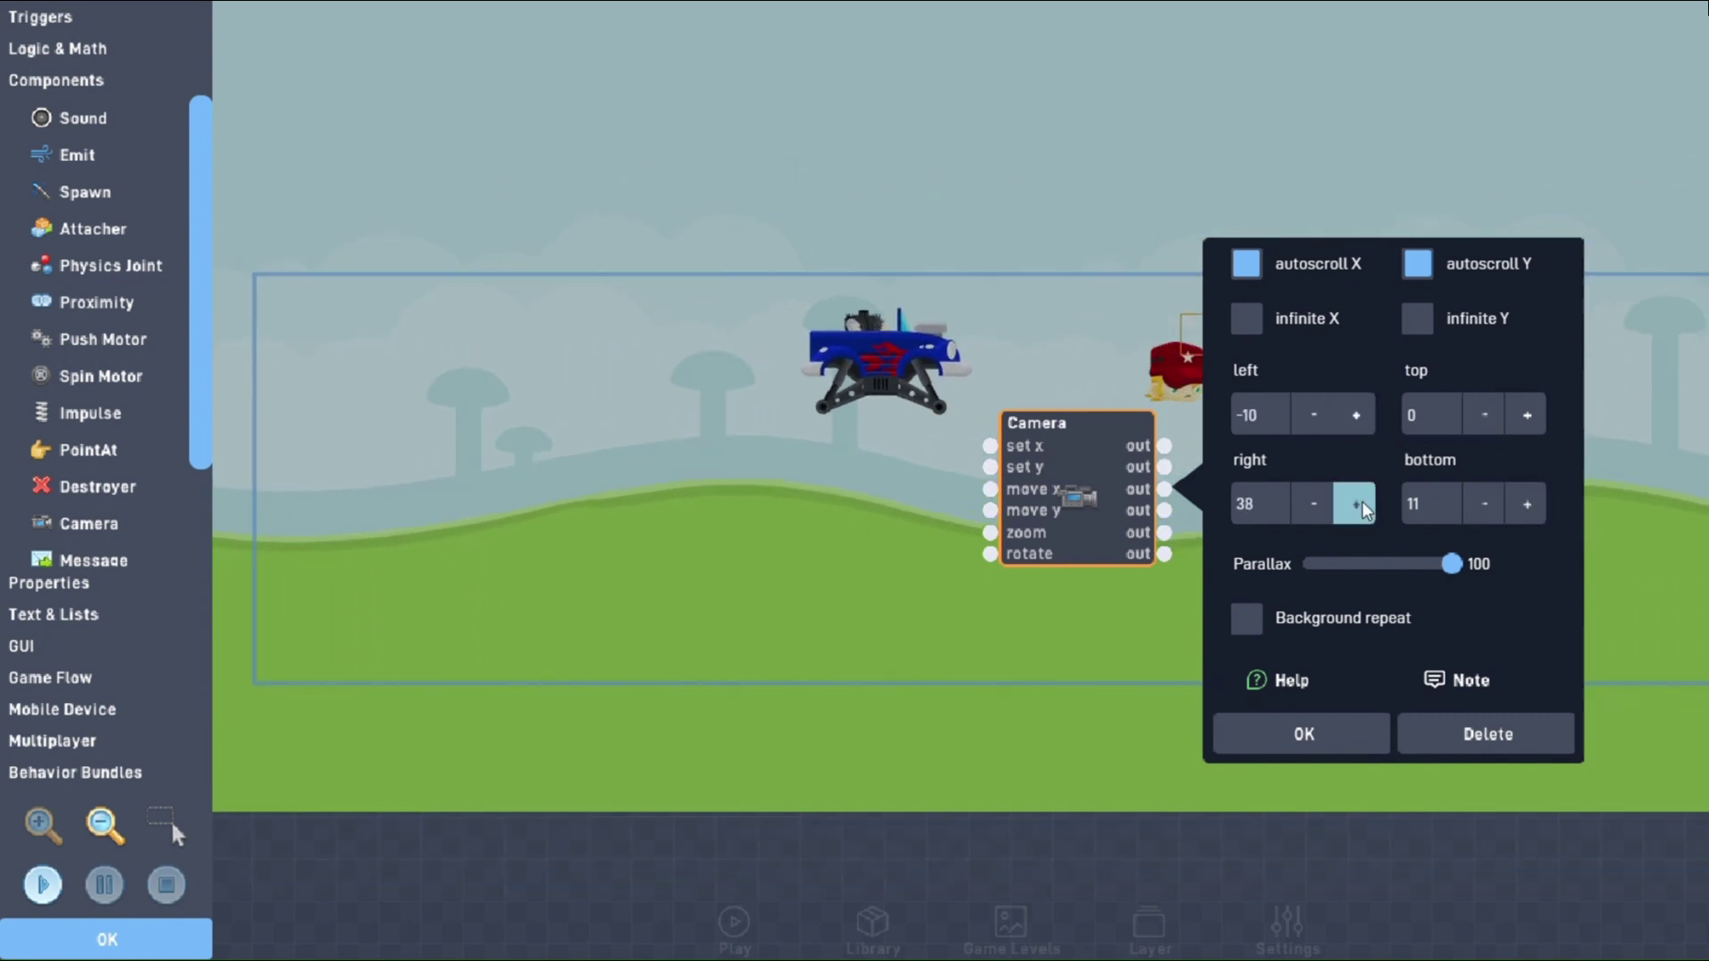
left_click(1355, 503)
left_click(1354, 503)
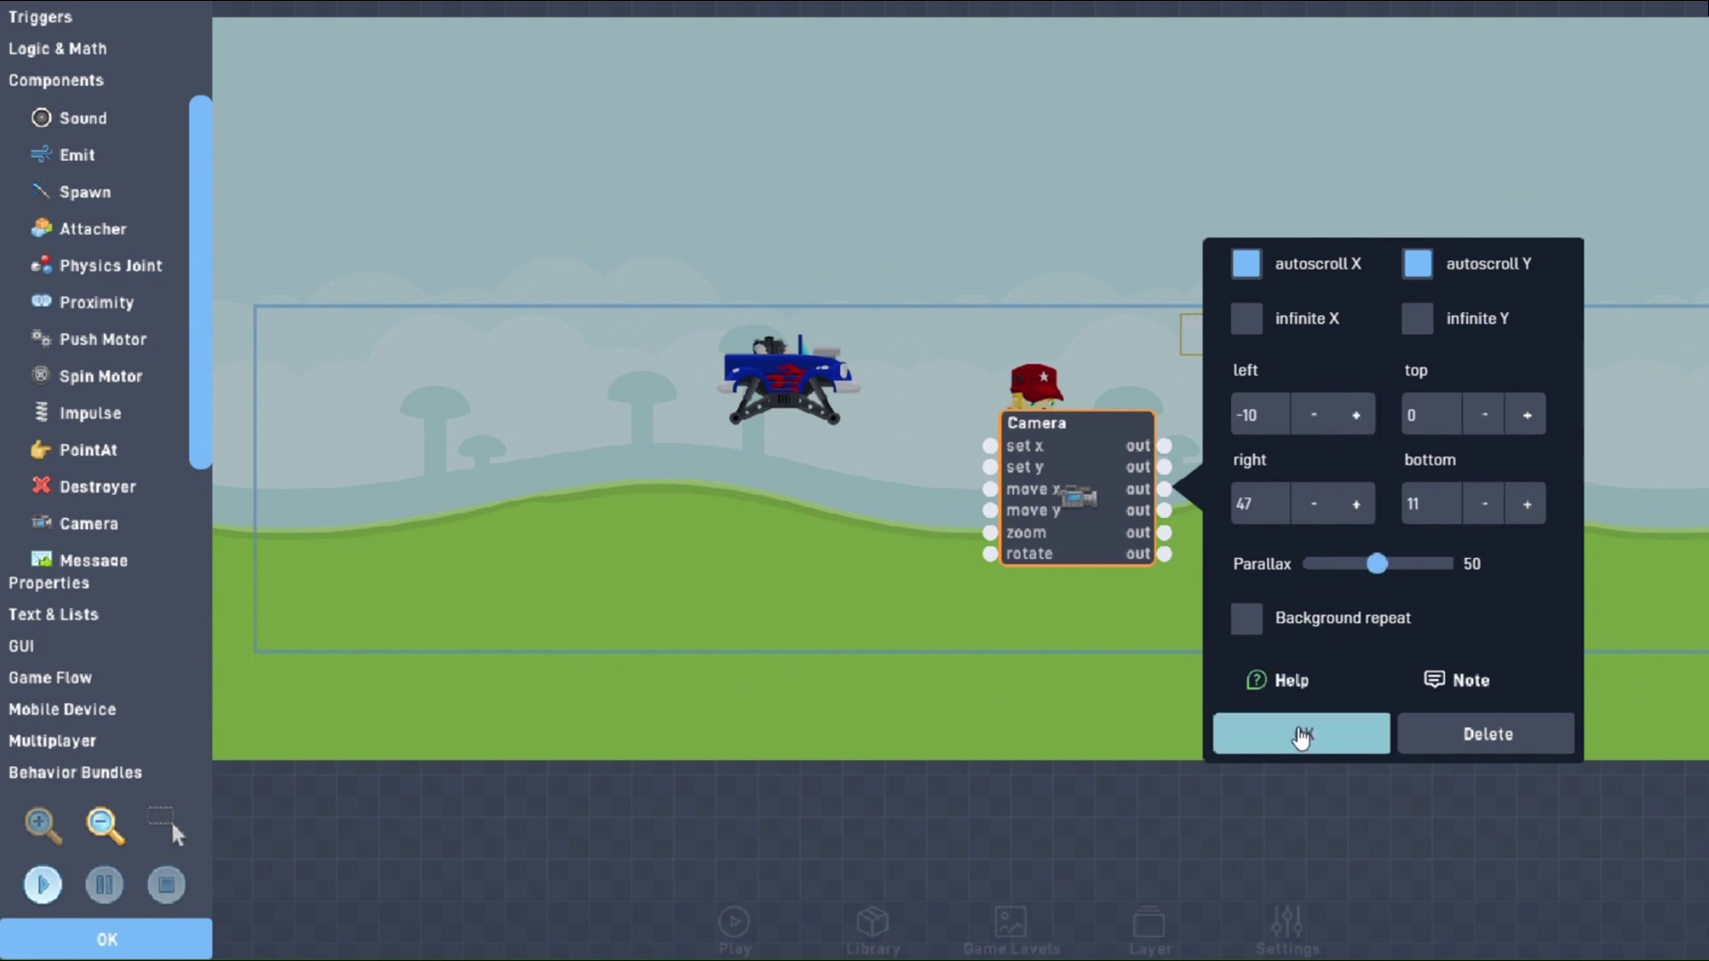
left_click(1301, 735)
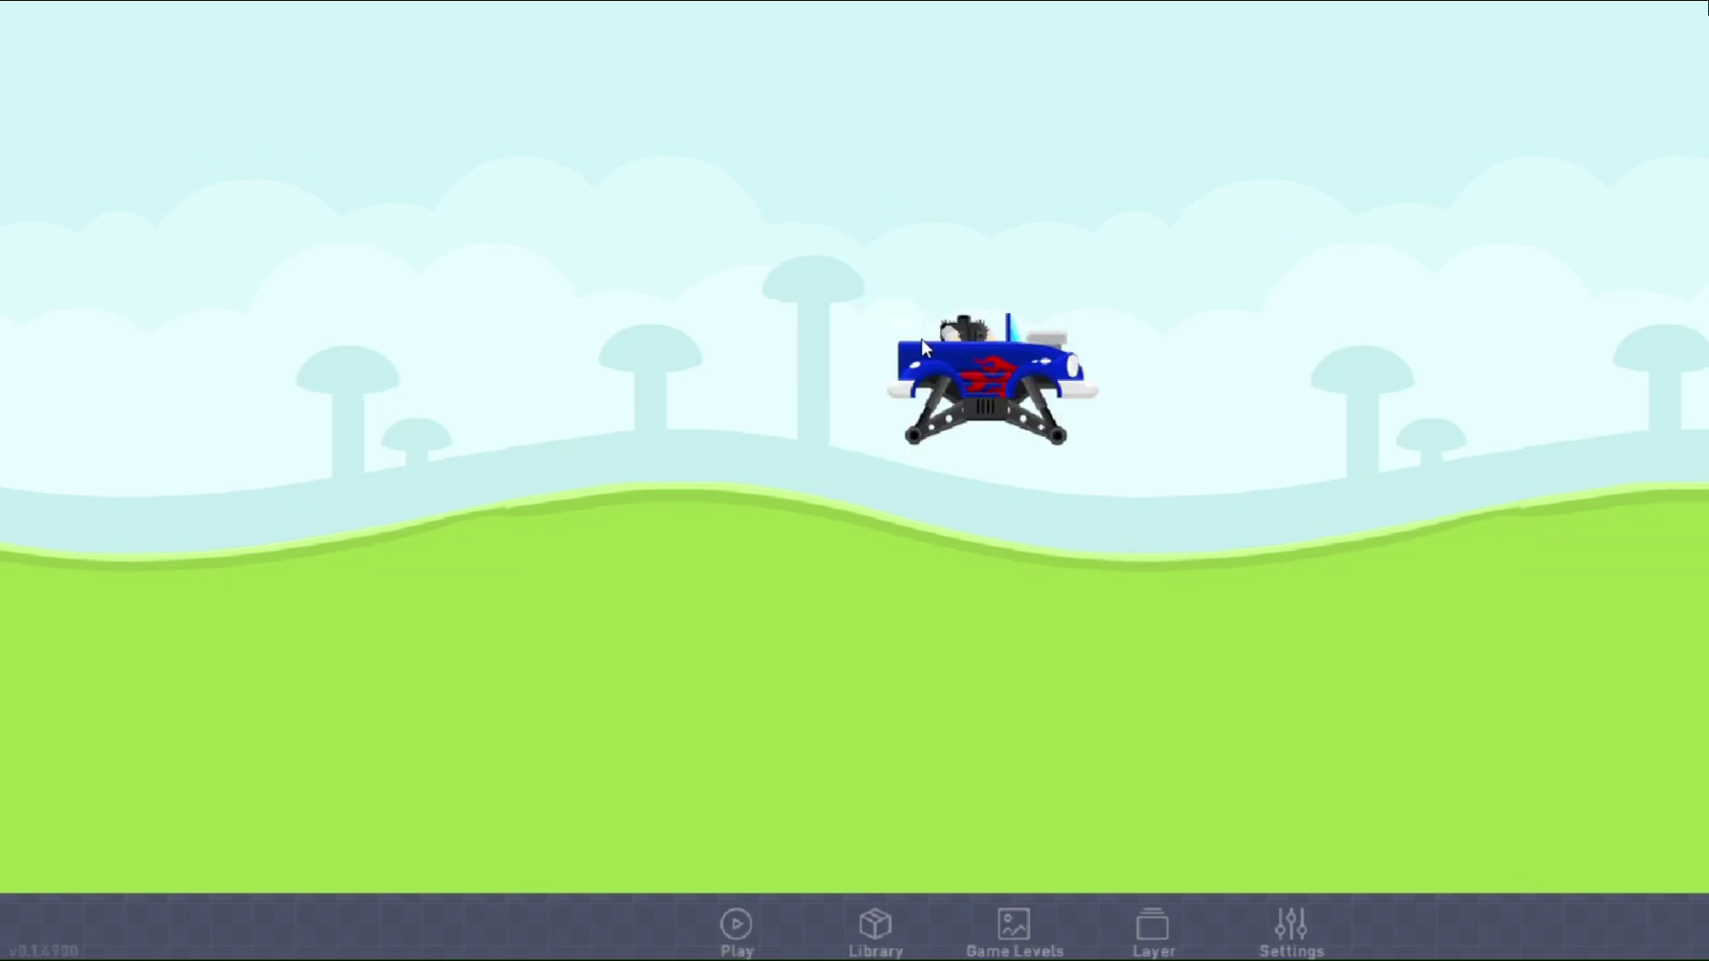
Add a Once trigger and a Physics Joint in the truck's behaviours.
left_click(921, 339)
left_click(970, 356)
left_click(997, 347)
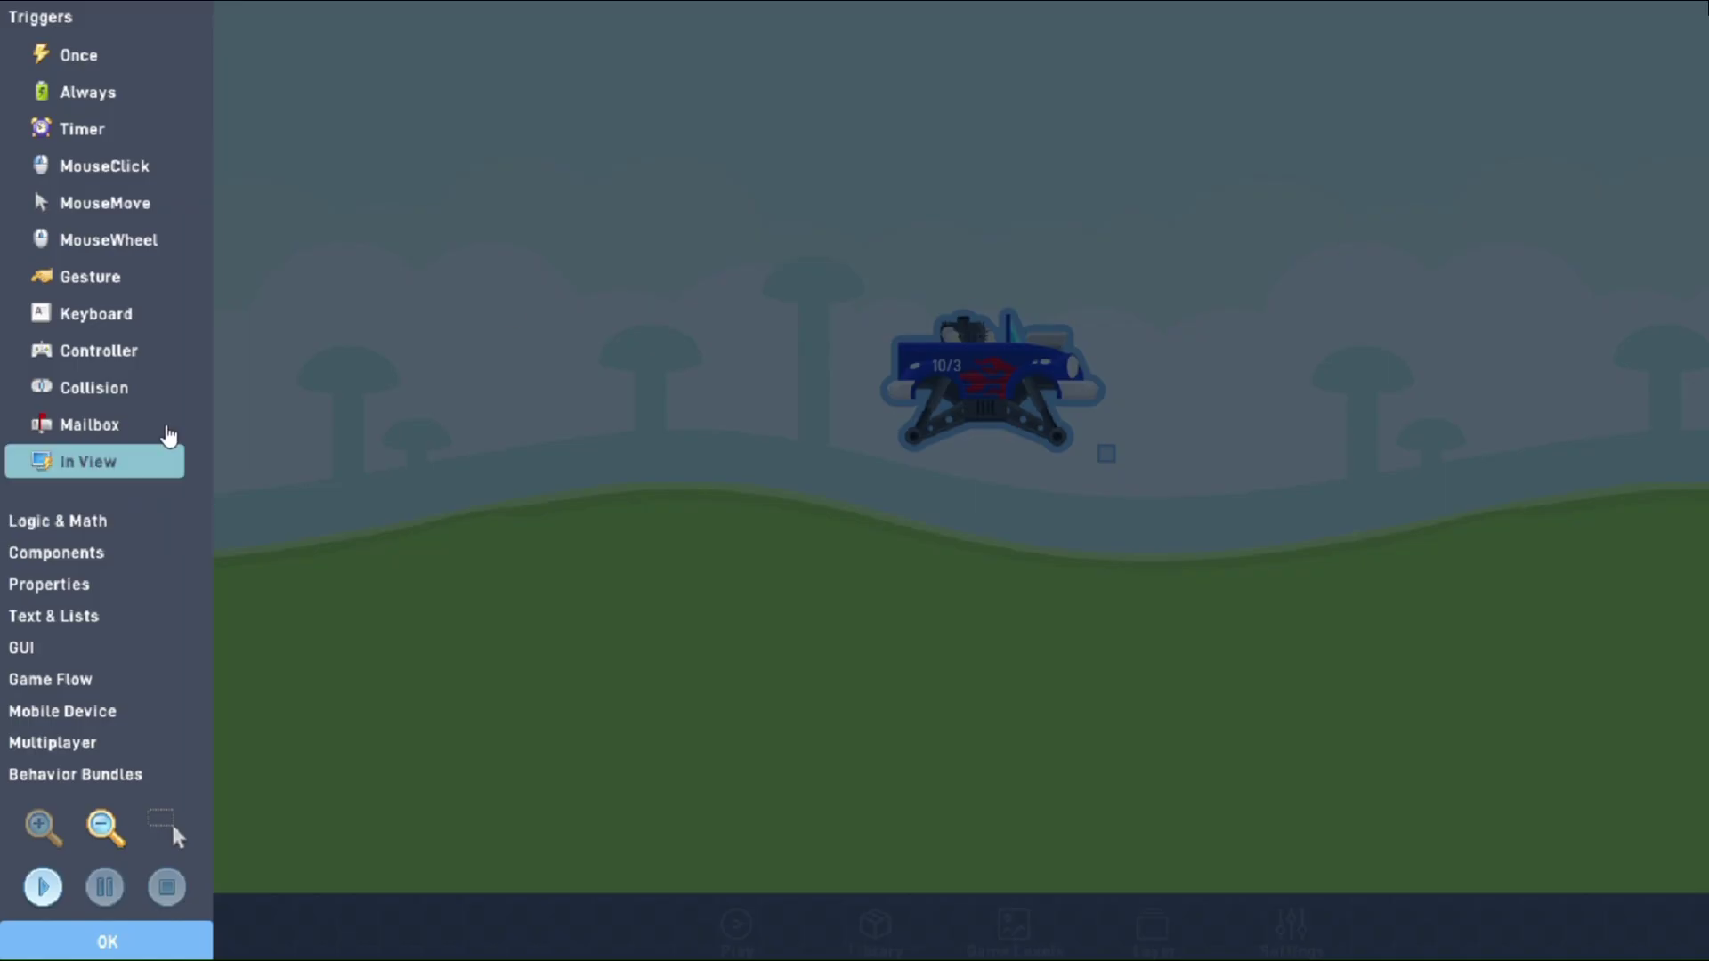
left_click(85, 550)
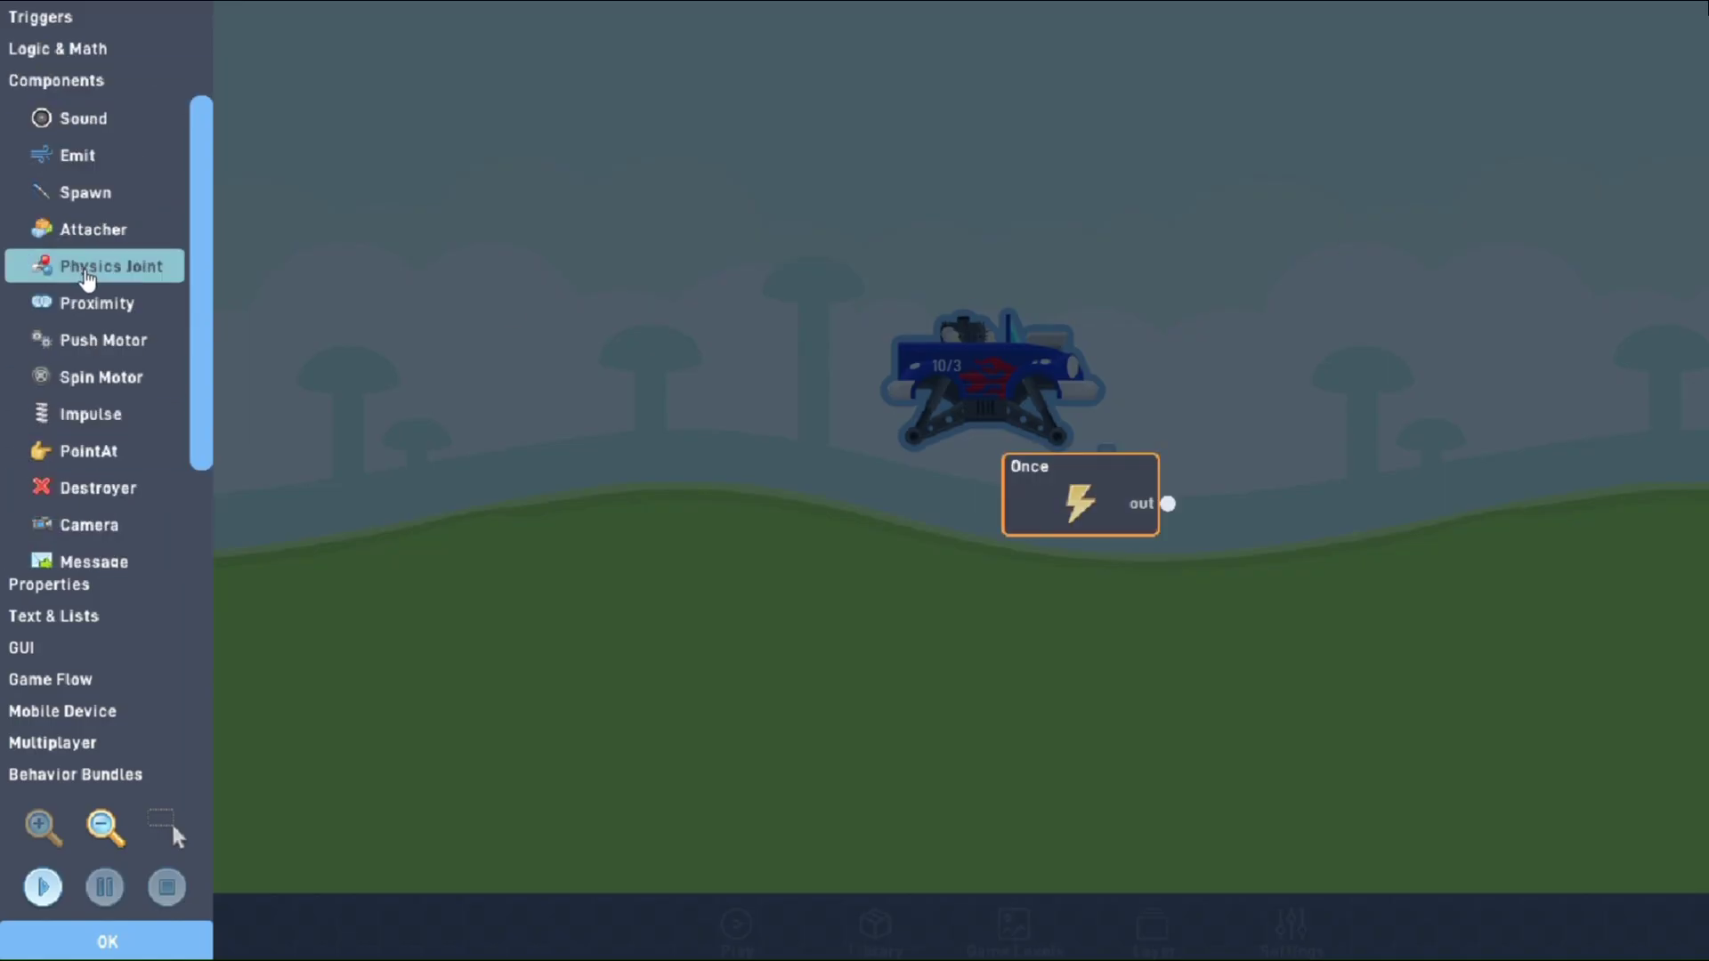
left_click(84, 283)
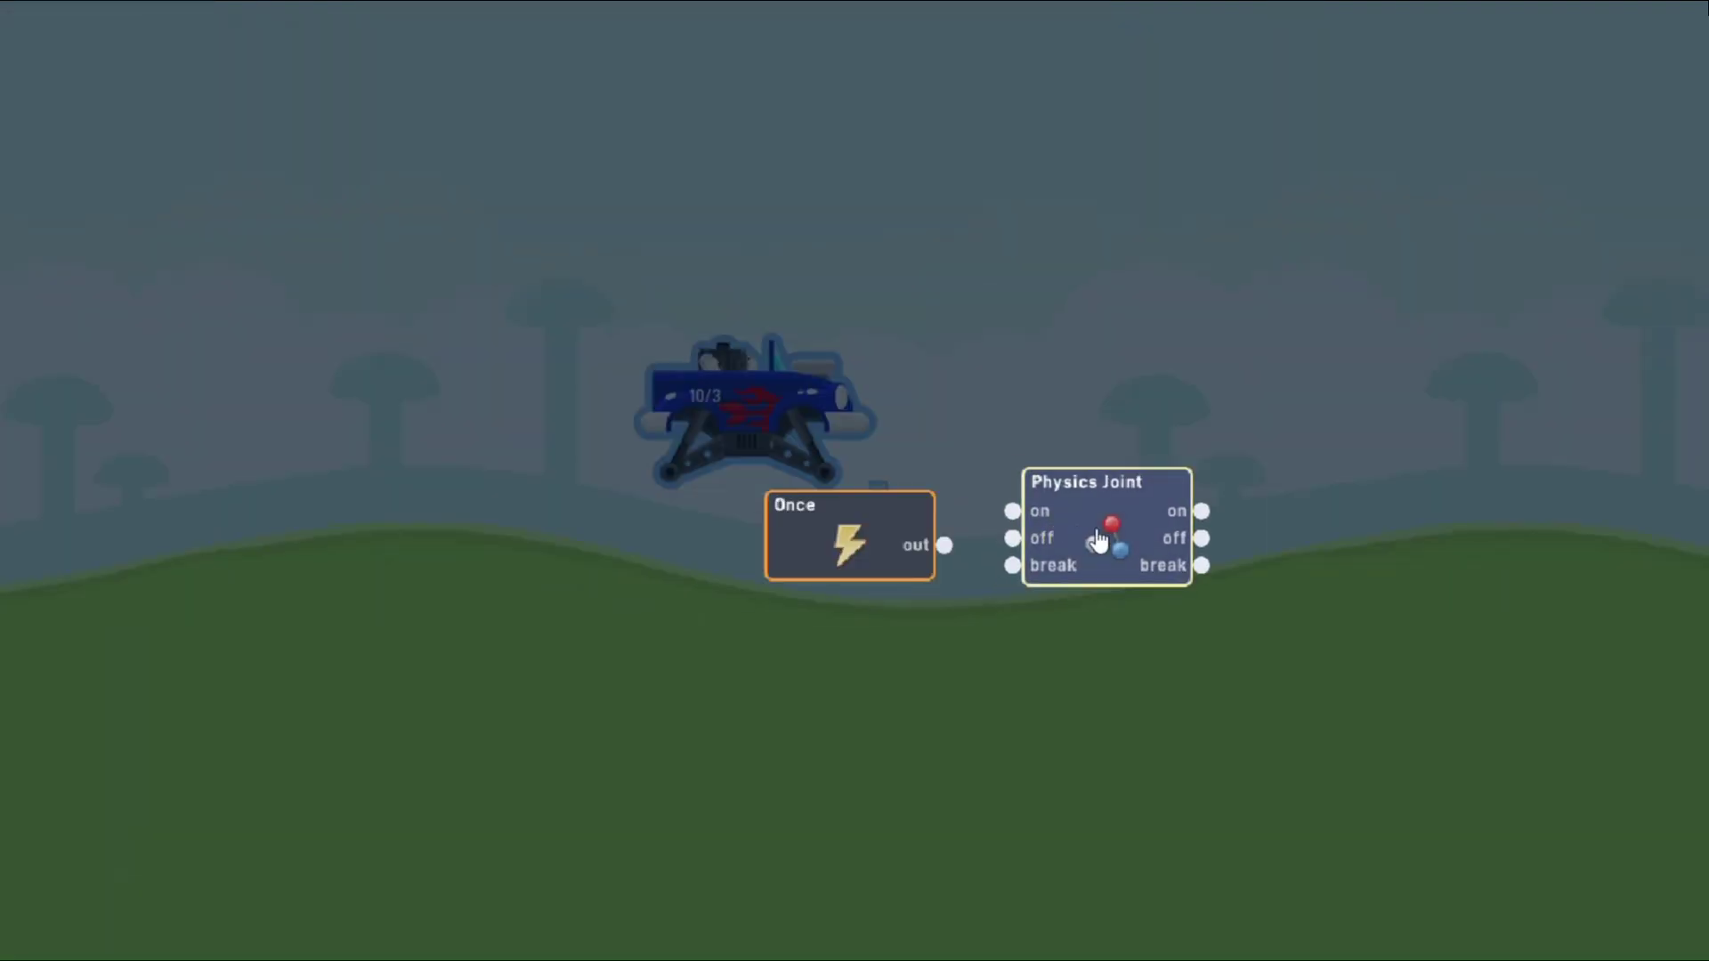
Make the Physics Joint a Welded Connection joining the Head.
left_click(1100, 536)
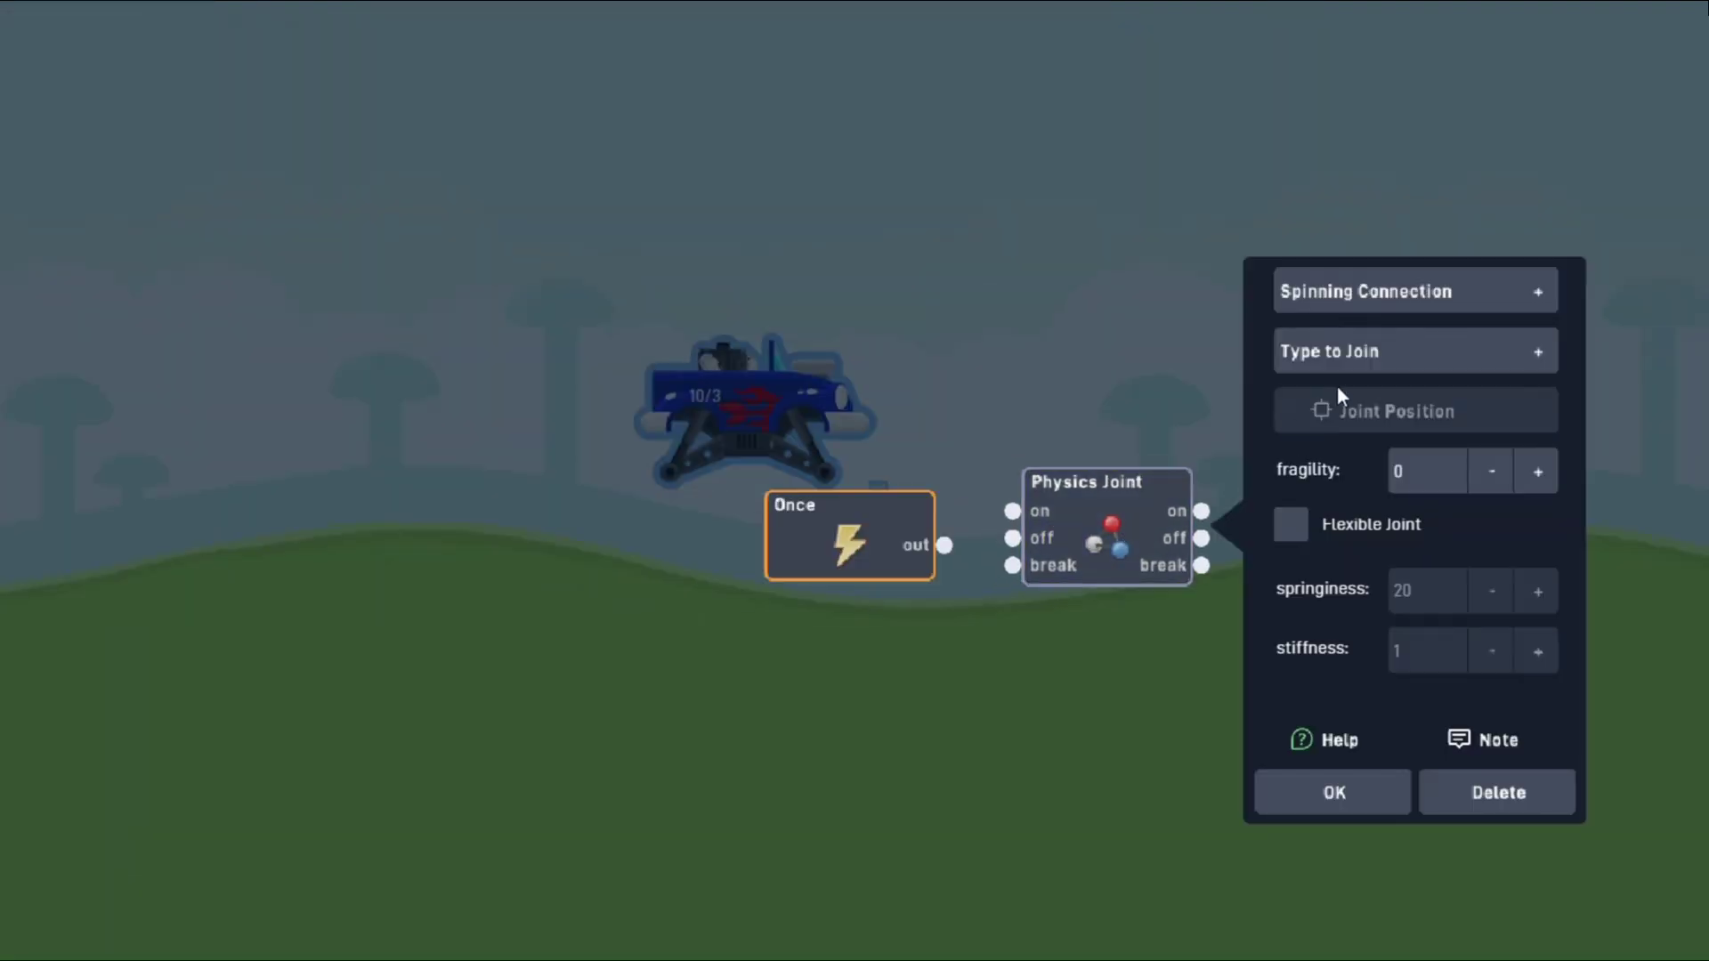
left_click(1386, 308)
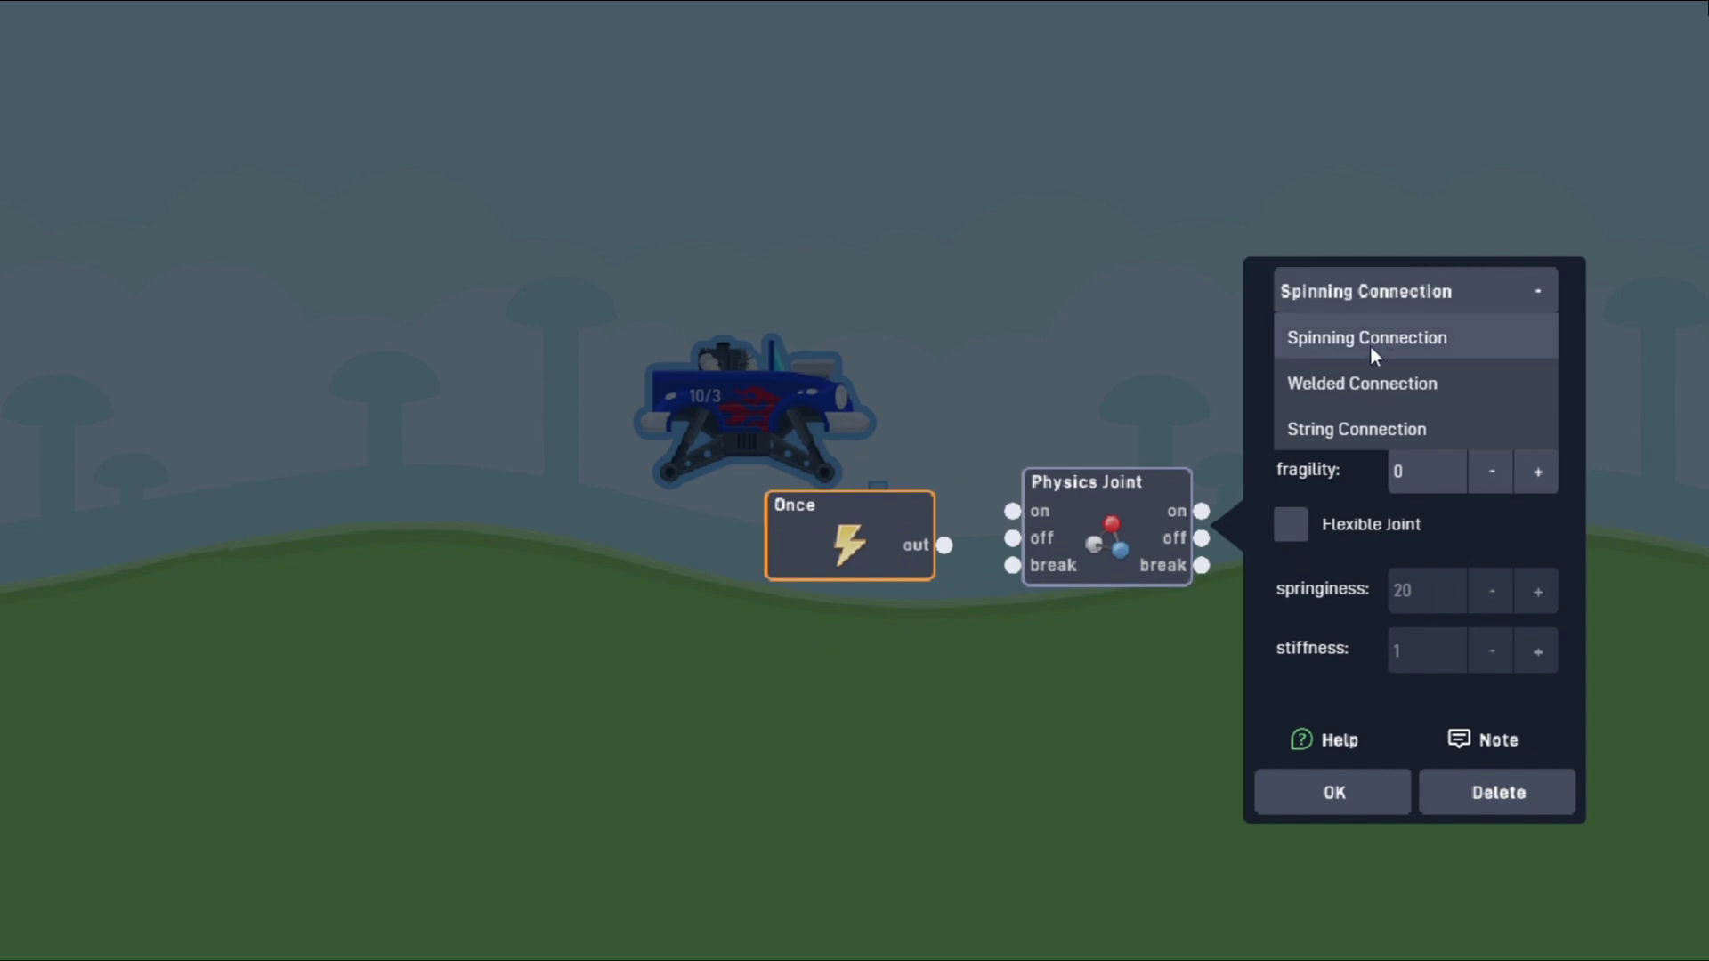
left_click(1345, 381)
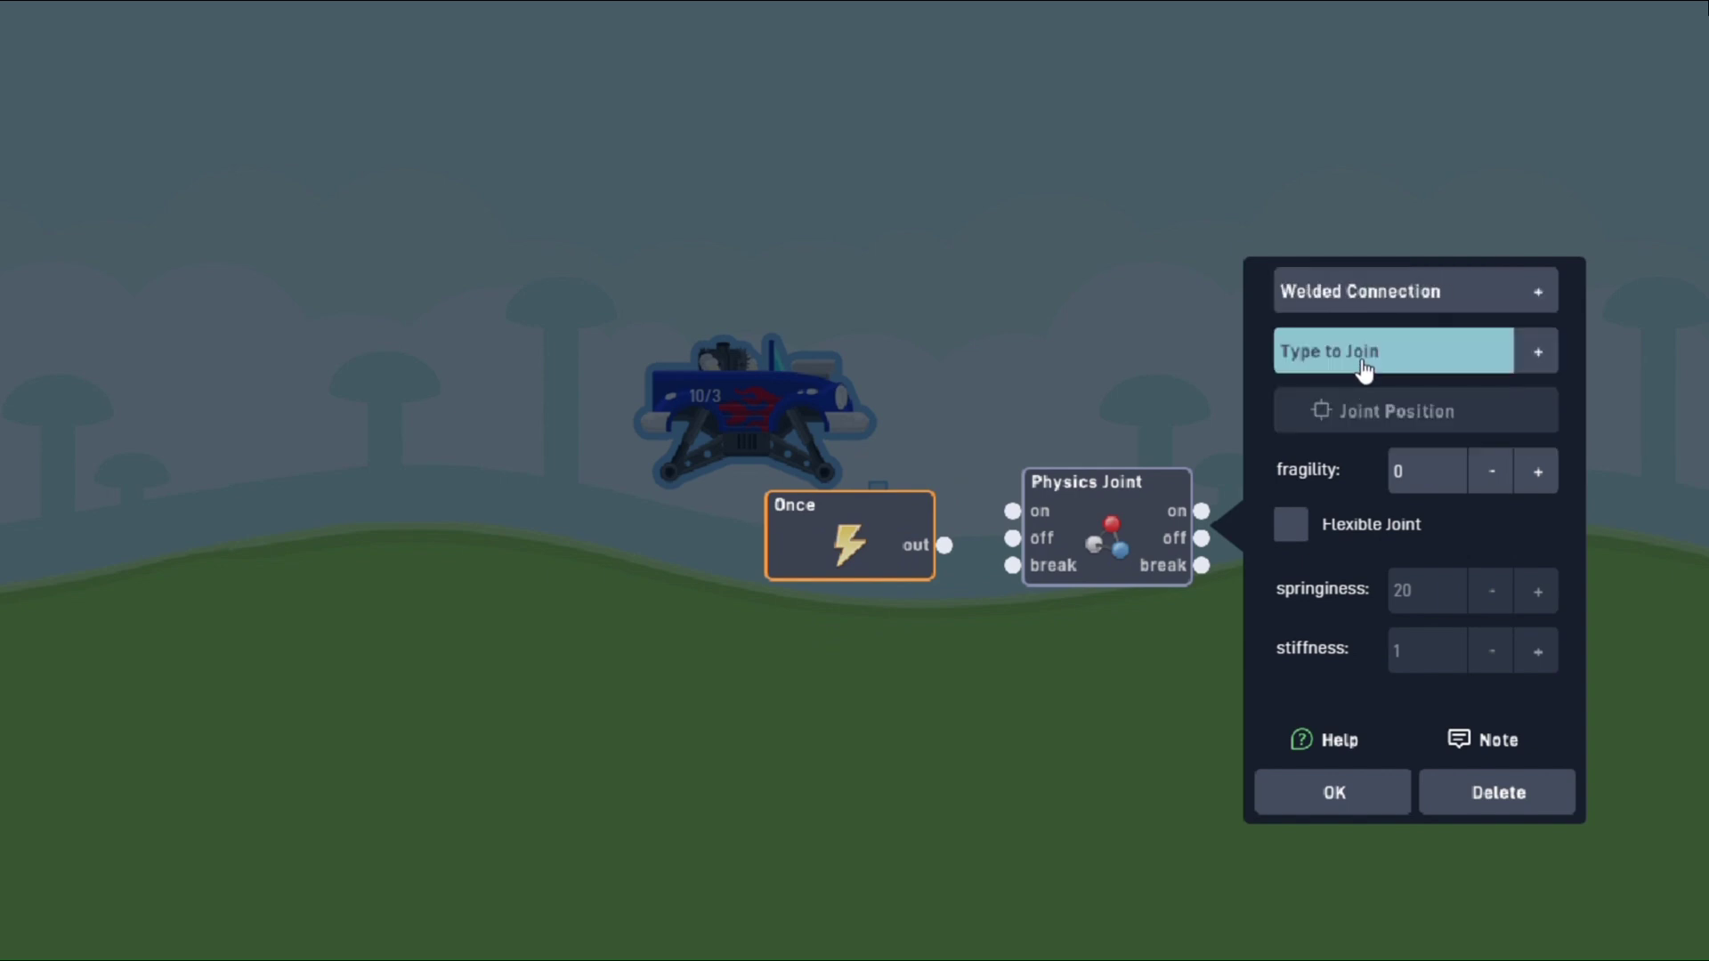
left_click(1370, 363)
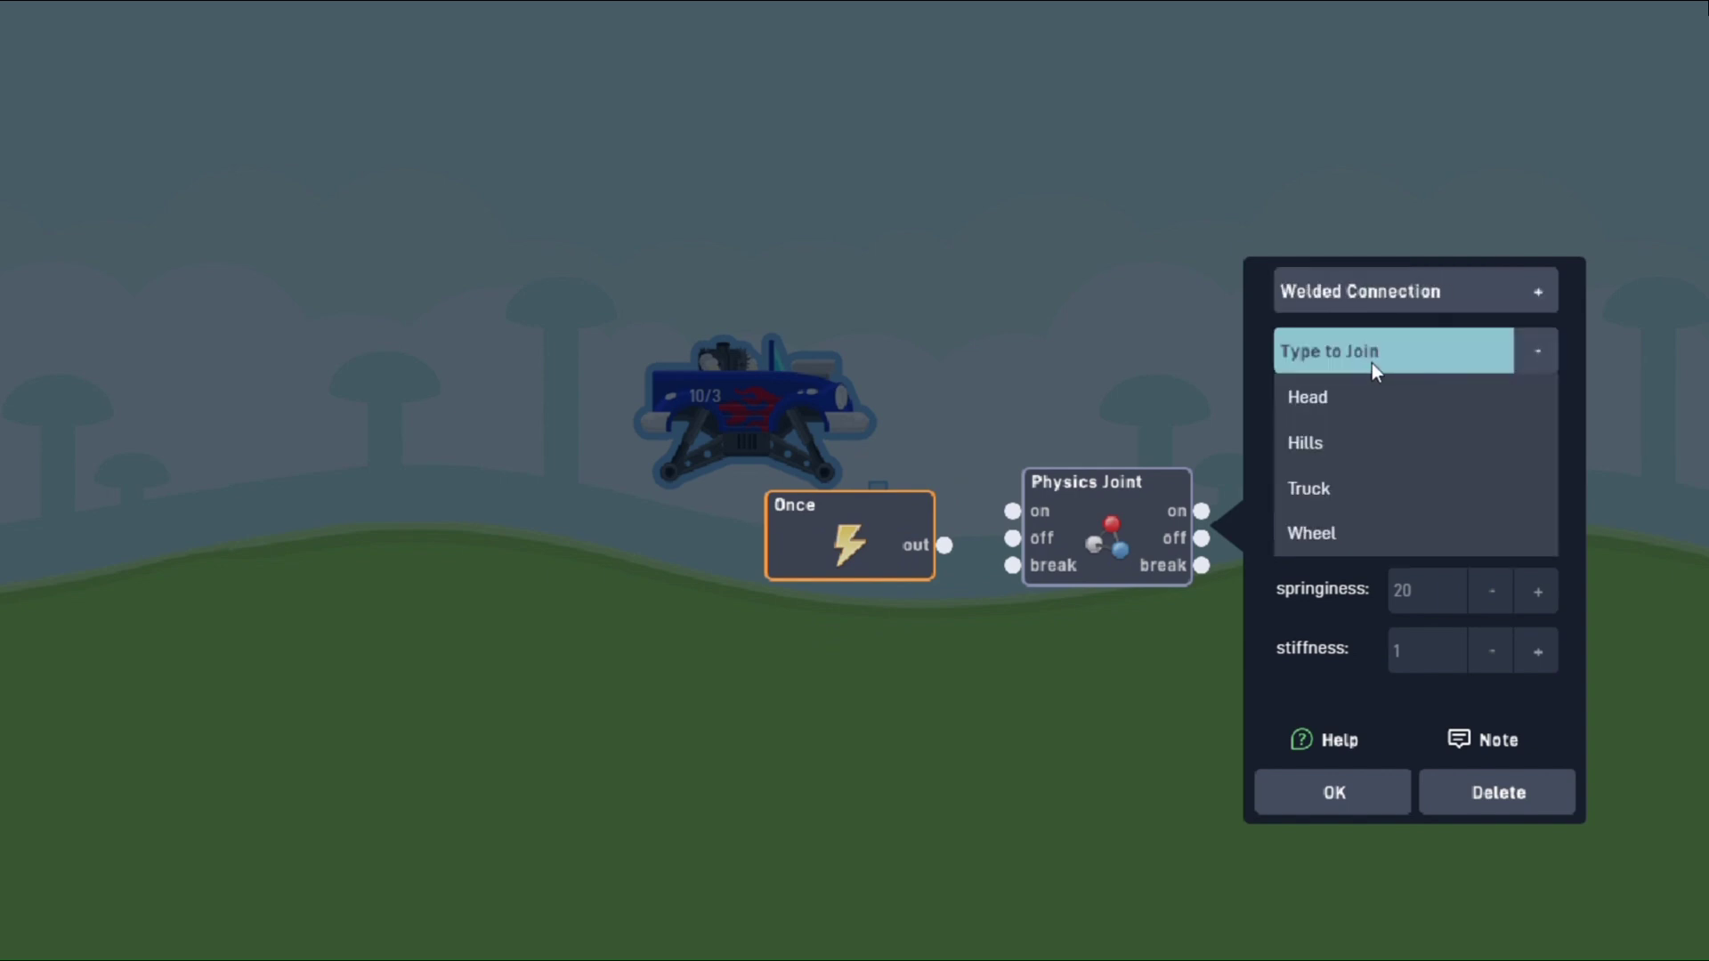
left_click(1349, 402)
Place the Head's joint position on the driver and make the joint flexible.
left_click(1391, 428)
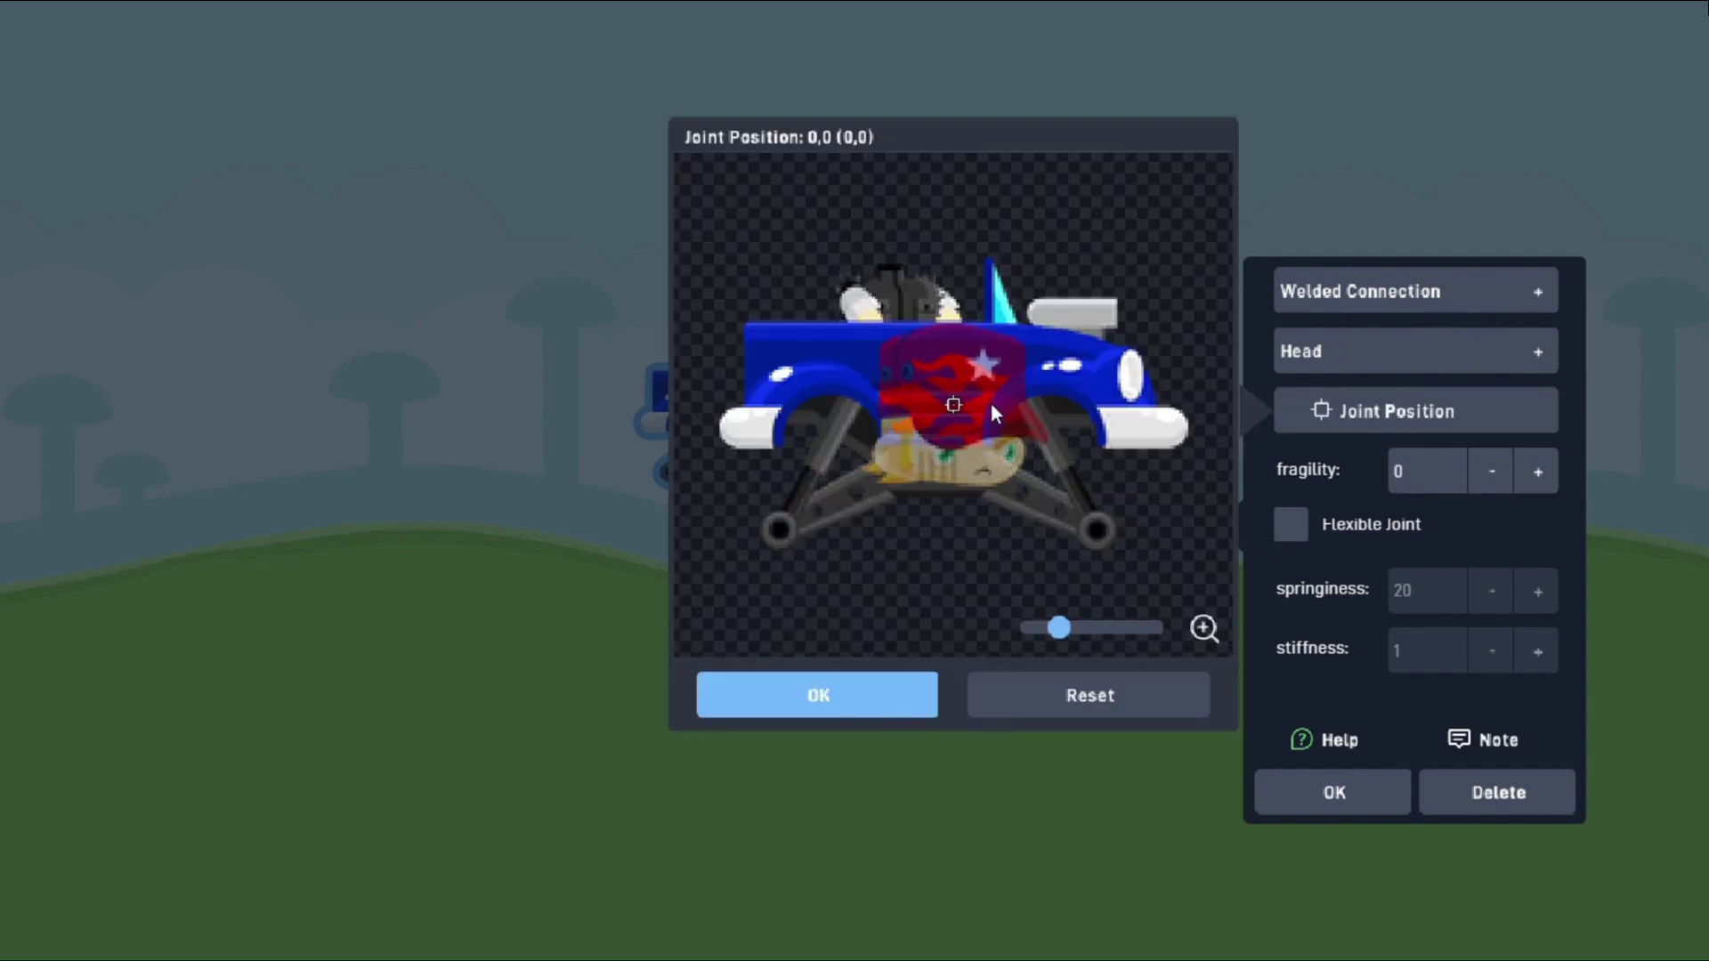
left_click_drag(926, 267, 886, 213)
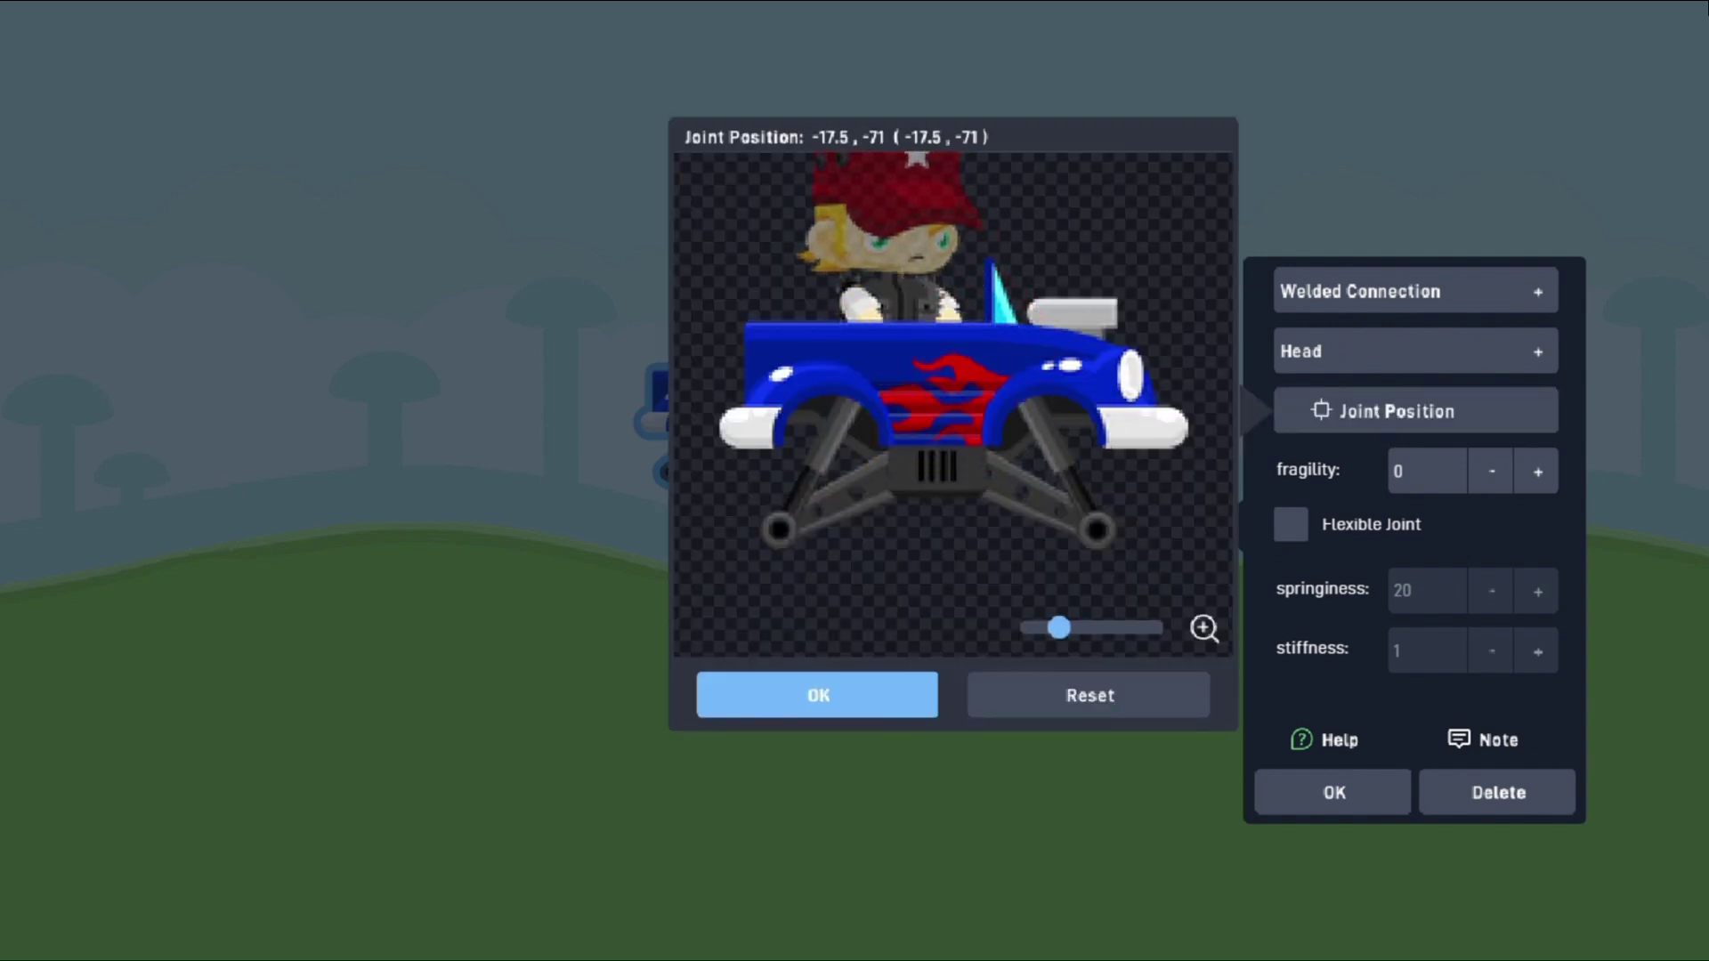
left_click(887, 192)
left_click(875, 683)
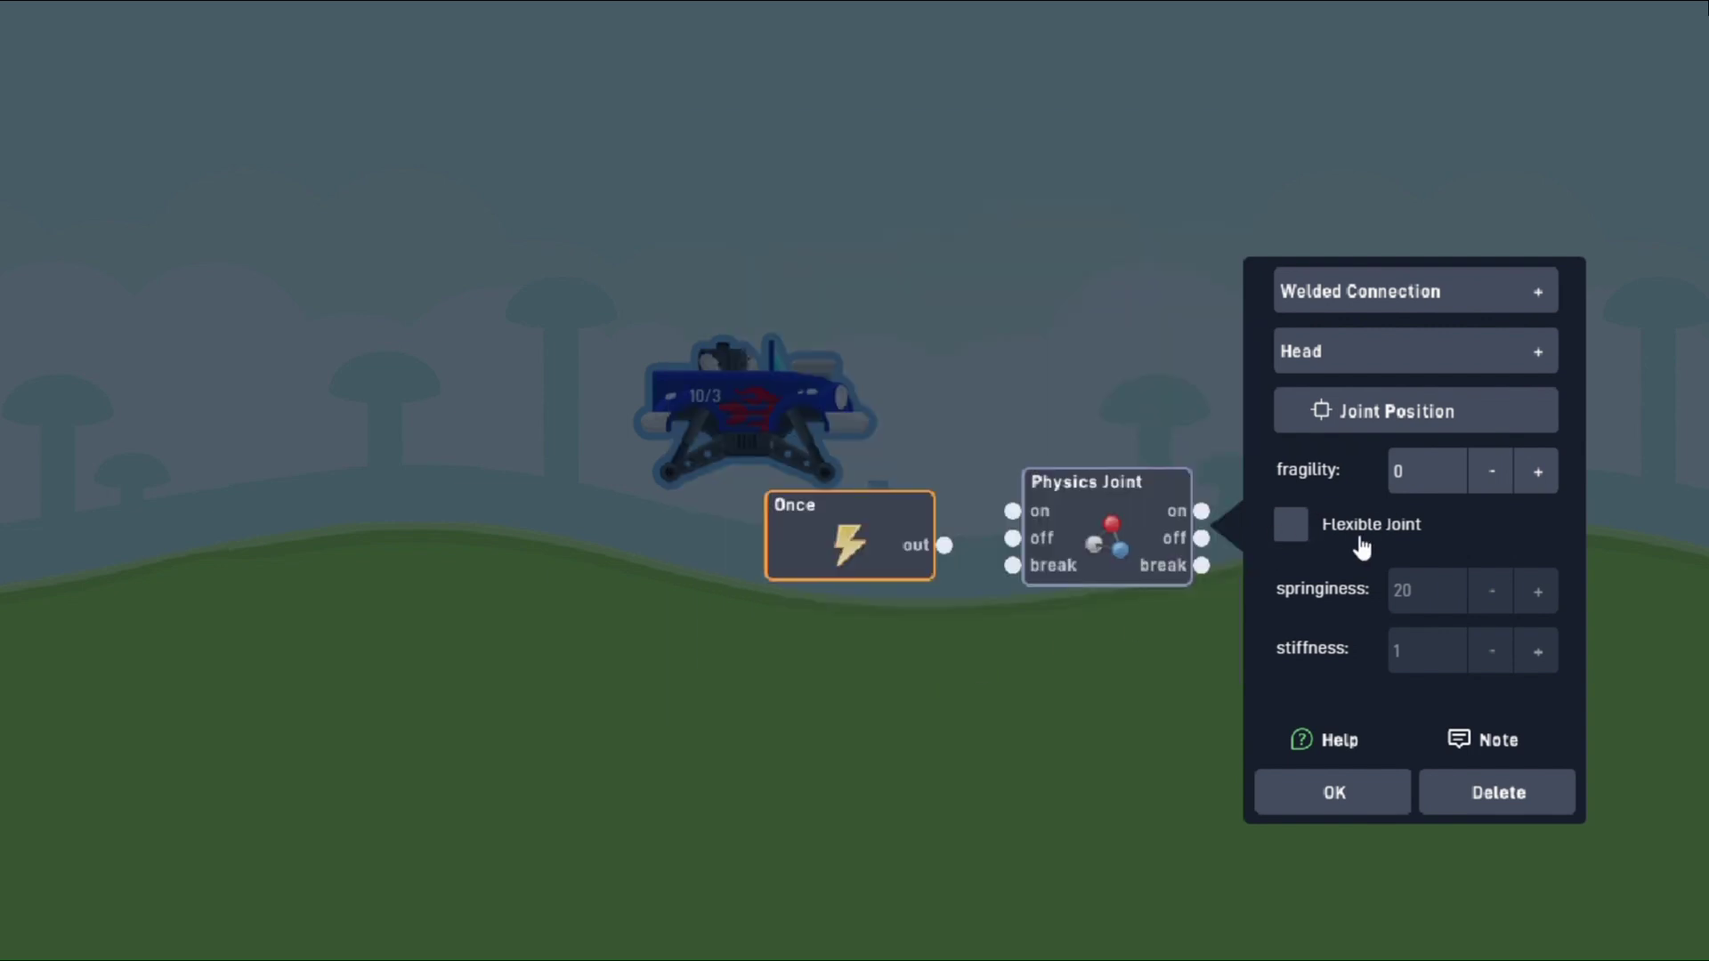
left_click(1292, 527)
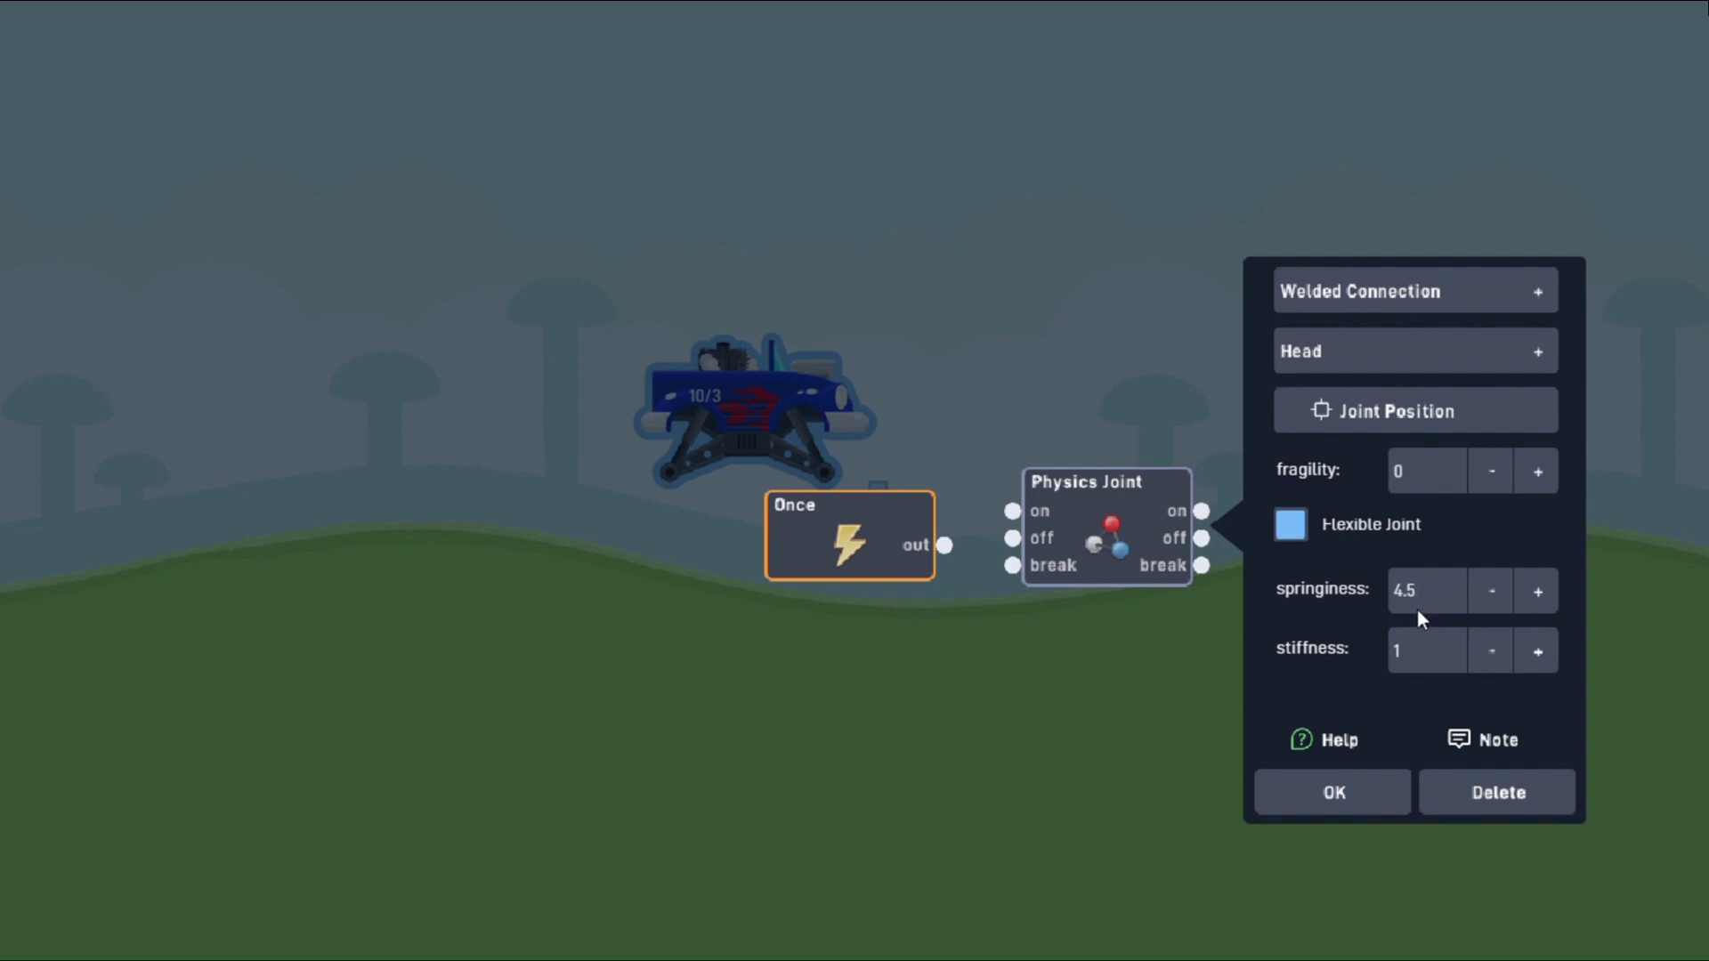
Confirm the Head joint, then add a flexible spinning Wheel joint at the left hub, springiness 5.
left_click(1360, 794)
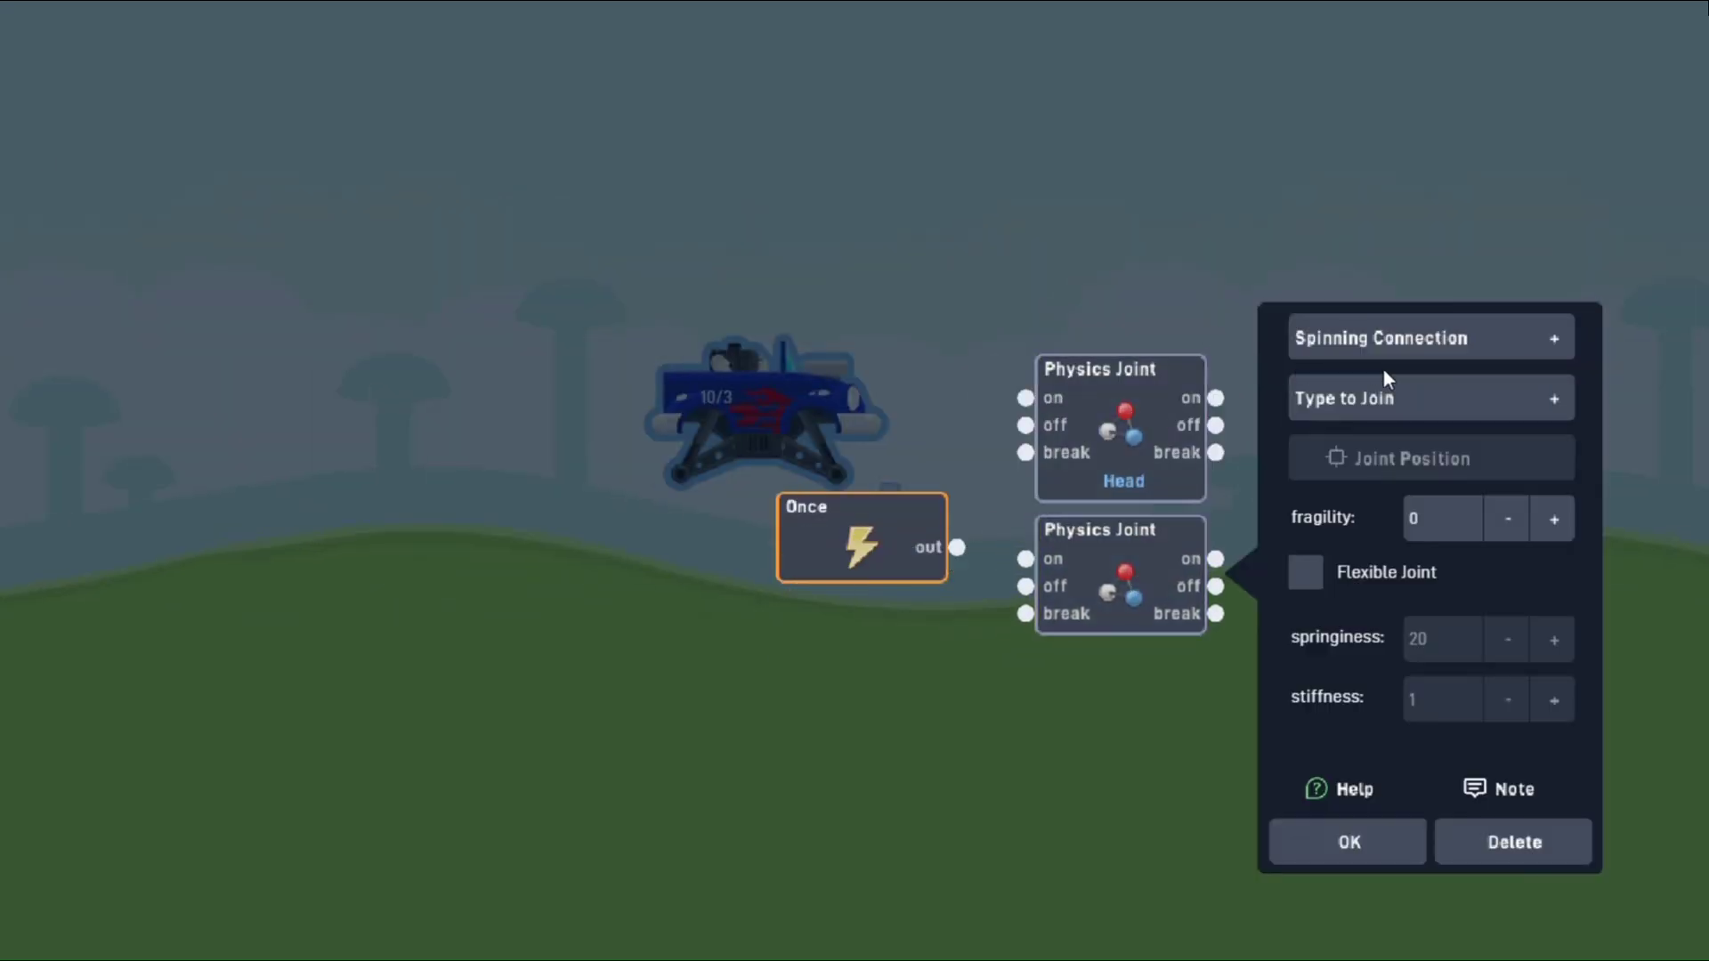
left_click(1406, 397)
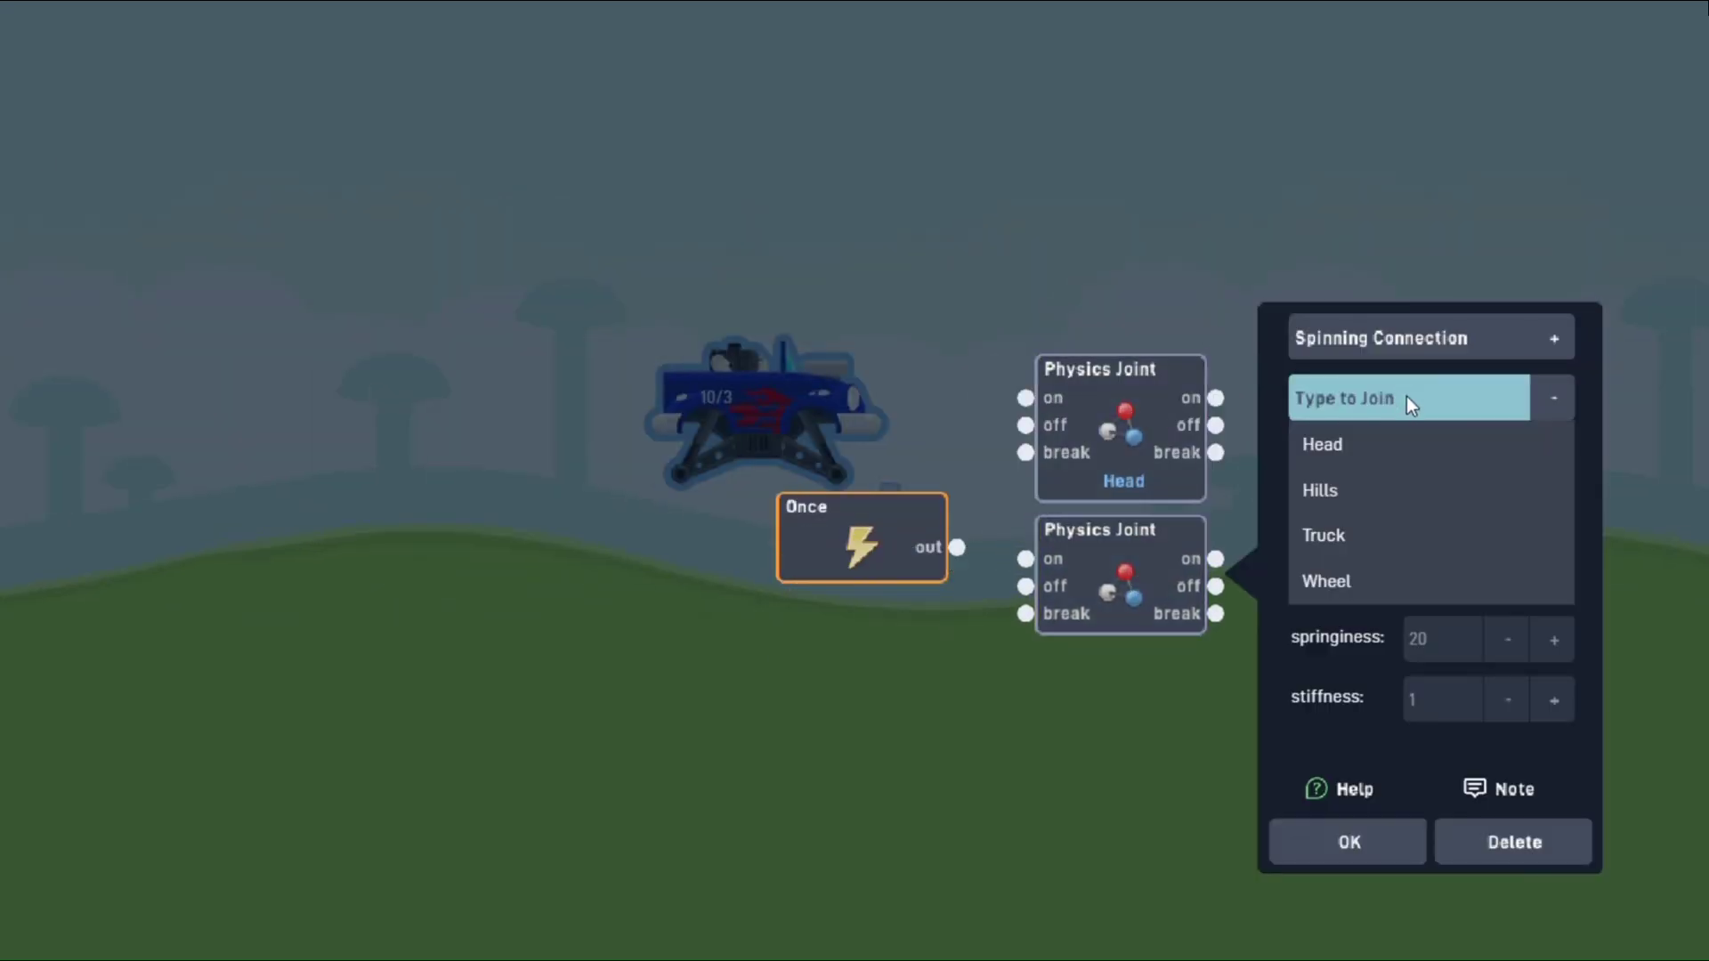
left_click(1339, 578)
left_click(1402, 462)
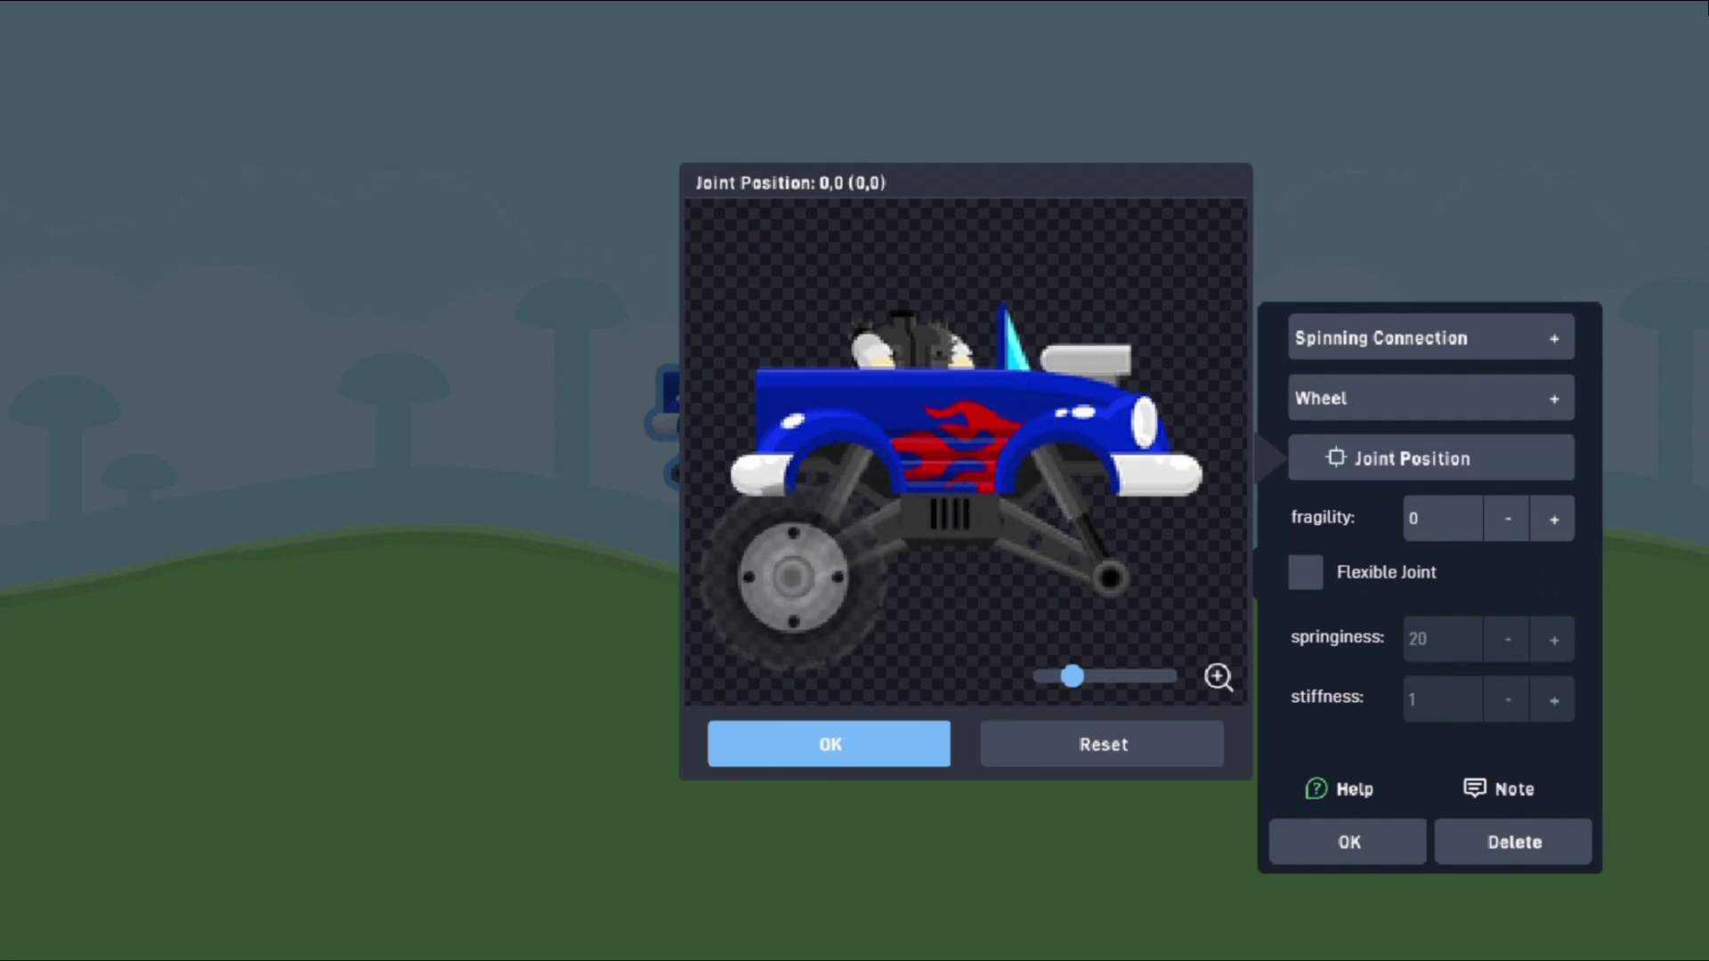
left_click(790, 579)
left_click(829, 744)
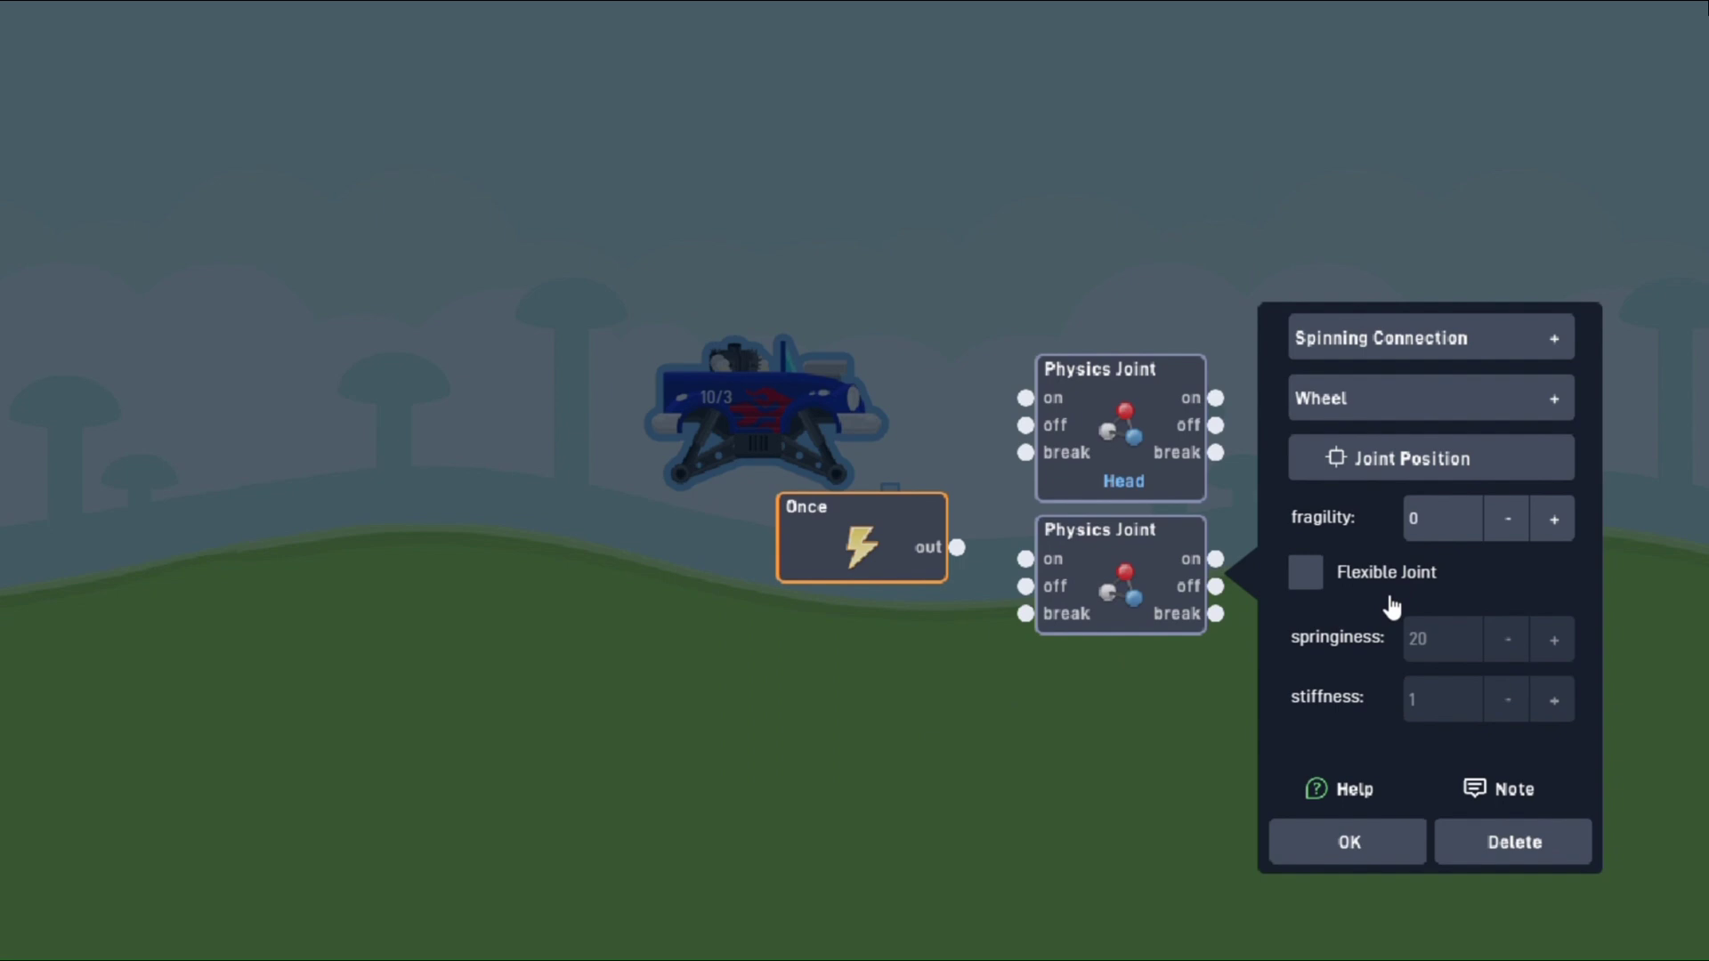
left_click(1307, 572)
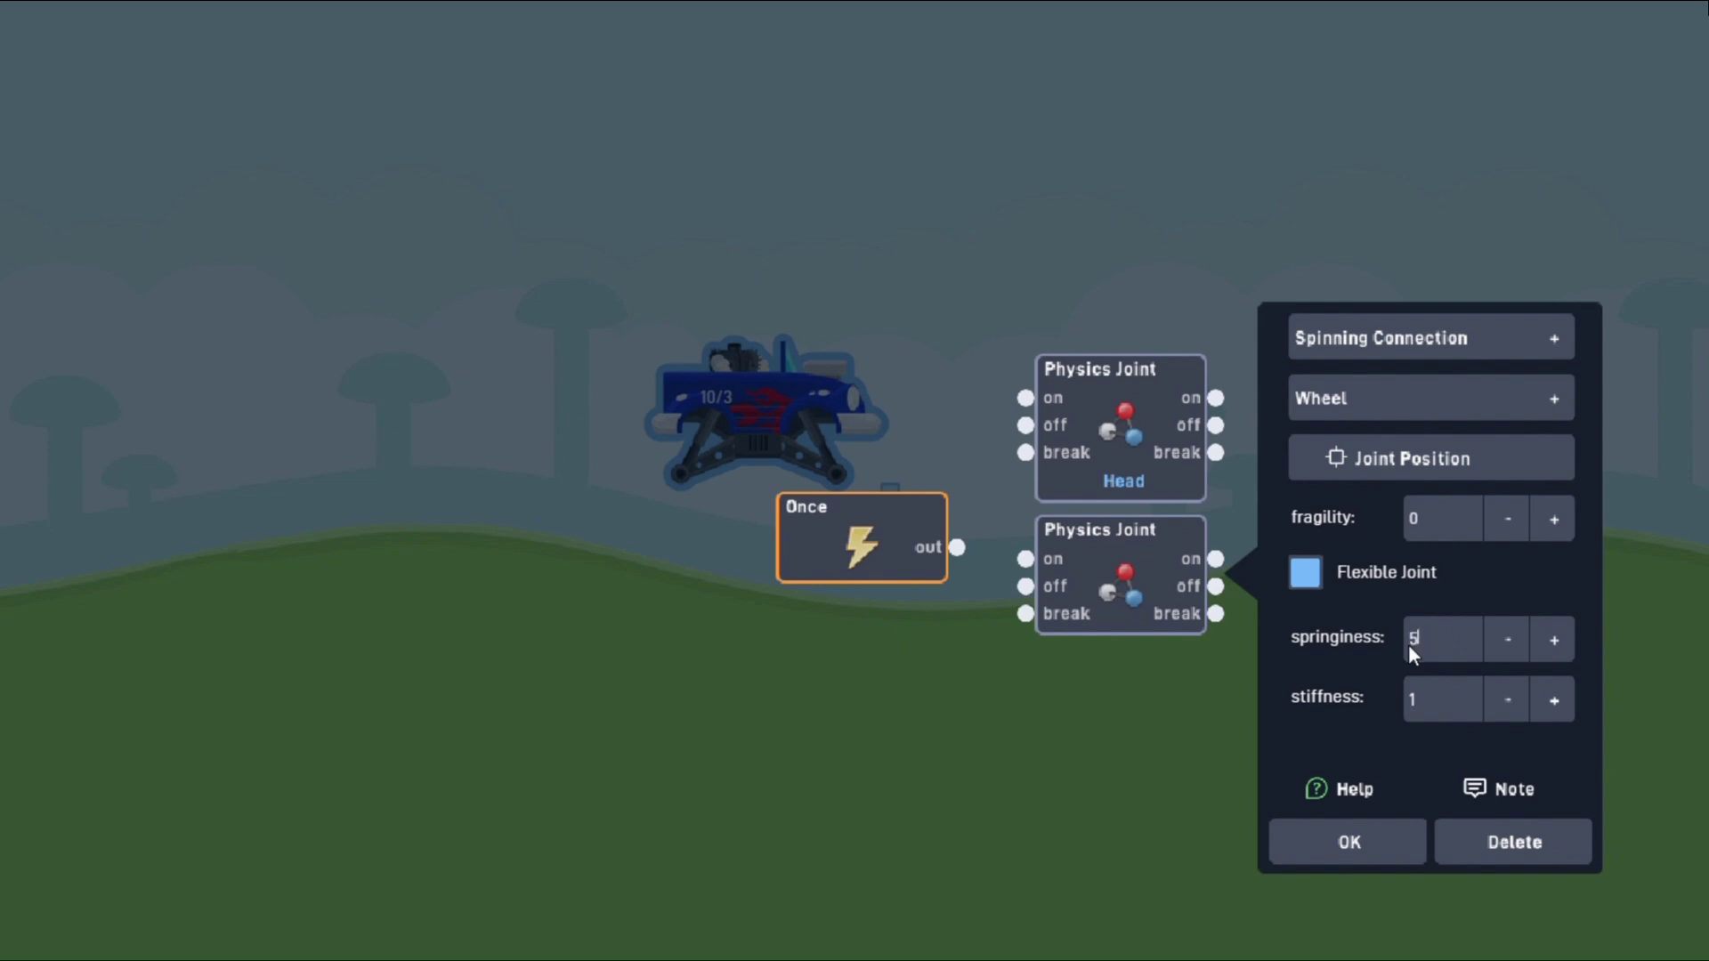
left_click(1351, 841)
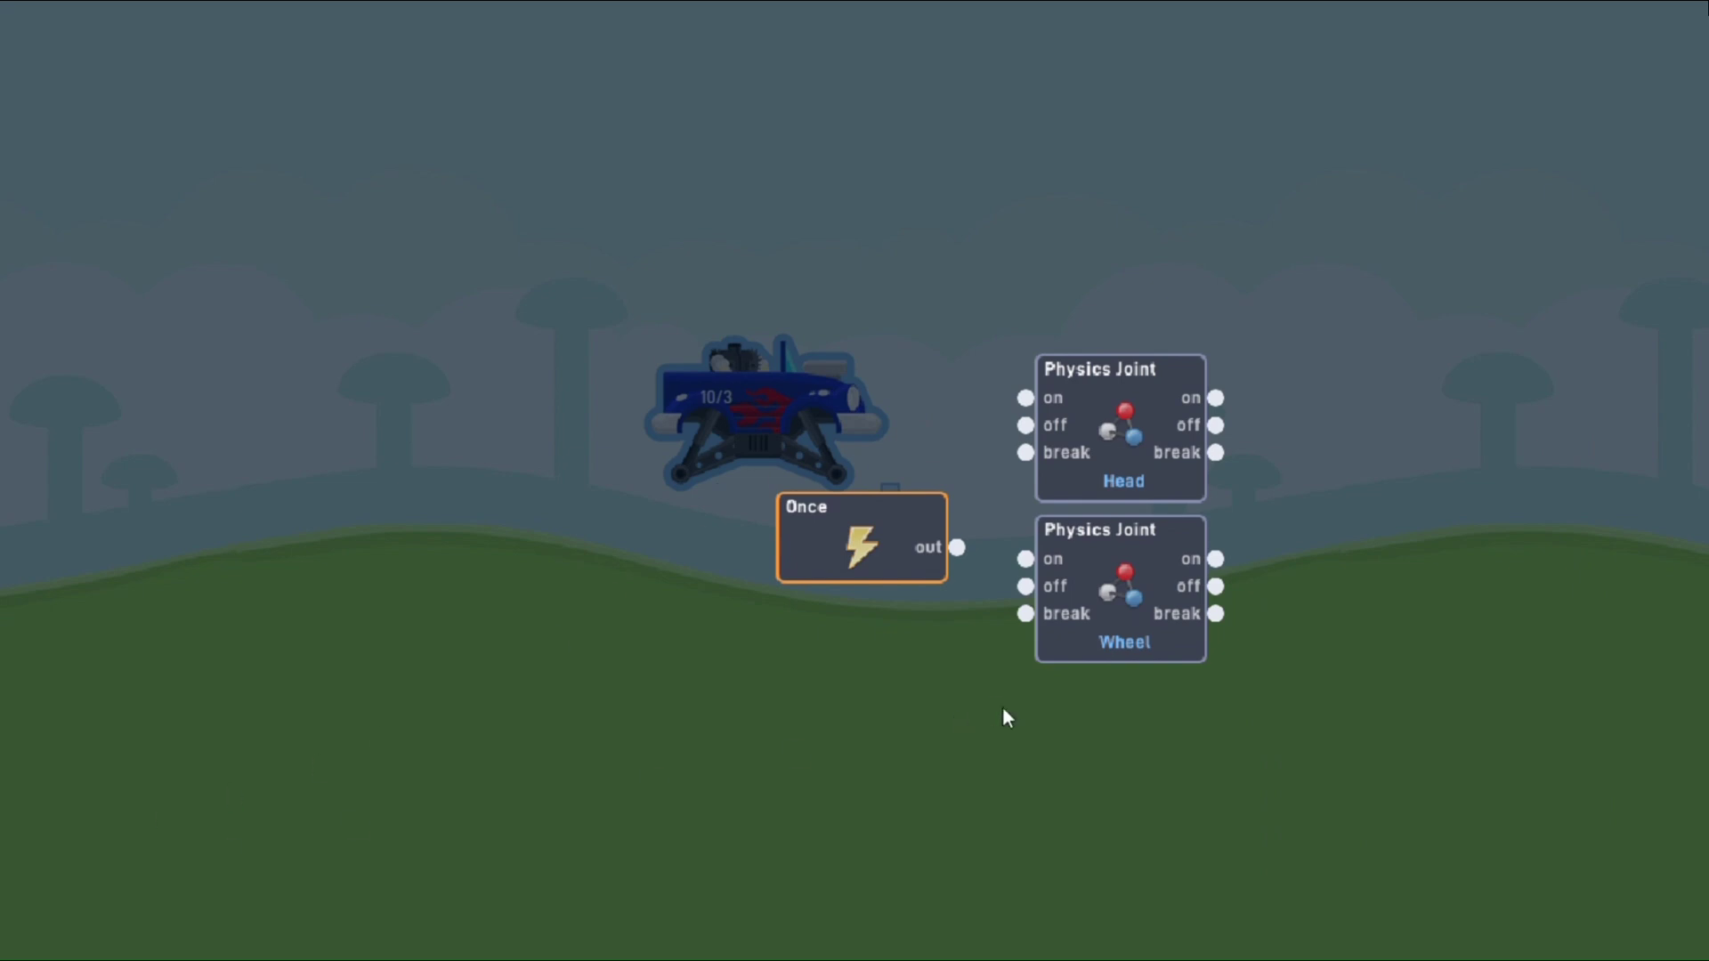
Duplicate the Wheel joint node on the behaviour canvas.
left_click_drag(1005, 717, 1123, 722)
right_click(890, 729)
left_click(839, 702)
Move the duplicate Wheel joint to the right hub and wire Once's output to switch it on.
left_click(1123, 722)
left_click(1103, 224)
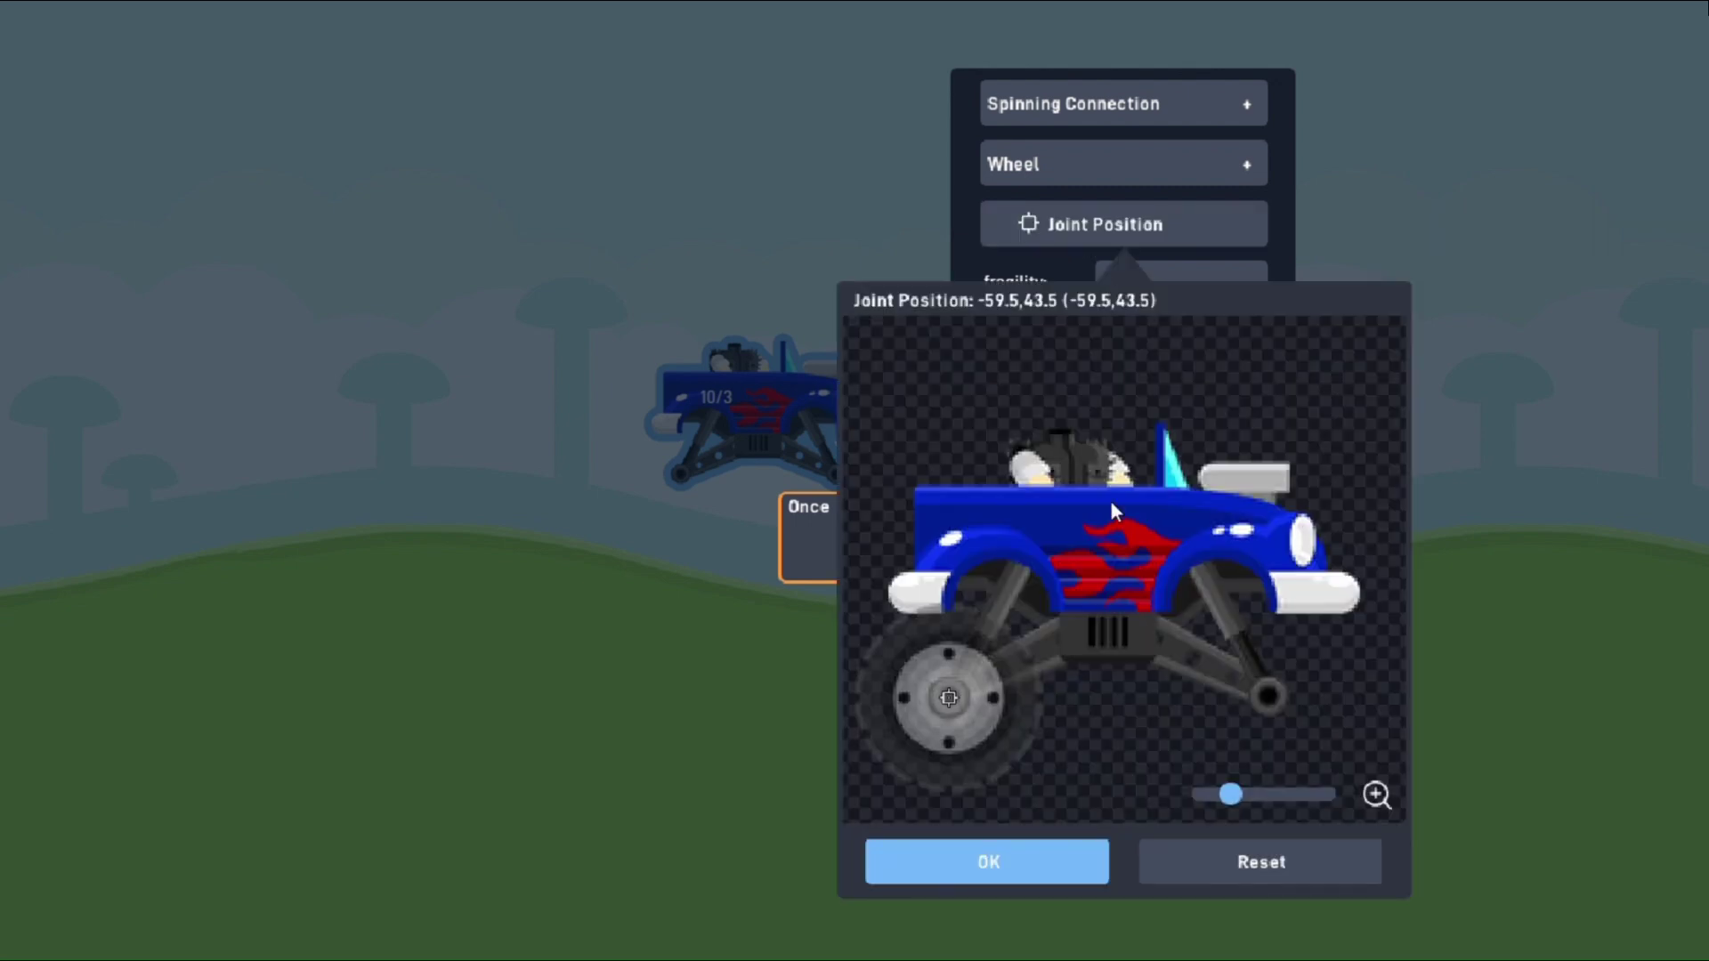
left_click_drag(1005, 656, 1321, 658)
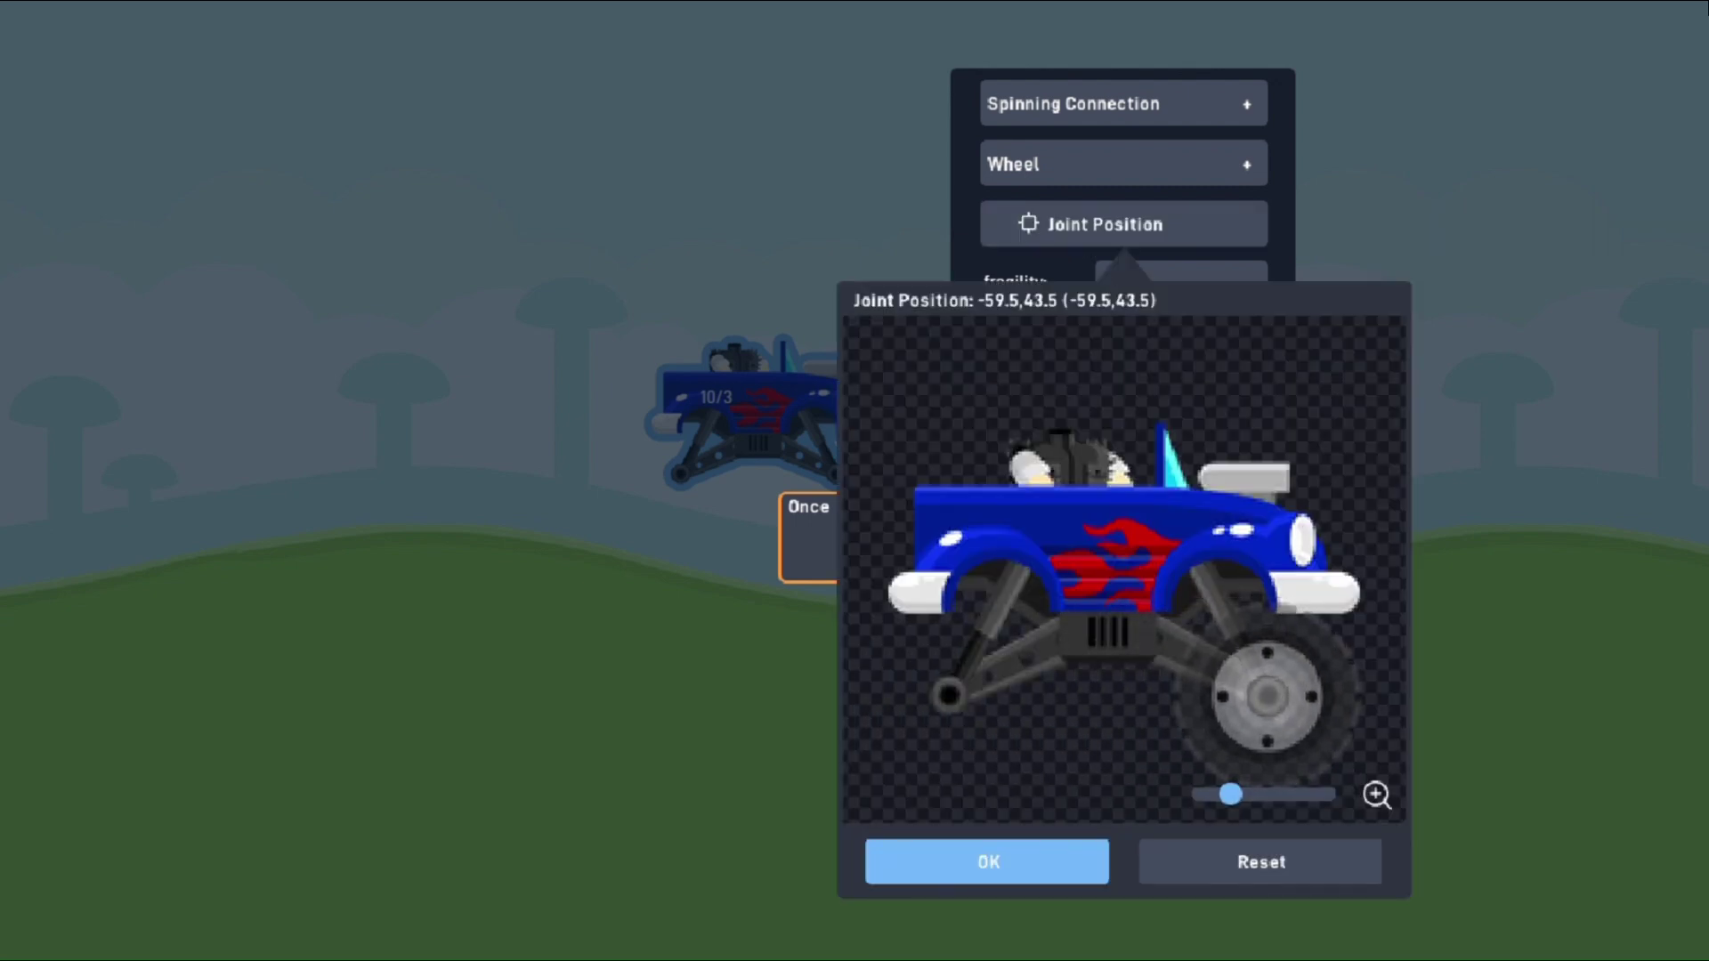
left_click(922, 879)
left_click(1023, 605)
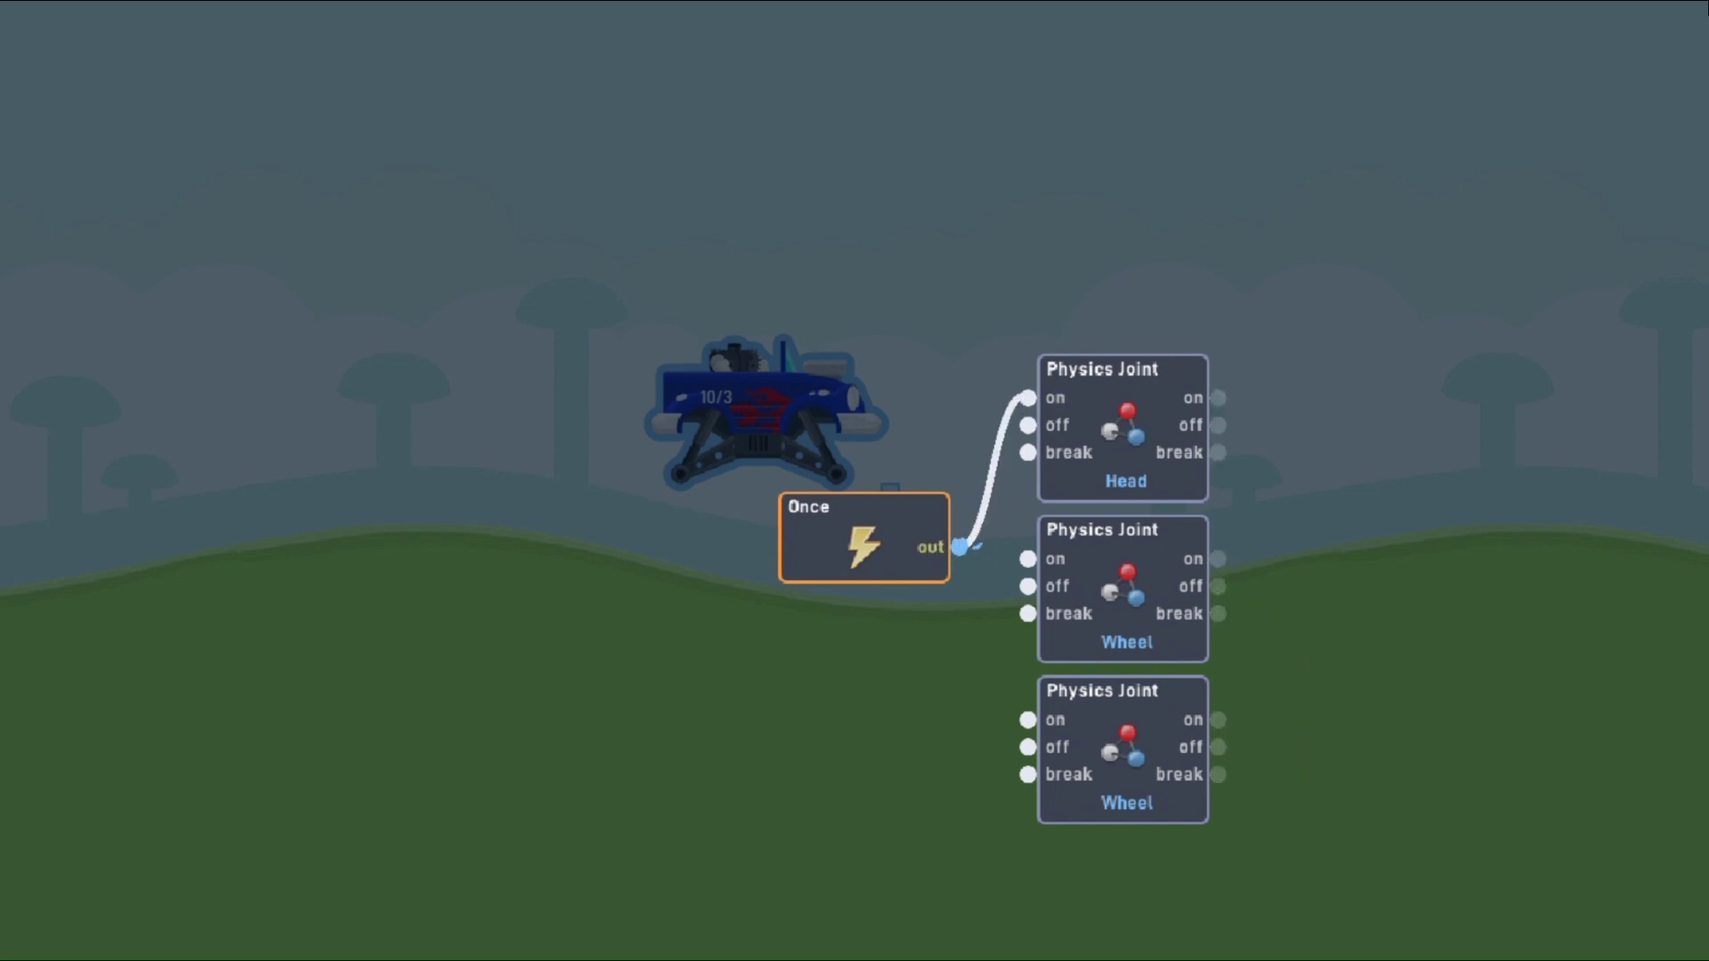
left_click_drag(960, 548, 1028, 719)
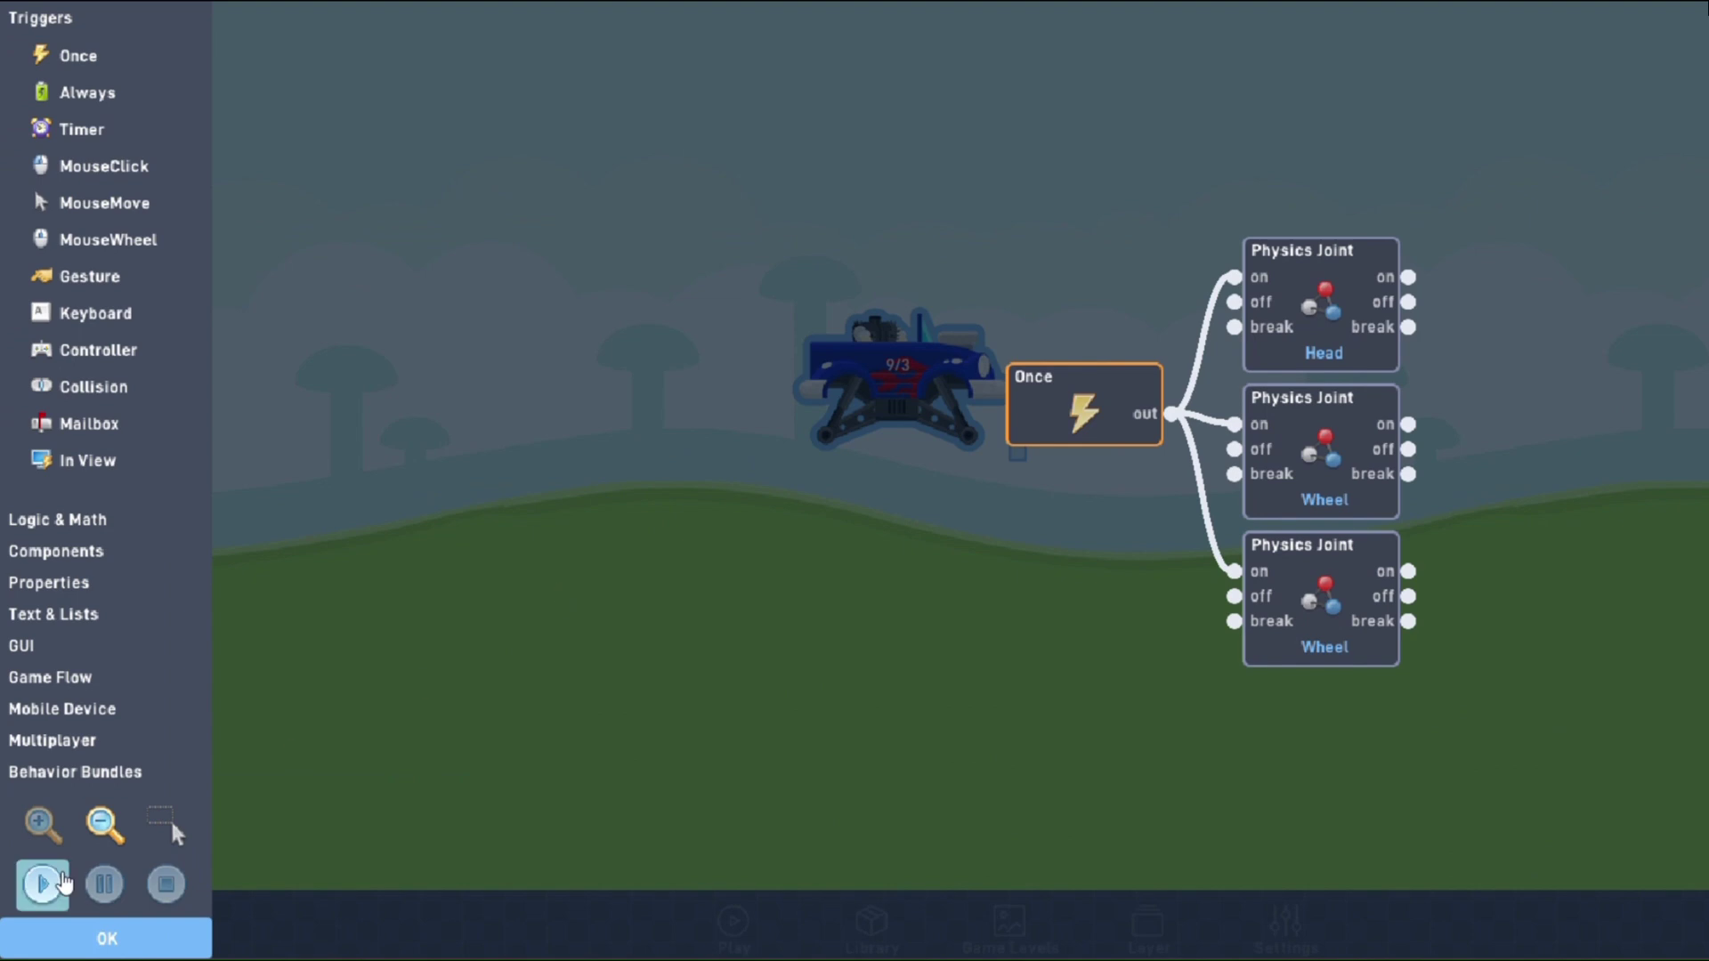
Play the scene to watch the truck drive with its head and both wheels.
left_click(47, 890)
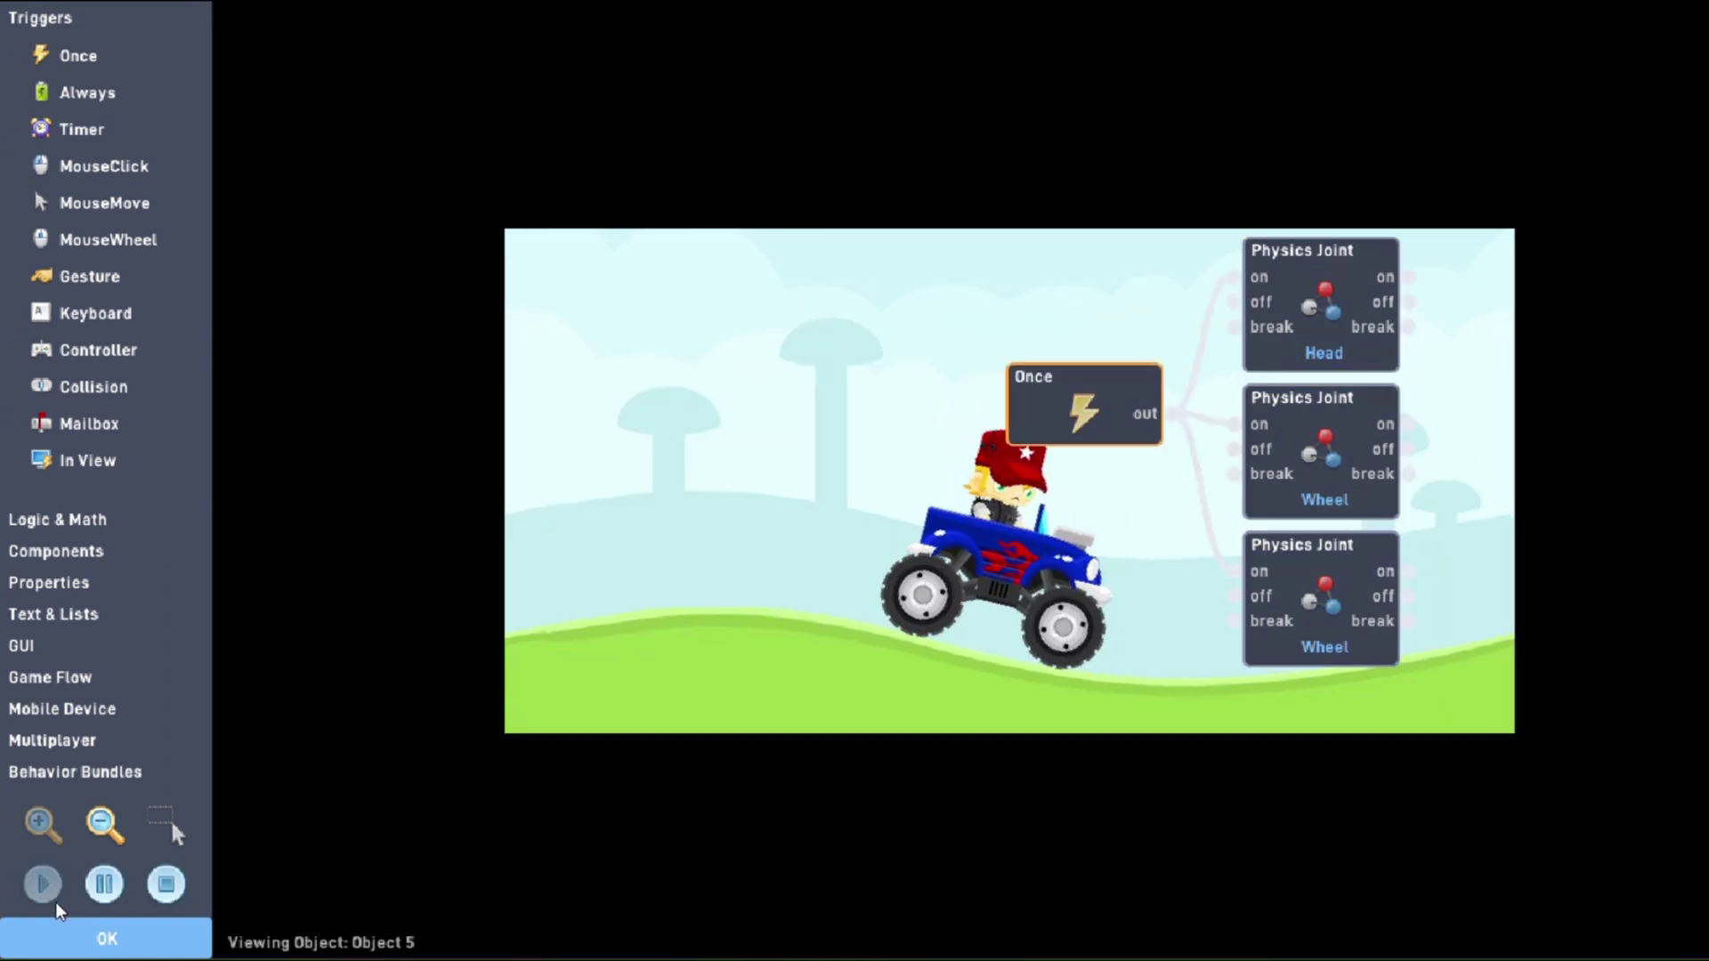